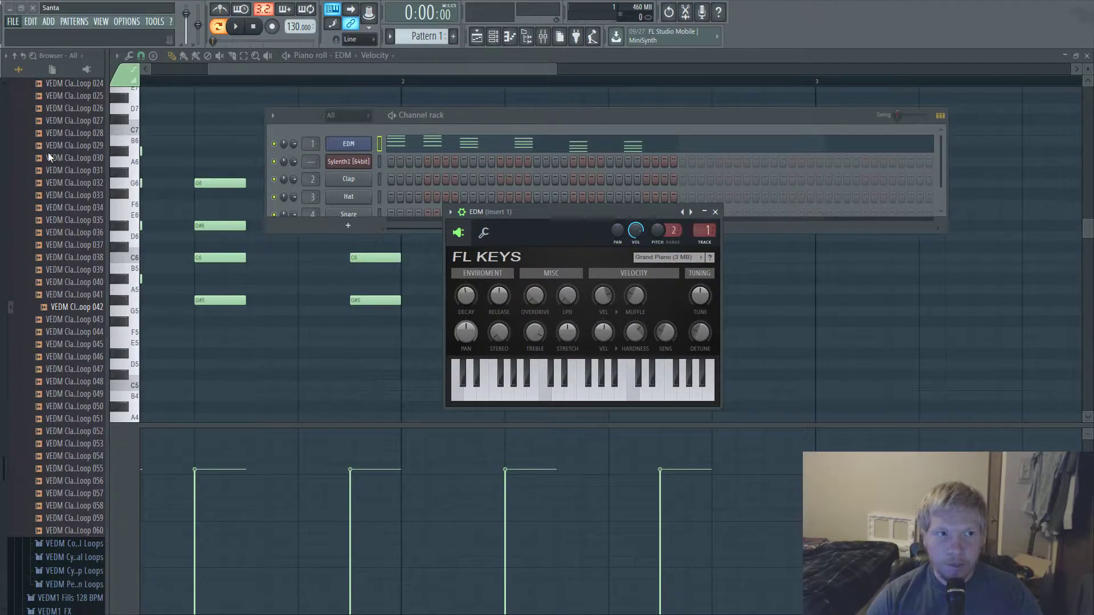
# - Open the recent project SUPERSAWPIANOBABYYEAH.flp and clear the workspace down to its channel rack
pyautogui.hotkey('alt', '1')
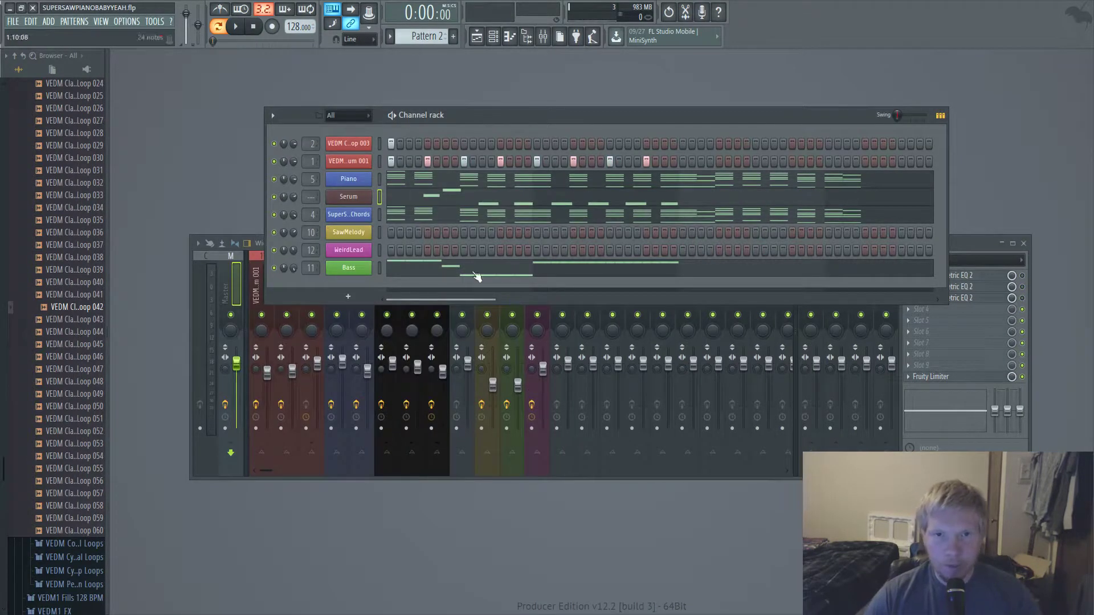
pyautogui.click(494, 37)
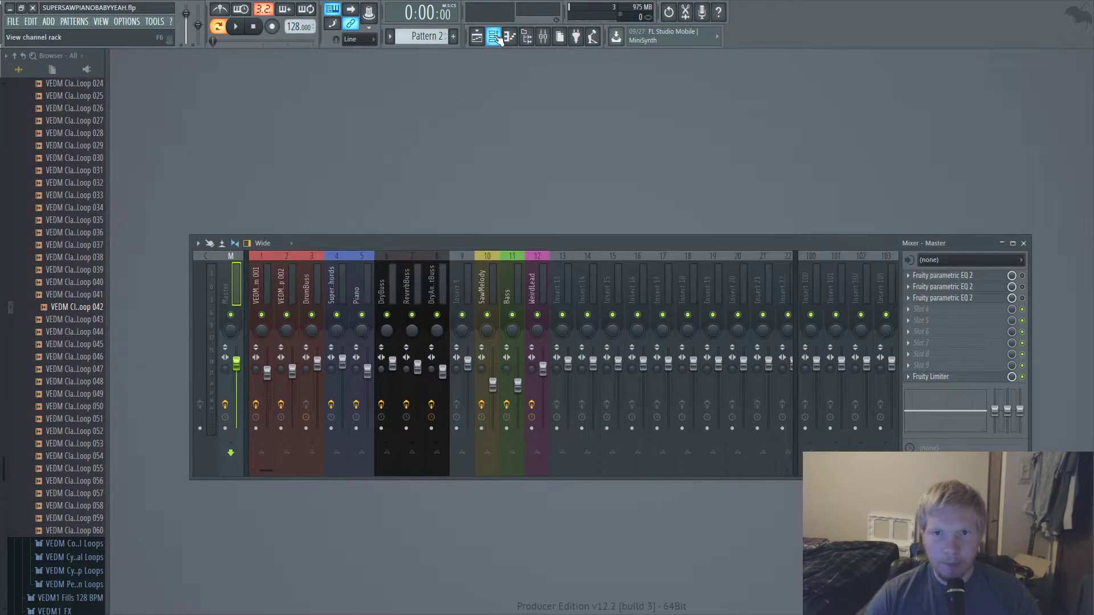
pyautogui.press('F9')
pyautogui.click(494, 37)
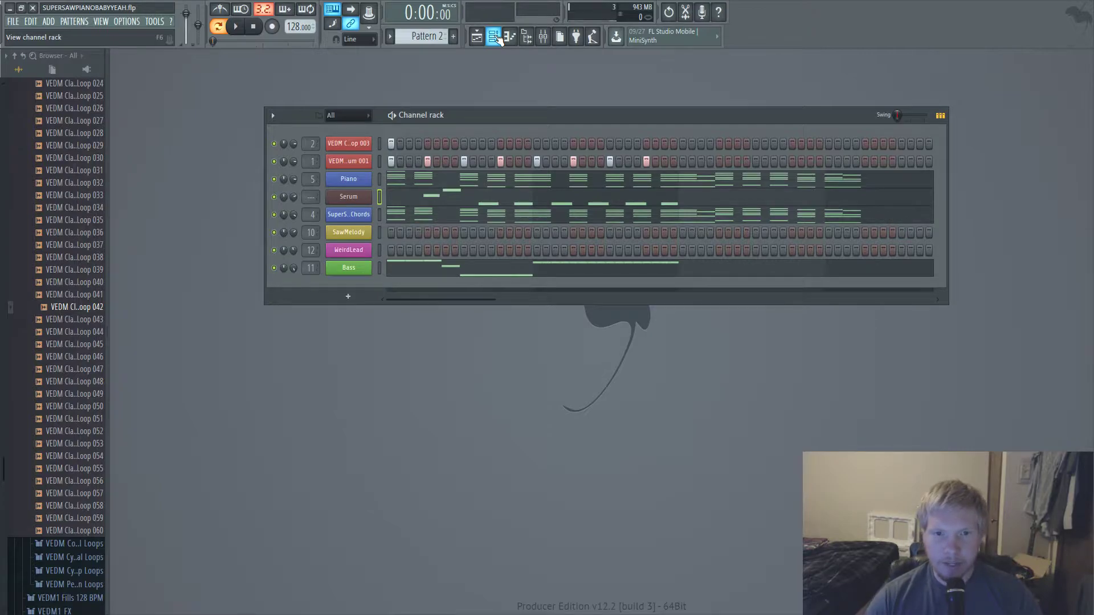
# - Switch to Pattern 1 and show the mixer, placed below the channel rack
pyautogui.moveTo(427, 40); pyautogui.dragTo(428, 52)
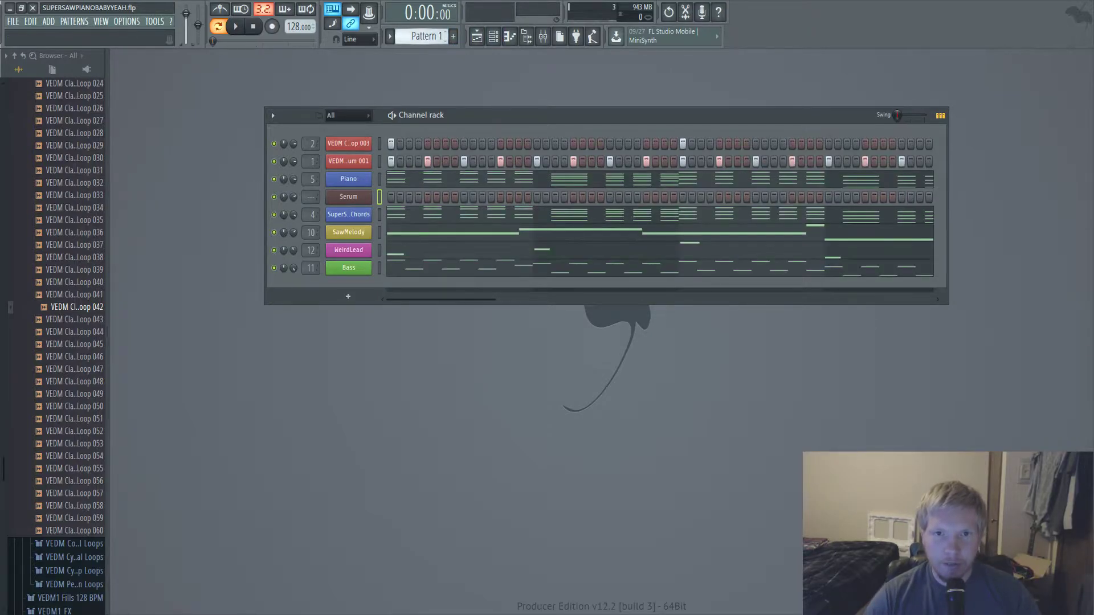
pyautogui.click(543, 36)
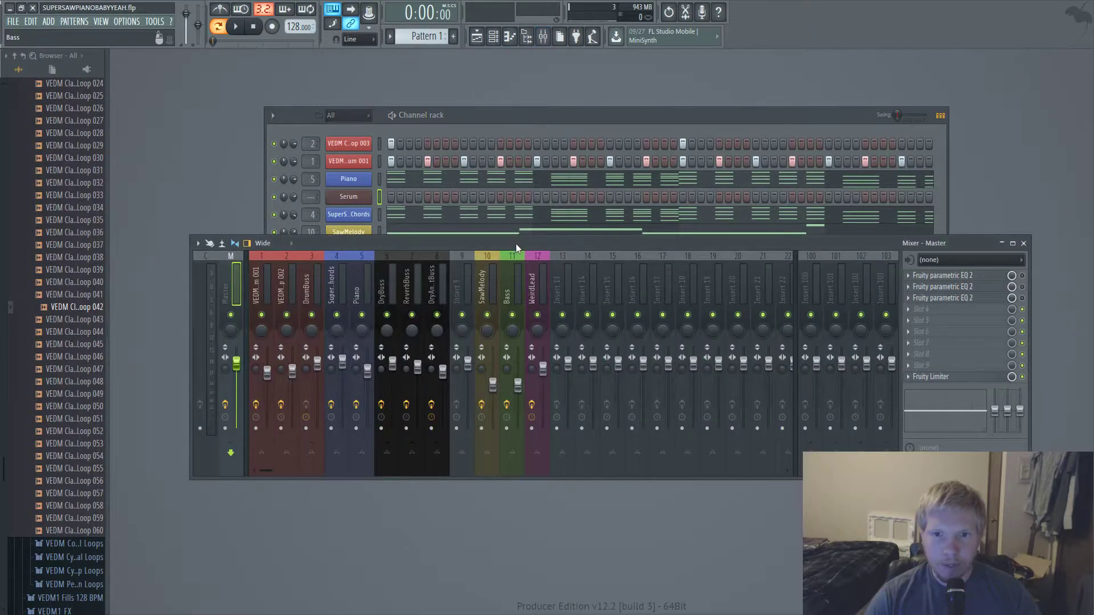
pyautogui.moveTo(282, 248); pyautogui.dragTo(349, 345)
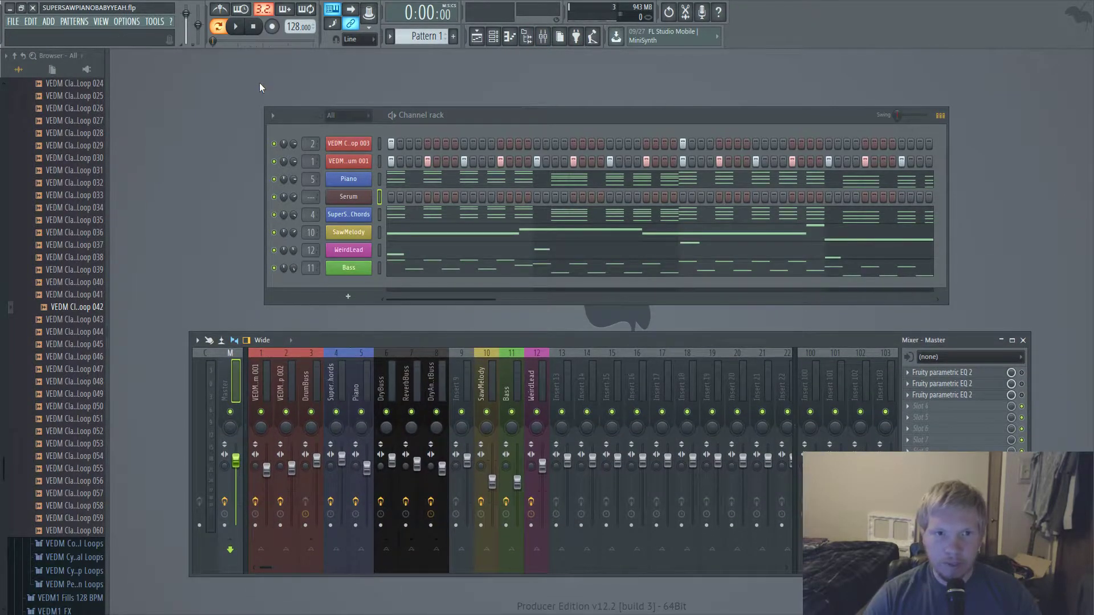
# - Play back Pattern 1 and Pattern 2 to preview the finished supersaw project, and stop playback
pyautogui.press('space')
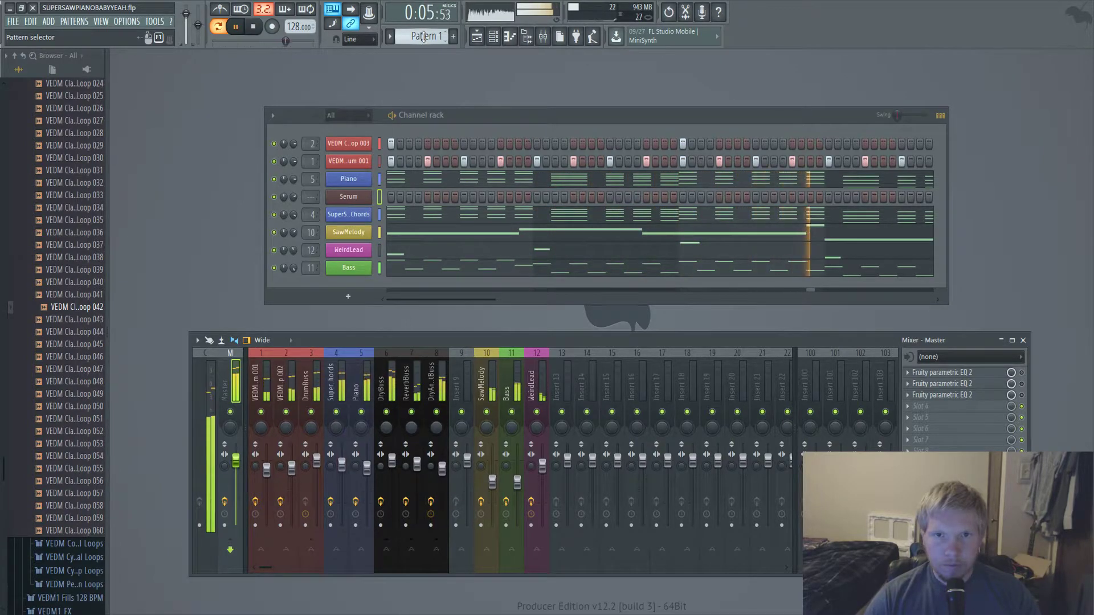
pyautogui.scroll(-1, 422, 36)
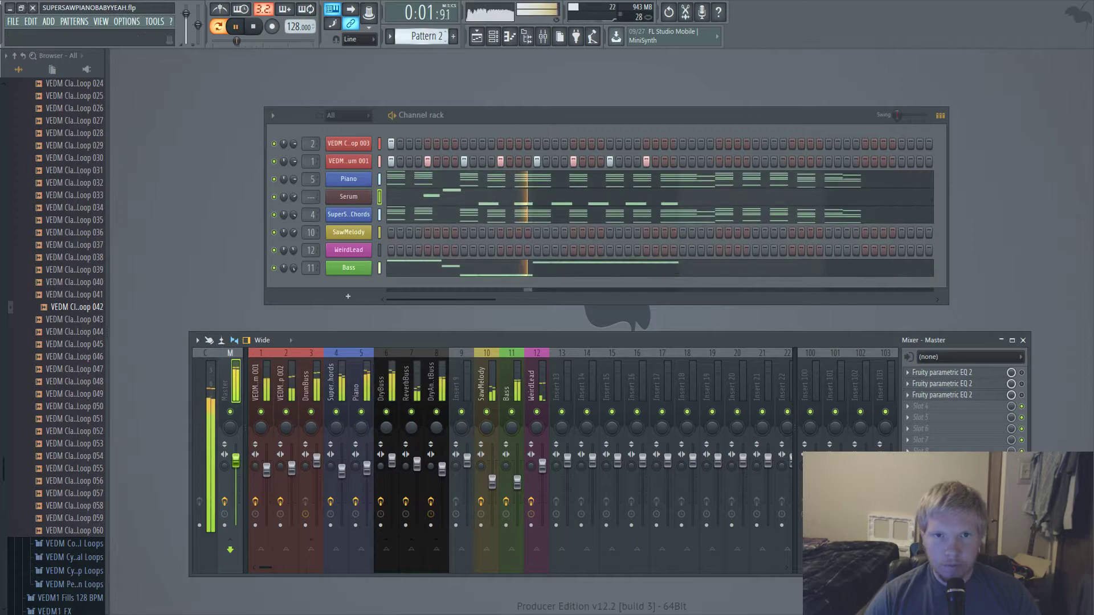
pyautogui.press('space')
pyautogui.press('space')
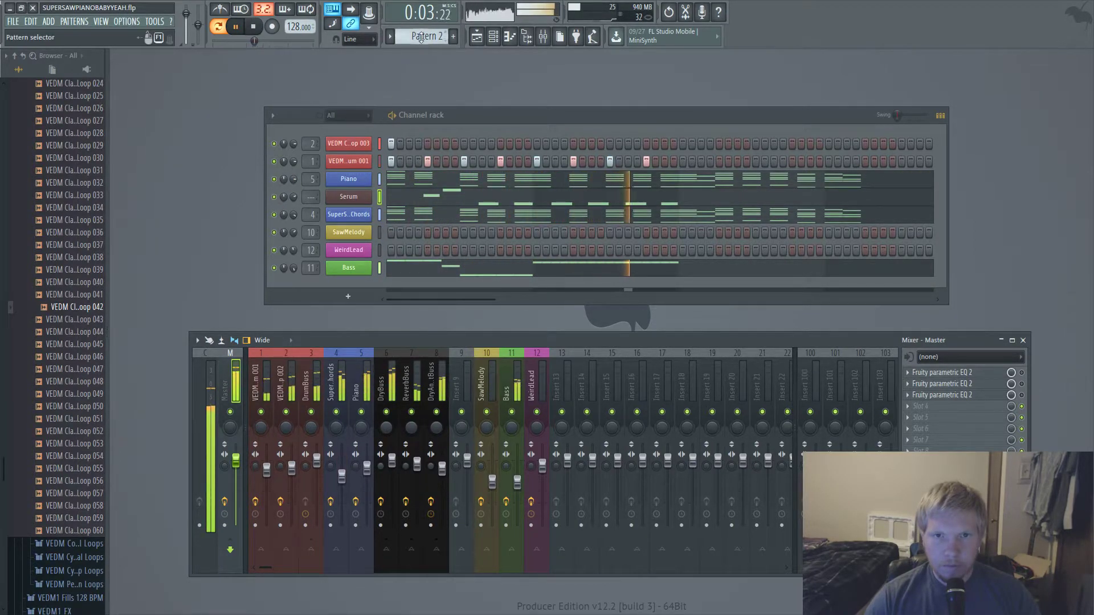
pyautogui.press('space')
pyautogui.press('space')
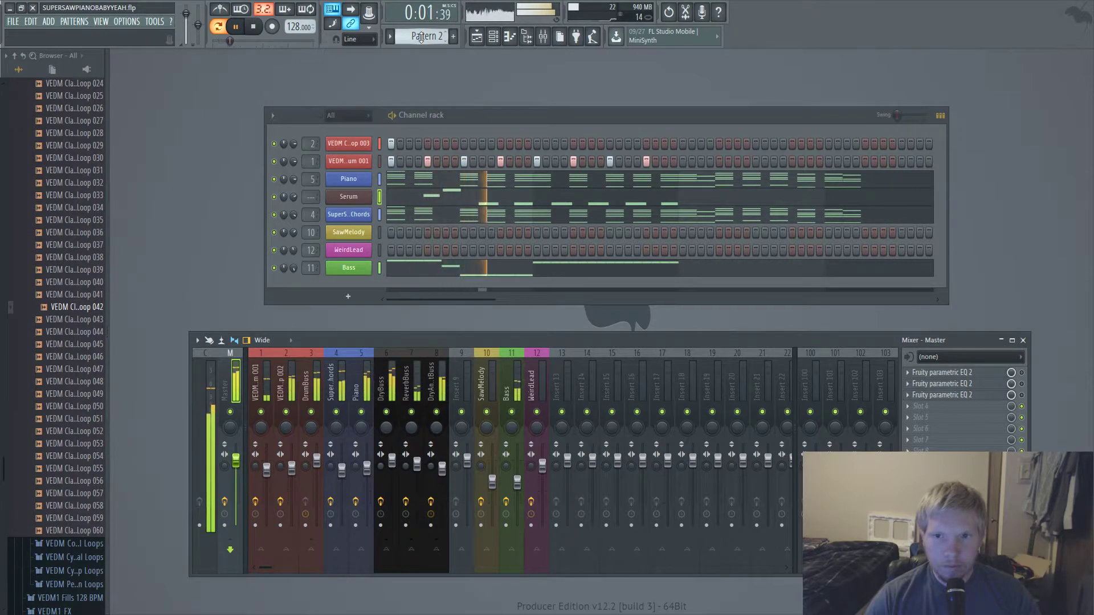
pyautogui.press('space')
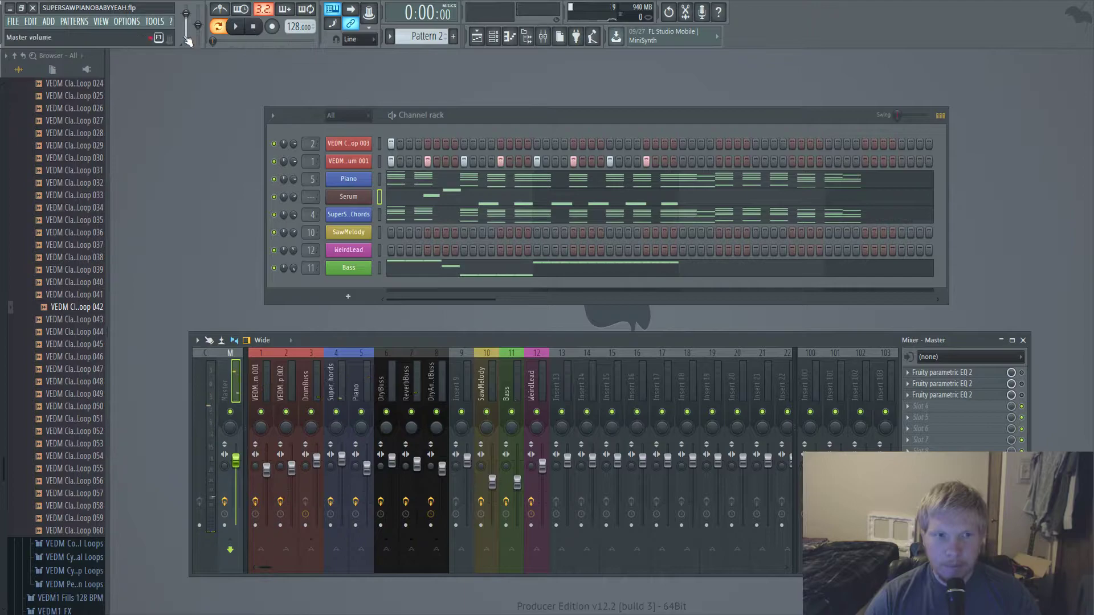
# - Start a new project with an FL Keys channel and move its plugin window between the channel rack and the mixer
pyautogui.hotkey('ctrl', 'n')
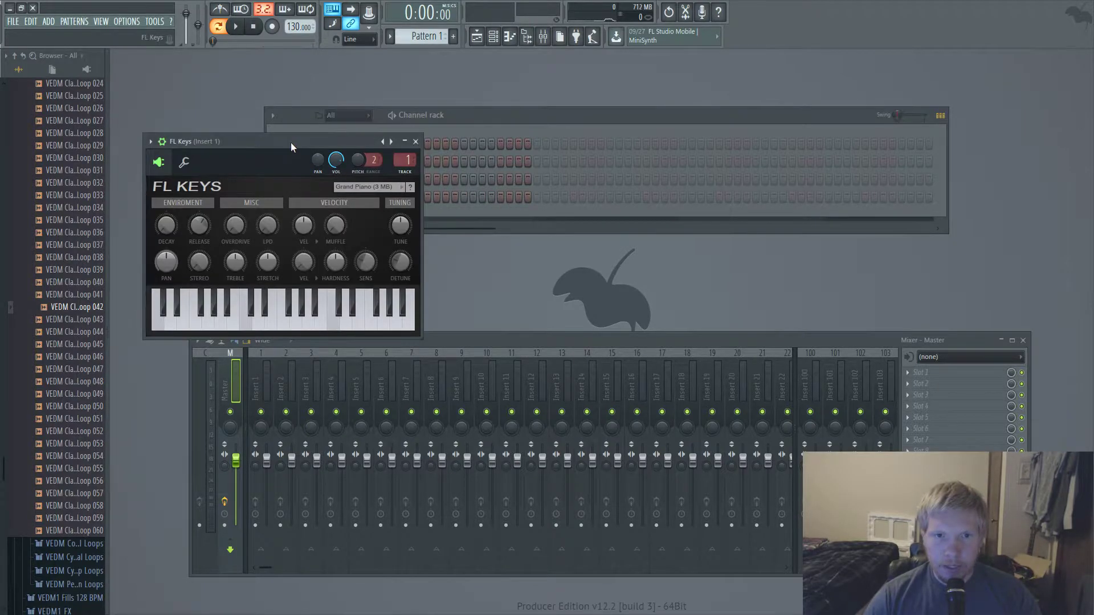
pyautogui.moveTo(291, 143); pyautogui.dragTo(525, 235)
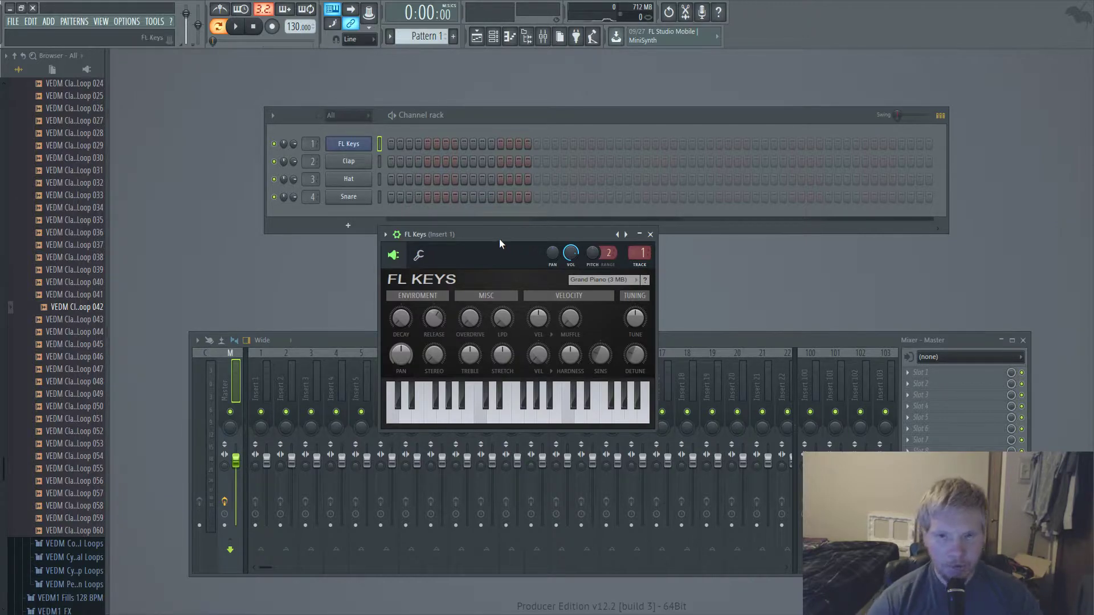
# - Play chords on FL Keys to audition its default piano sound
pyautogui.press('q')
pyautogui.press('e')
pyautogui.press('t')
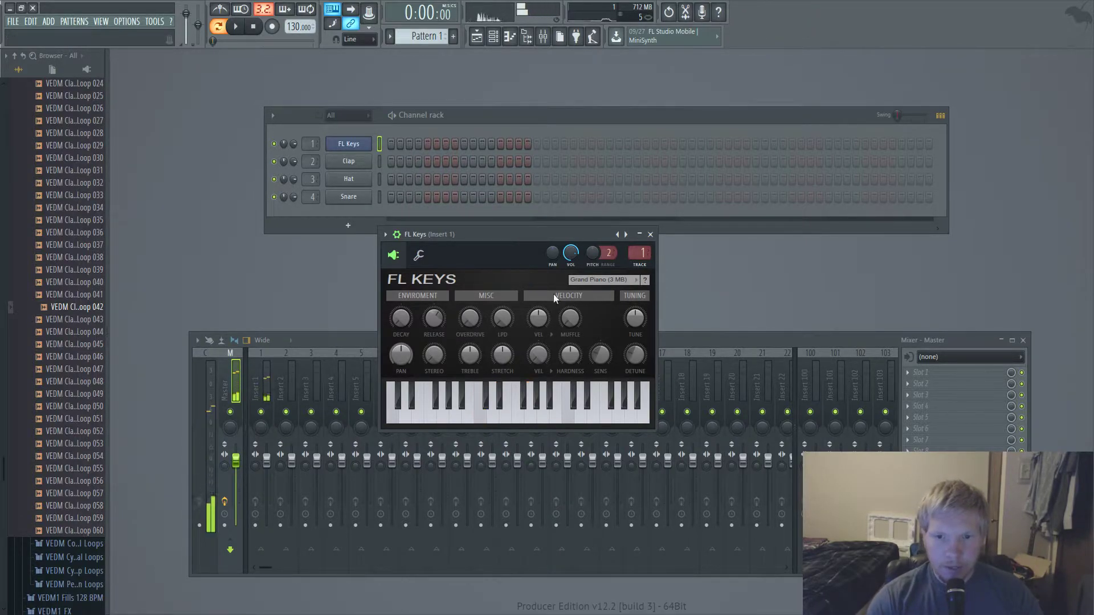
pyautogui.press('z')
pyautogui.press('d')
pyautogui.press('b')
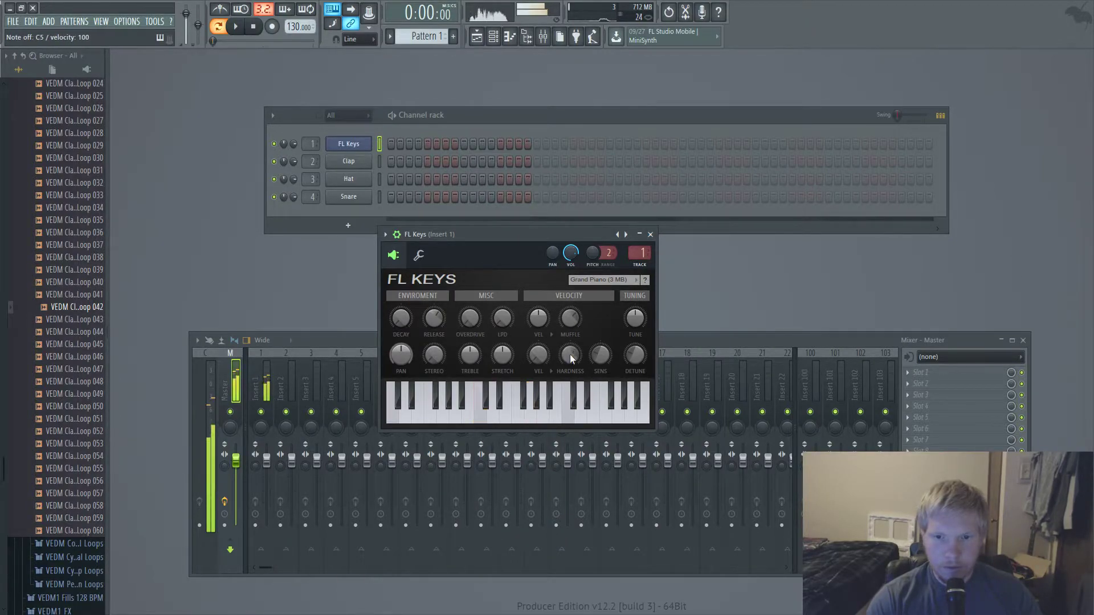
pyautogui.press('d')
pyautogui.press('b')
pyautogui.press('z')
pyautogui.press('d')
pyautogui.press('b')
pyautogui.press('z')
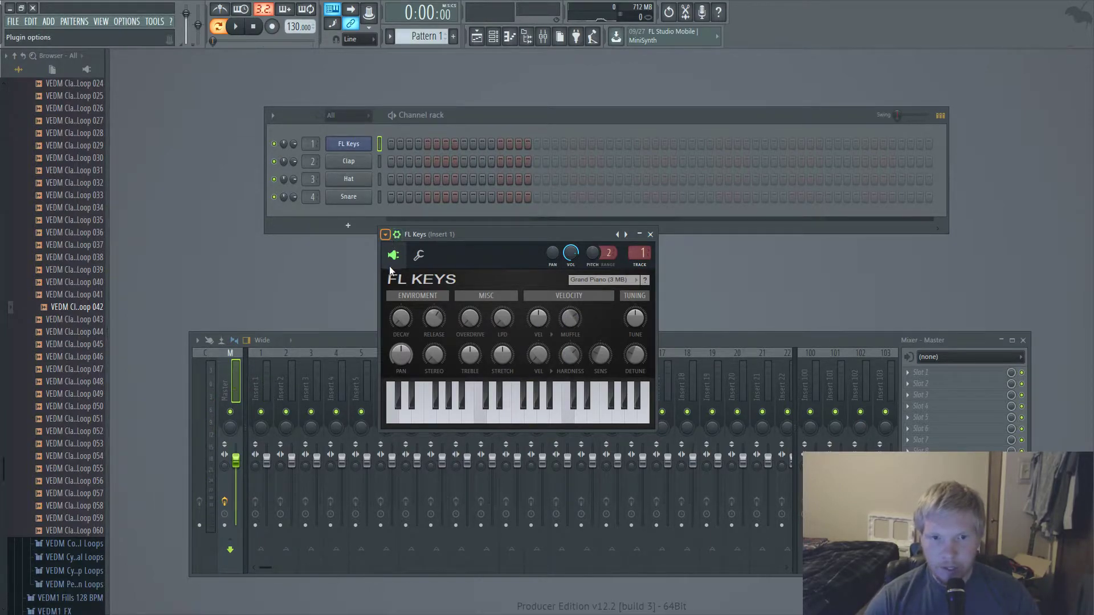
# - Load the EDM preset in FL Keys and play repeated chords to audition it
pyautogui.click(529, 328)
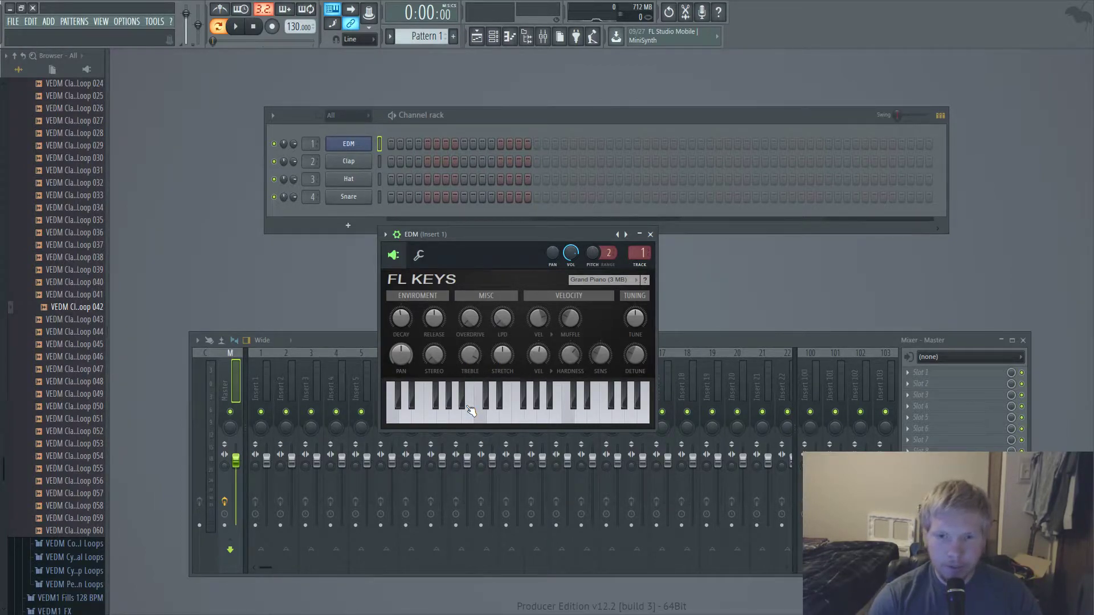
pyautogui.press('q')
pyautogui.press('e')
pyautogui.press('t')
pyautogui.press('q')
pyautogui.press('e')
pyautogui.press('t')
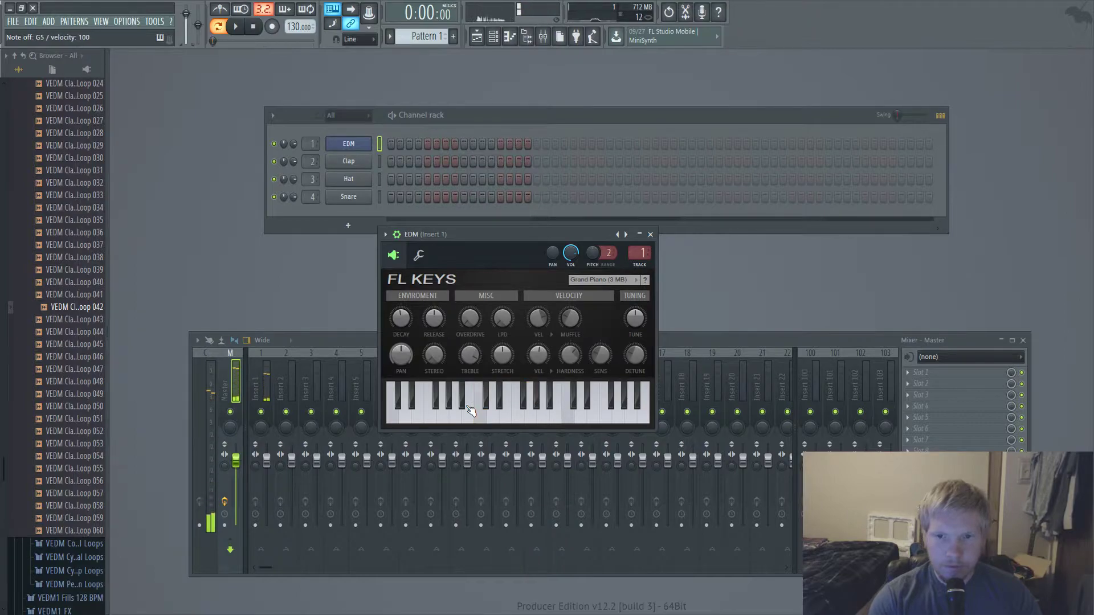
pyautogui.press('q')
pyautogui.press('e')
pyautogui.press('t')
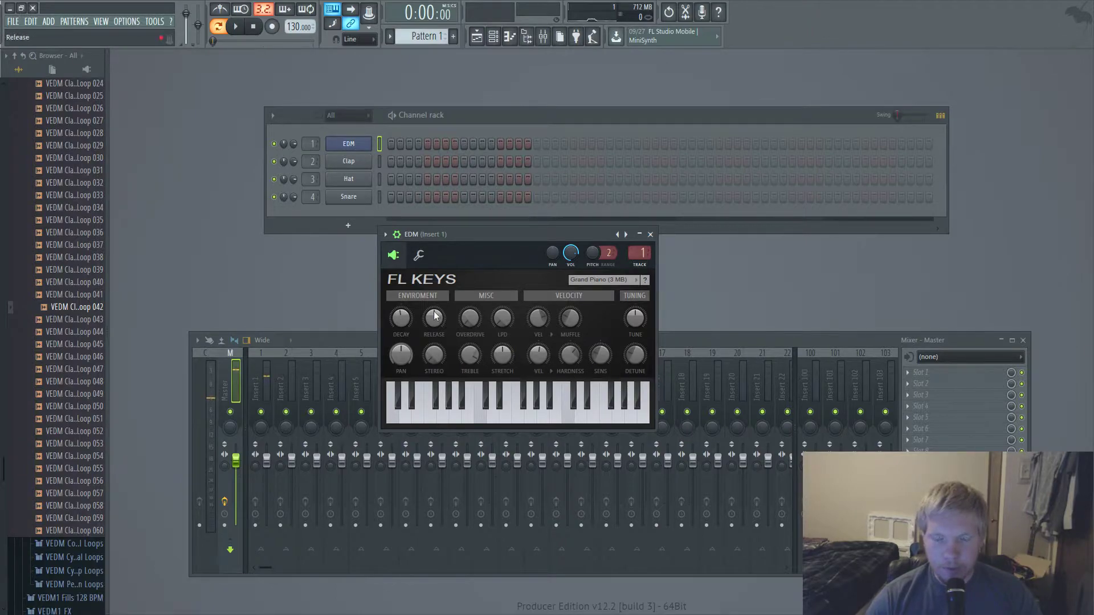
# - Insert a Sylenth1 [64bit] channel above Clap and set oscillator A1 to 8 voices, retrigger off and detune 3.57
pyautogui.click(378, 161)
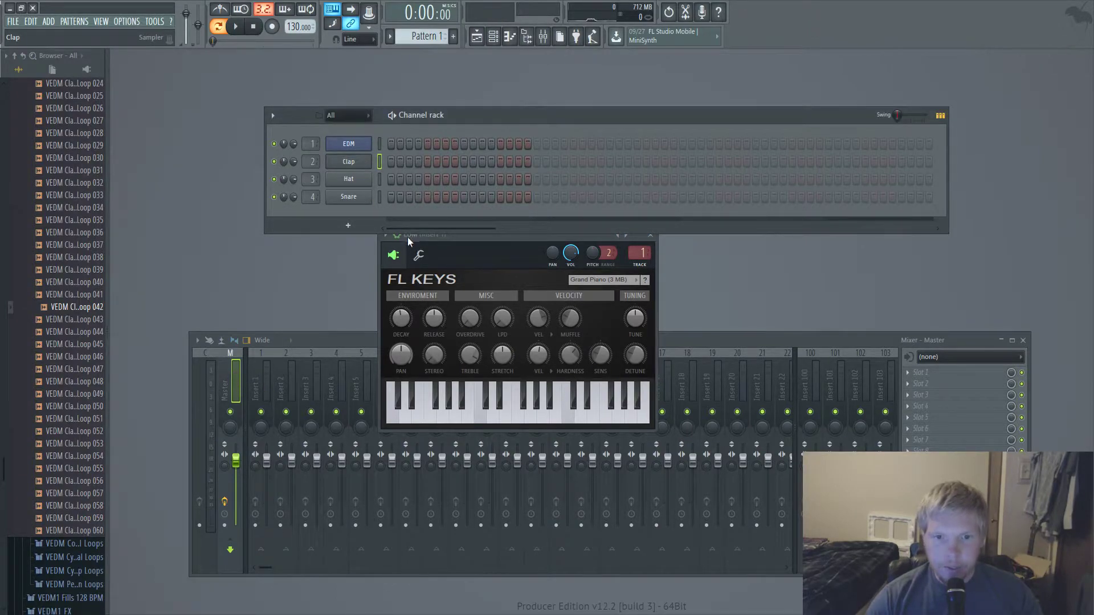
pyautogui.click(504, 537)
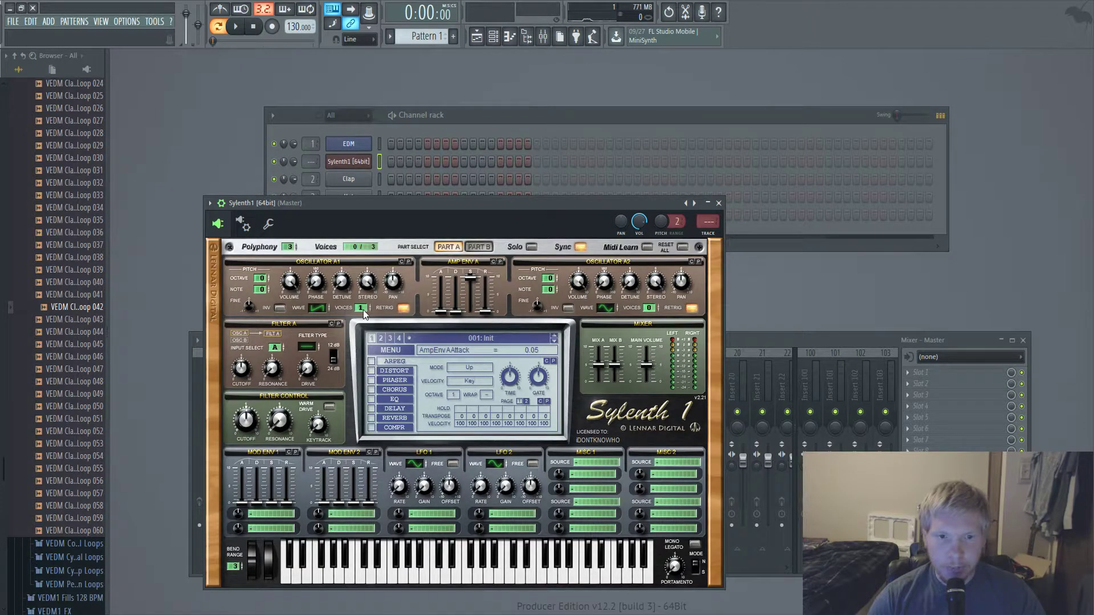
pyautogui.moveTo(361, 308); pyautogui.dragTo(387, 212)
pyautogui.click(403, 309)
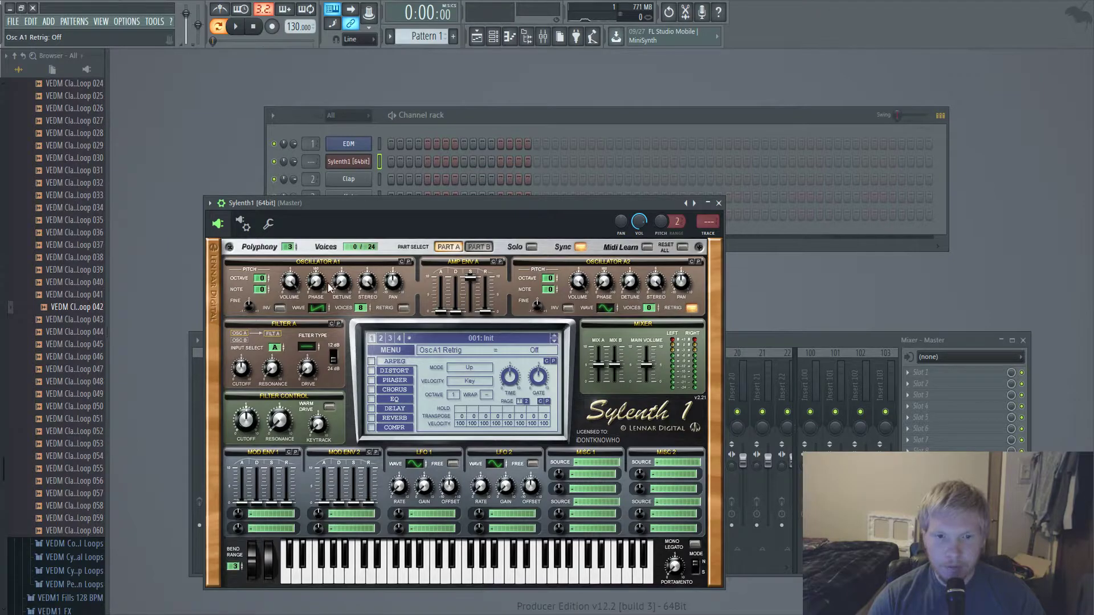
pyautogui.moveTo(340, 286); pyautogui.dragTo(356, 254)
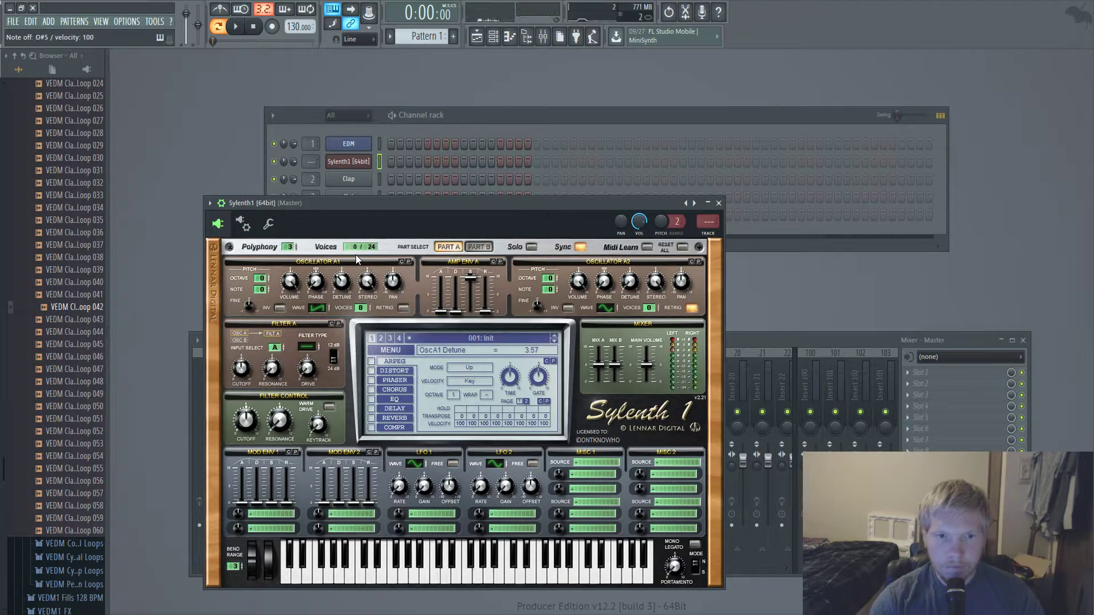
# - Shape amp envelope A with attack 0.00, a raised decay, sustain 6.67 and release 3.61
pyautogui.click(444, 314)
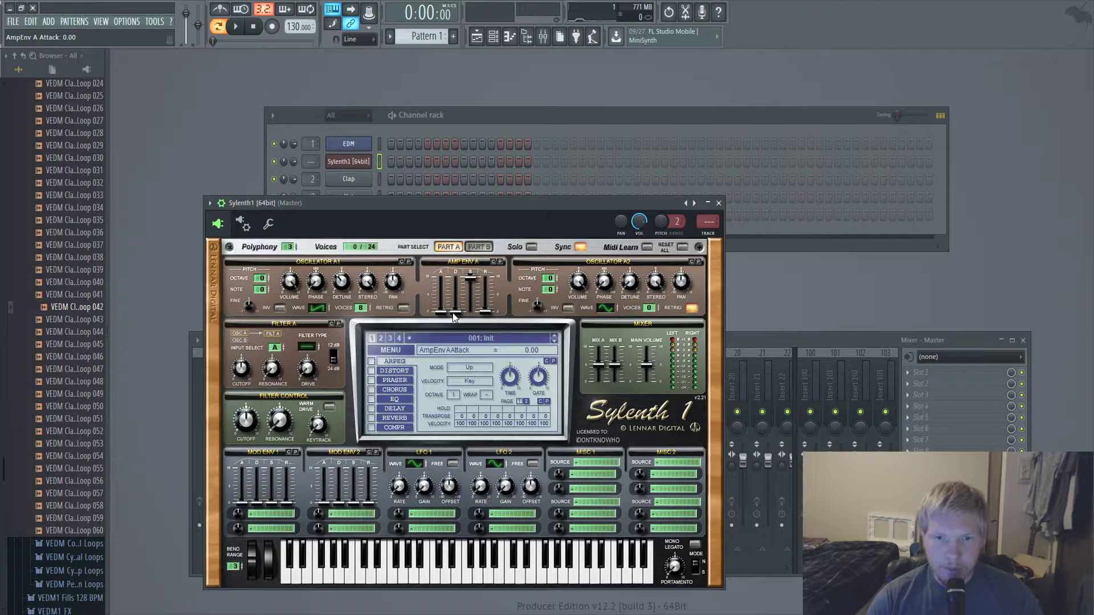
pyautogui.moveTo(456, 313); pyautogui.dragTo(485, 304)
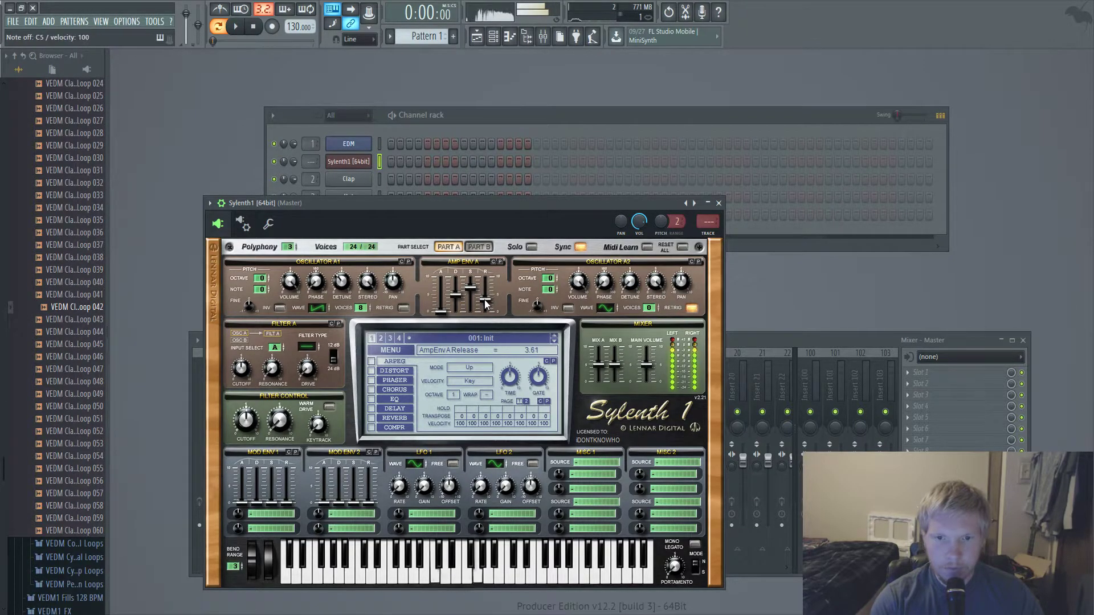
pyautogui.click(455, 295)
pyautogui.moveTo(467, 287); pyautogui.dragTo(473, 289)
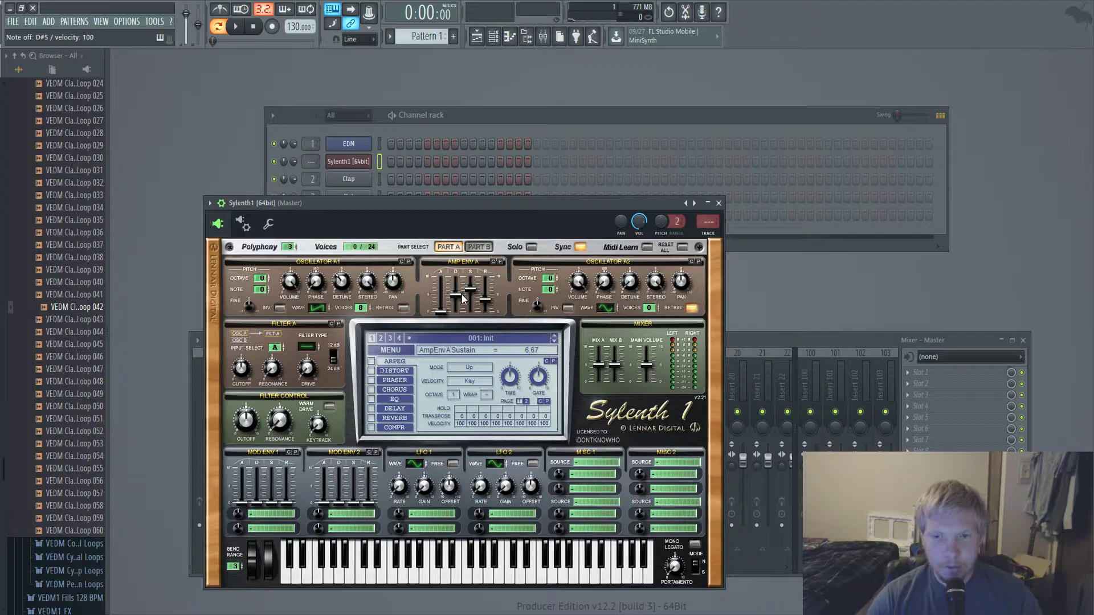
# - Set oscillator A2 to the Noise wave with 1 voice, retrigger off and volume 10.00, and play notes to hear it
pyautogui.click(605, 308)
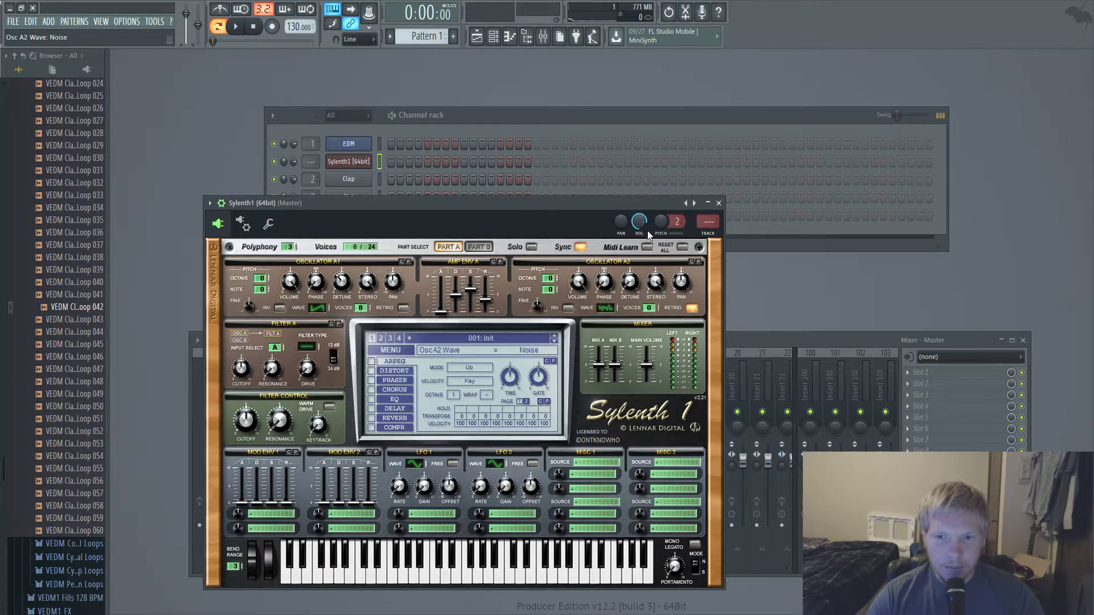
pyautogui.click(693, 308)
pyautogui.moveTo(578, 282)
pyautogui.mouseDown()
pyautogui.moveTo(574, 318)
pyautogui.moveTo(587, 275)
pyautogui.mouseUp()
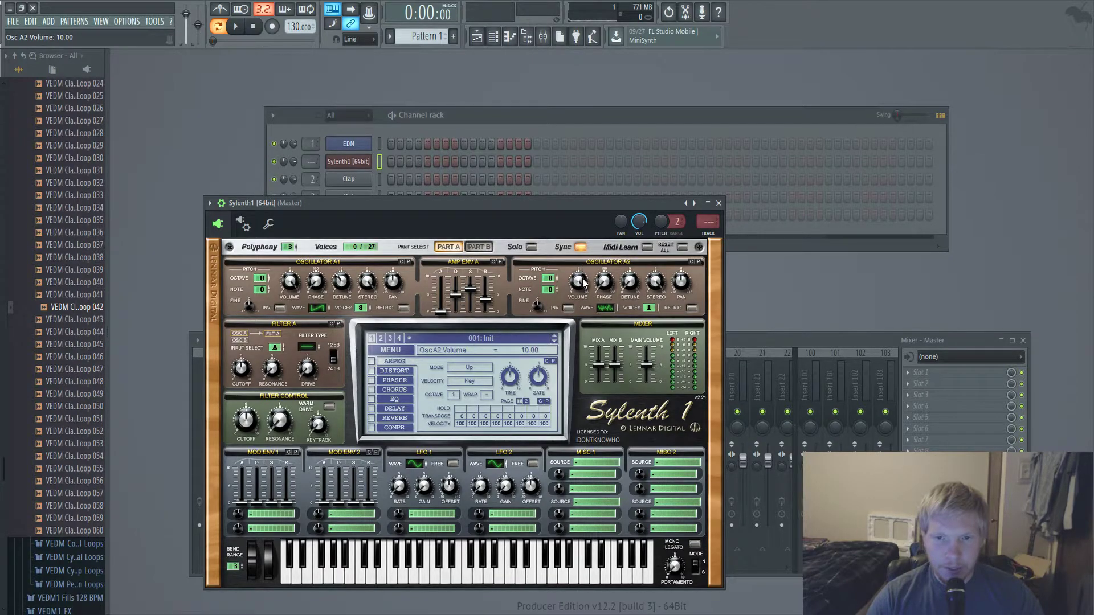
pyautogui.press('t')
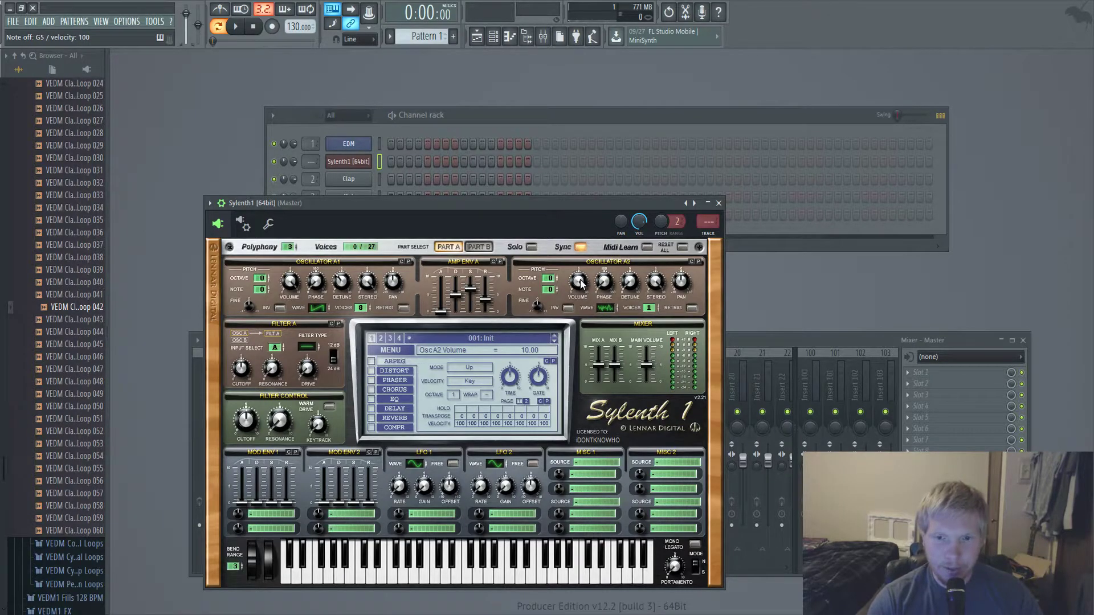
pyautogui.press('b')
# - Lower oscillator A2's volume to 1.43 and play chords to check the noise level against the saw
pyautogui.moveTo(581, 283); pyautogui.dragTo(564, 379)
pyautogui.press('q')
pyautogui.press('q')
pyautogui.press('q')
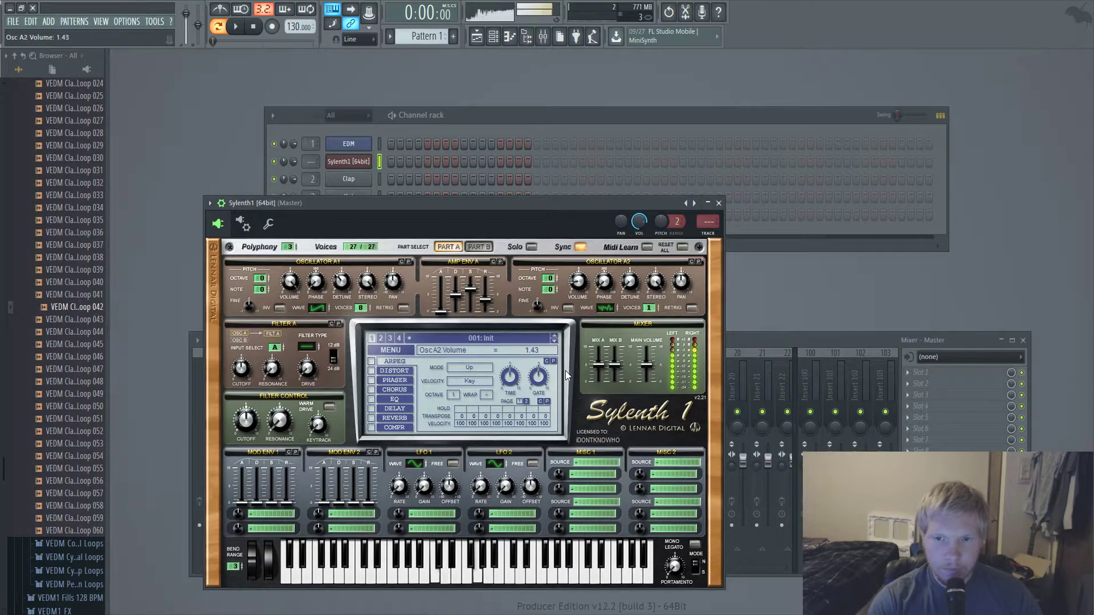
pyautogui.press('t')
pyautogui.press('t')
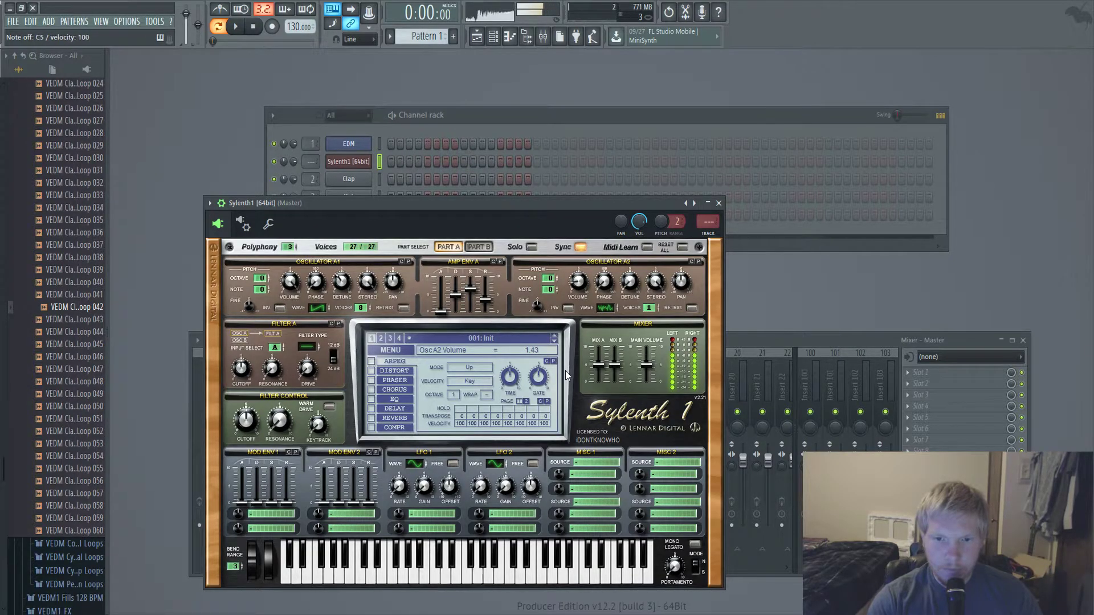
pyautogui.press('q')
pyautogui.press('t')
pyautogui.press('z')
pyautogui.press('z')
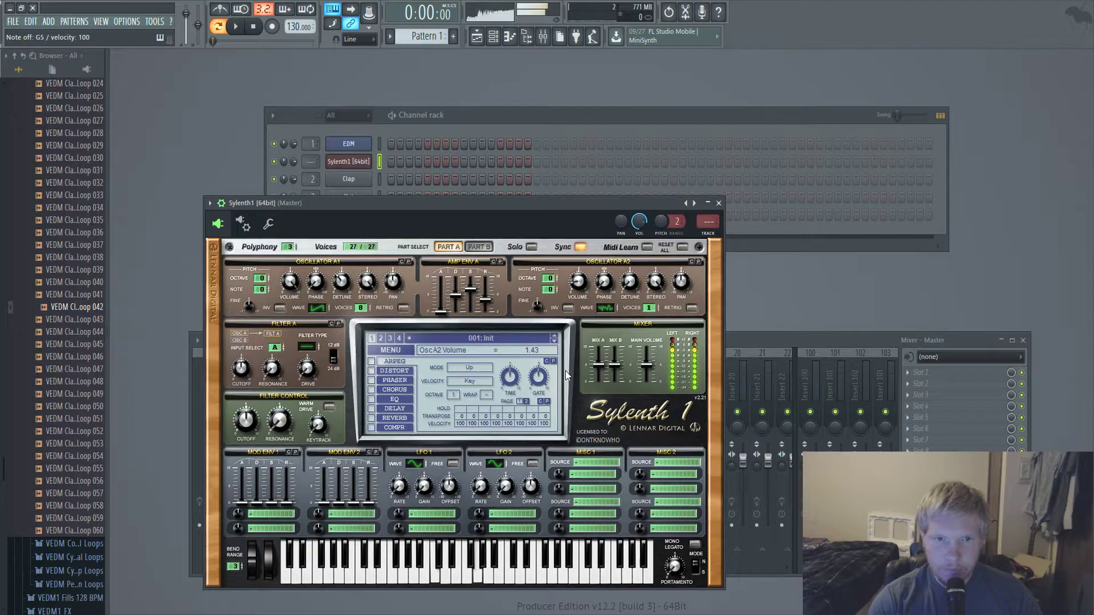
pyautogui.press('t')
pyautogui.moveTo(574, 300); pyautogui.dragTo(574, 304)
# - Enable Sylenth1's EQ effect and set its treble frequency to 1208.08 Hz
pyautogui.click(371, 399)
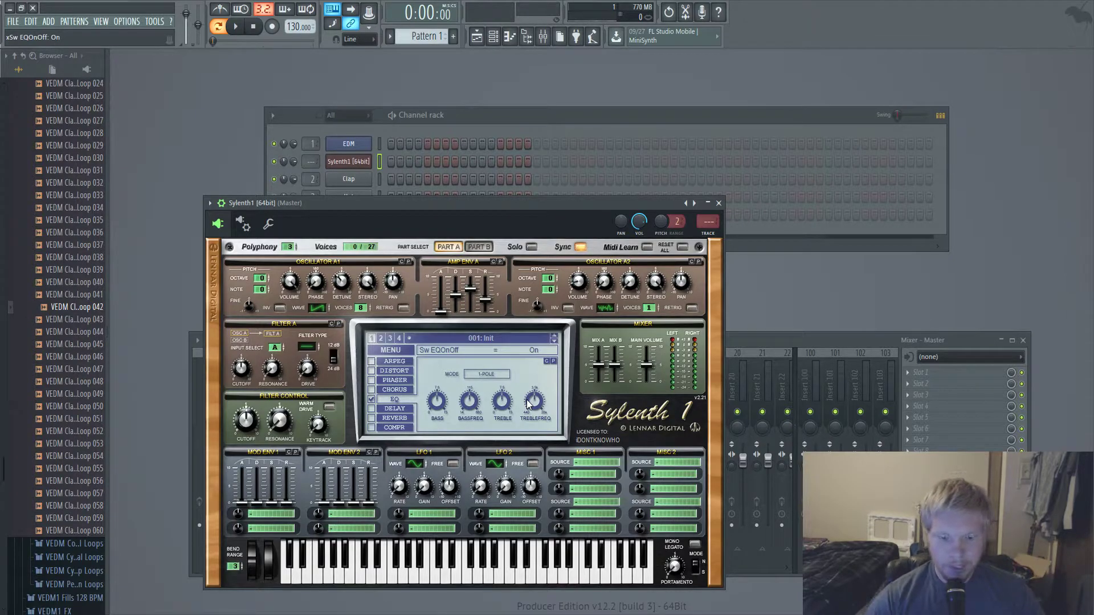
pyautogui.moveTo(534, 402); pyautogui.dragTo(525, 421)
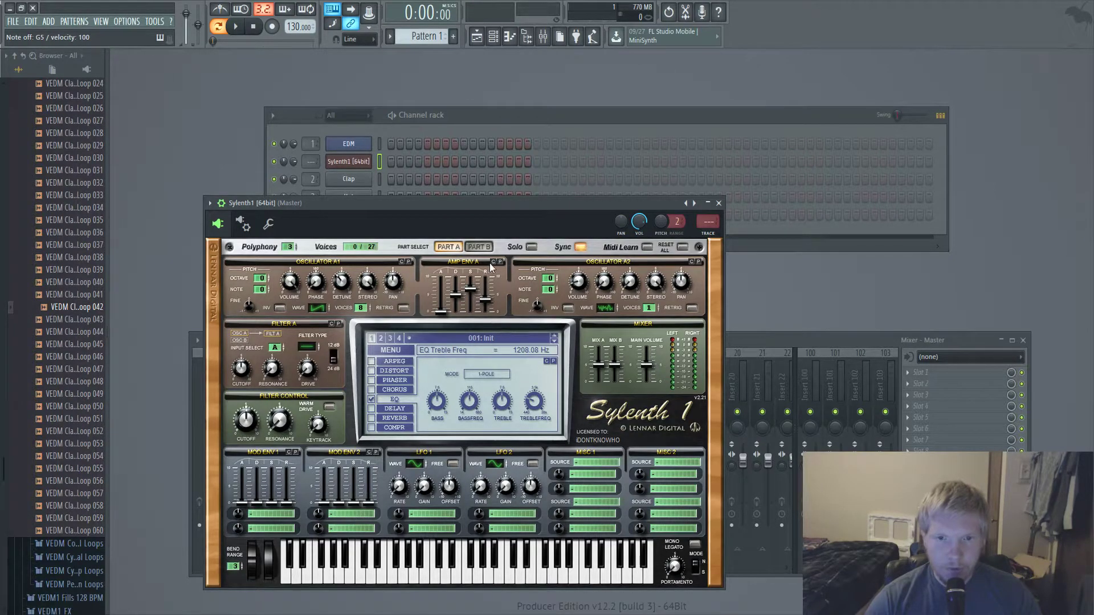
# - Route mod envelope 2 to Pitch AB with release 0.00, adjust its modulation amount and play notes to hear it
pyautogui.click(478, 247)
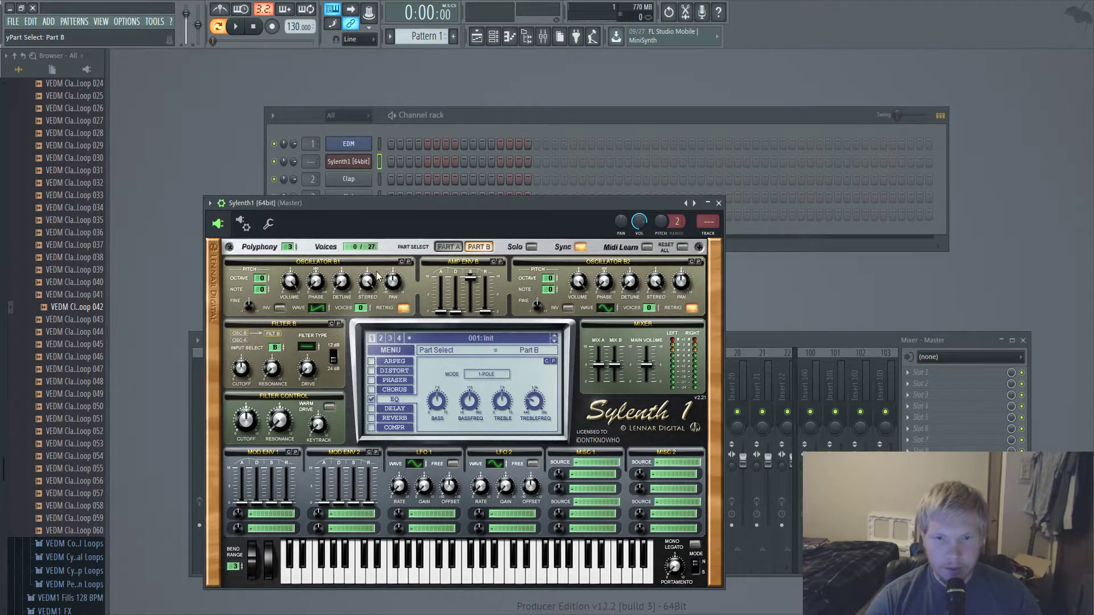
pyautogui.click(447, 247)
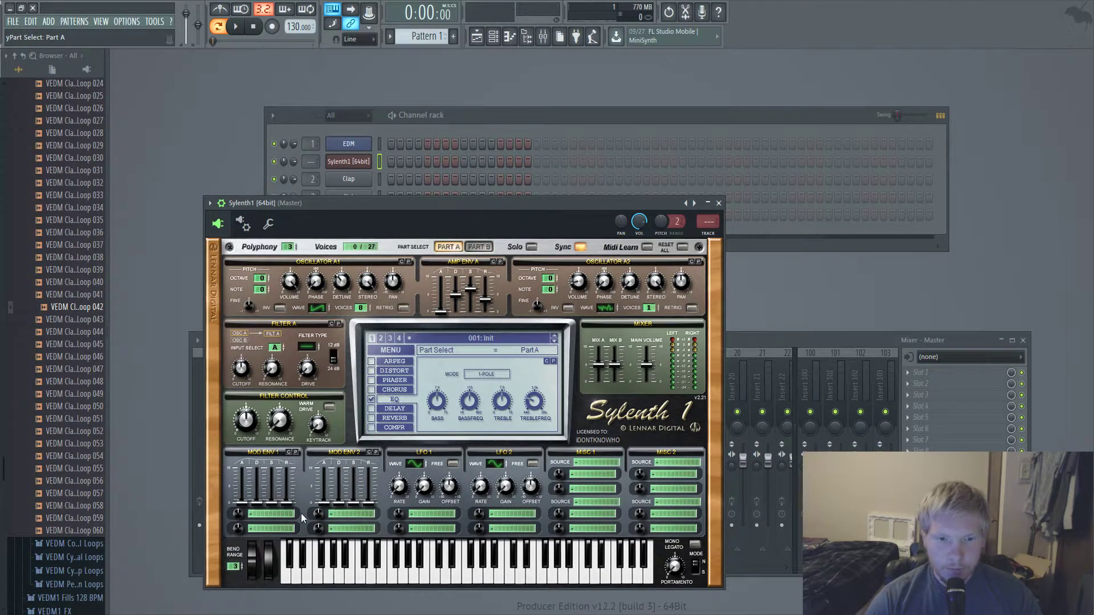
pyautogui.click(359, 444)
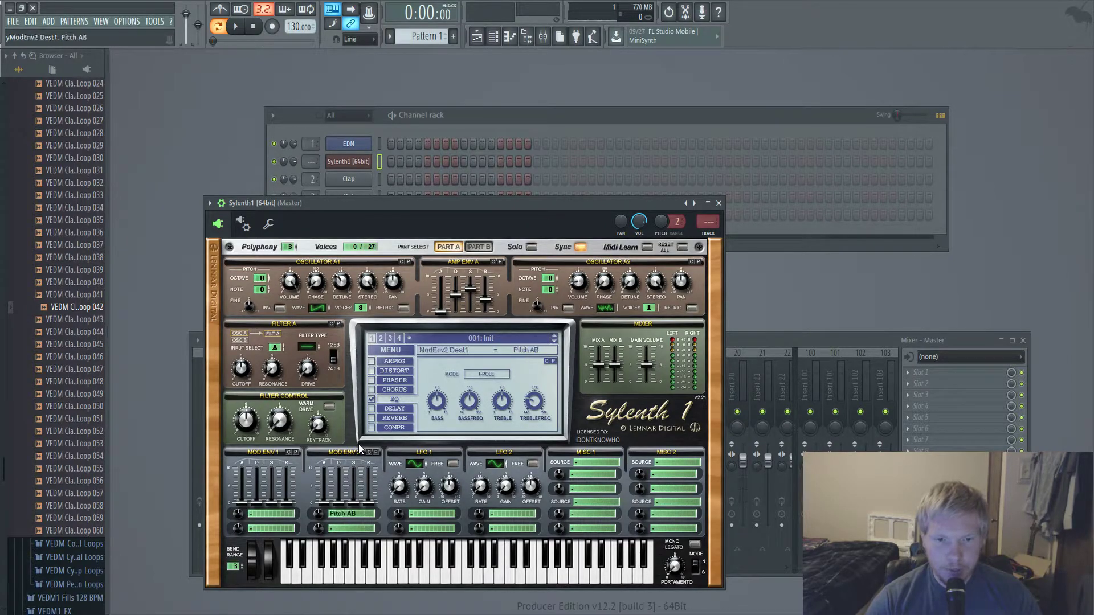
pyautogui.click(319, 515)
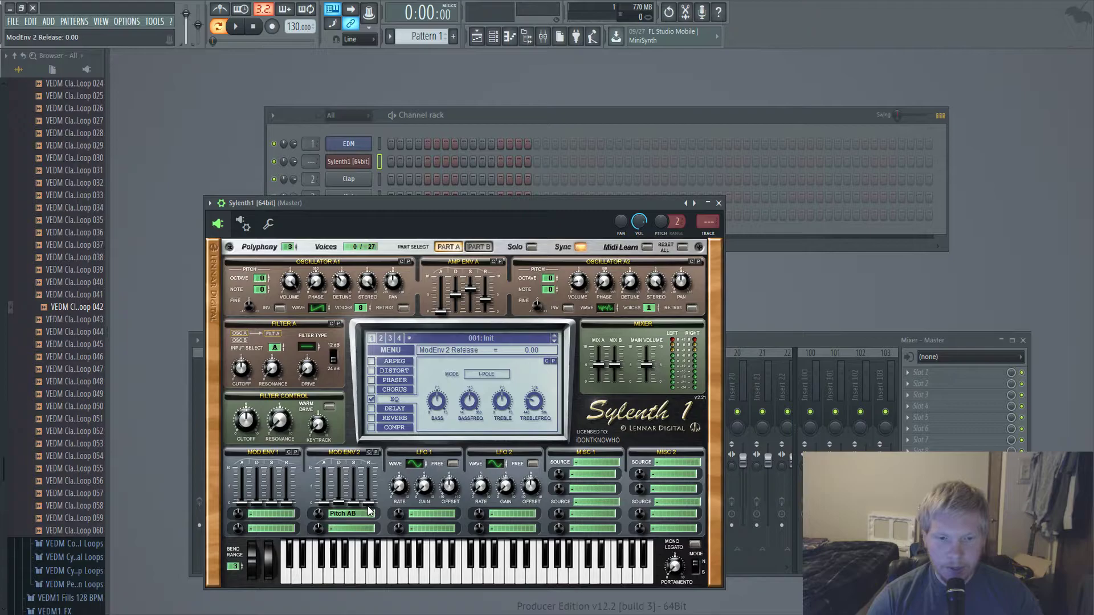
pyautogui.press('p')
pyautogui.press('t')
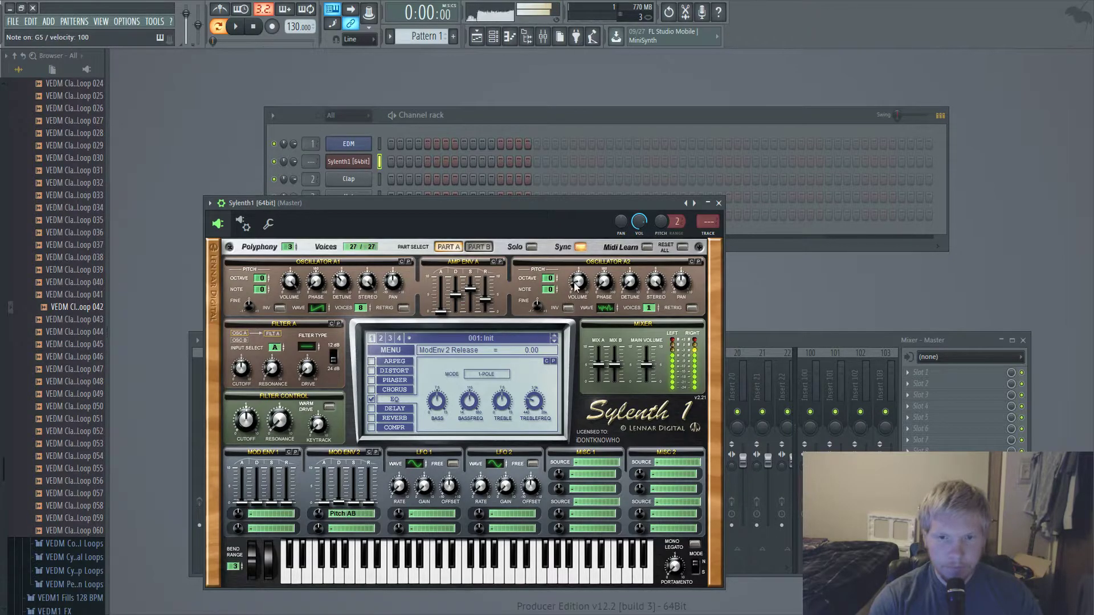
# - Set oscillator A2's volume to 0.76 and mod envelope 2's decay to 0.29 while playing notes
pyautogui.click(574, 284)
pyautogui.moveTo(575, 288); pyautogui.dragTo(575, 289)
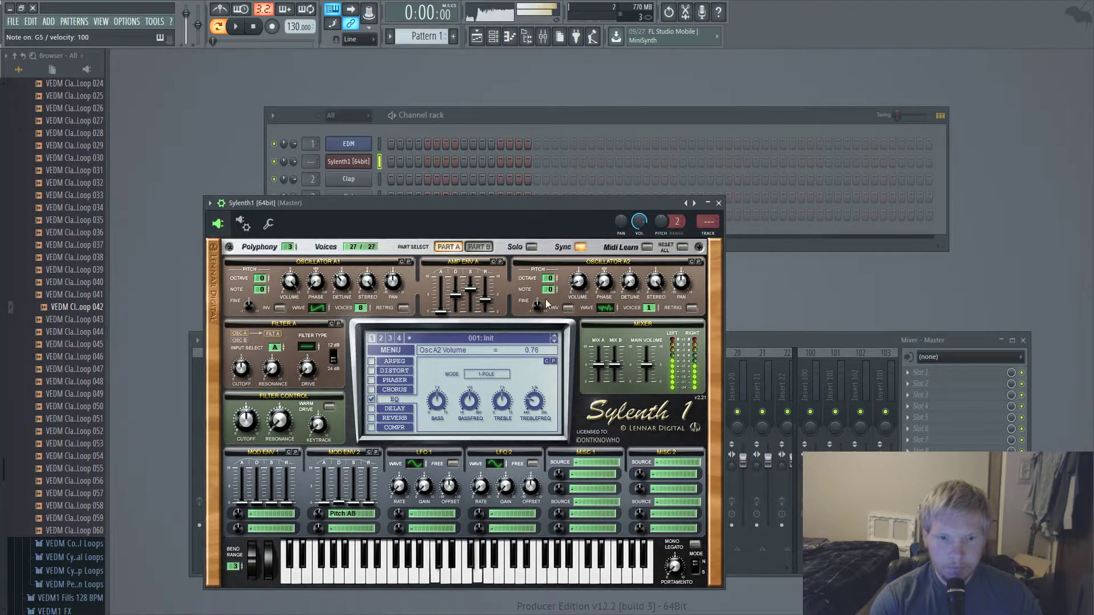
pyautogui.click(321, 515)
pyautogui.scroll(5, 344, 506)
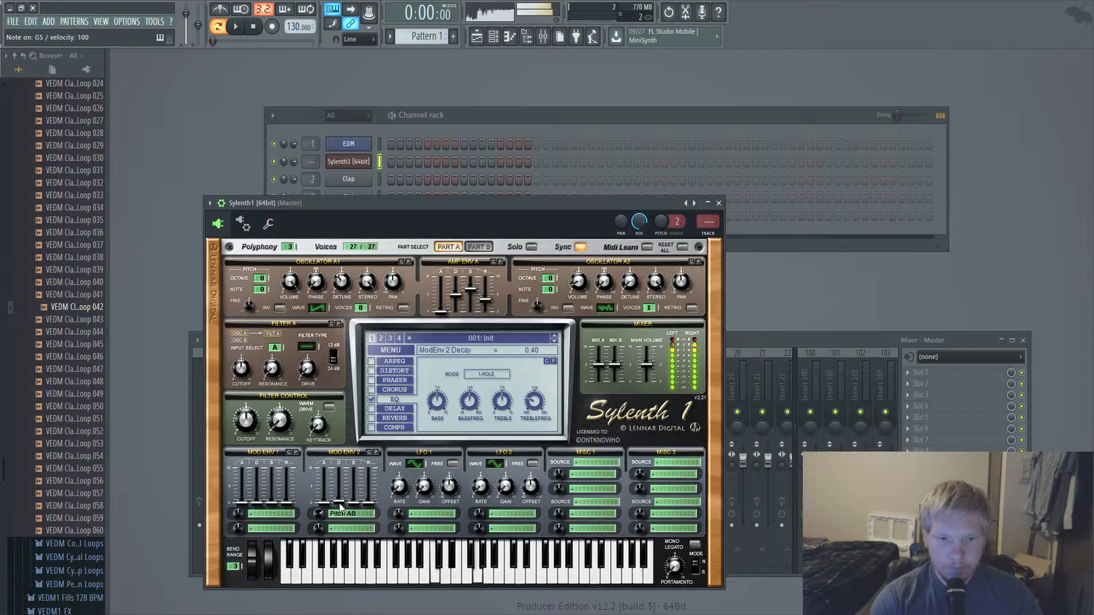
pyautogui.moveTo(340, 502); pyautogui.dragTo(339, 504)
pyautogui.scroll(-2, 341, 507)
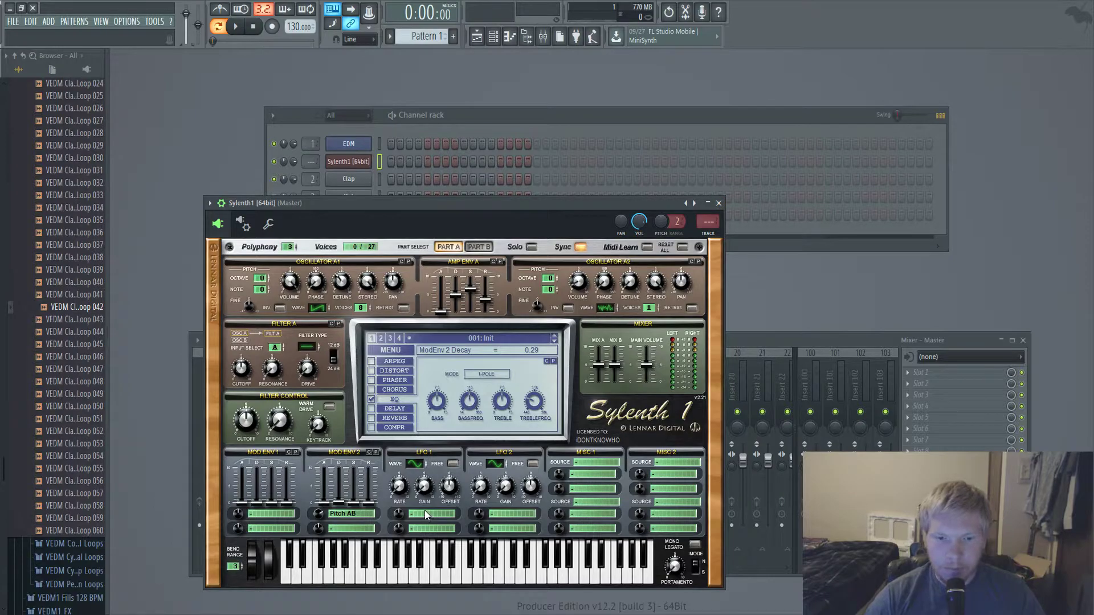
# - Set LFO 1's gain to 0.33 and route it to Pitch AB with a modulation amount of 0.76
pyautogui.moveTo(400, 491); pyautogui.dragTo(418, 439)
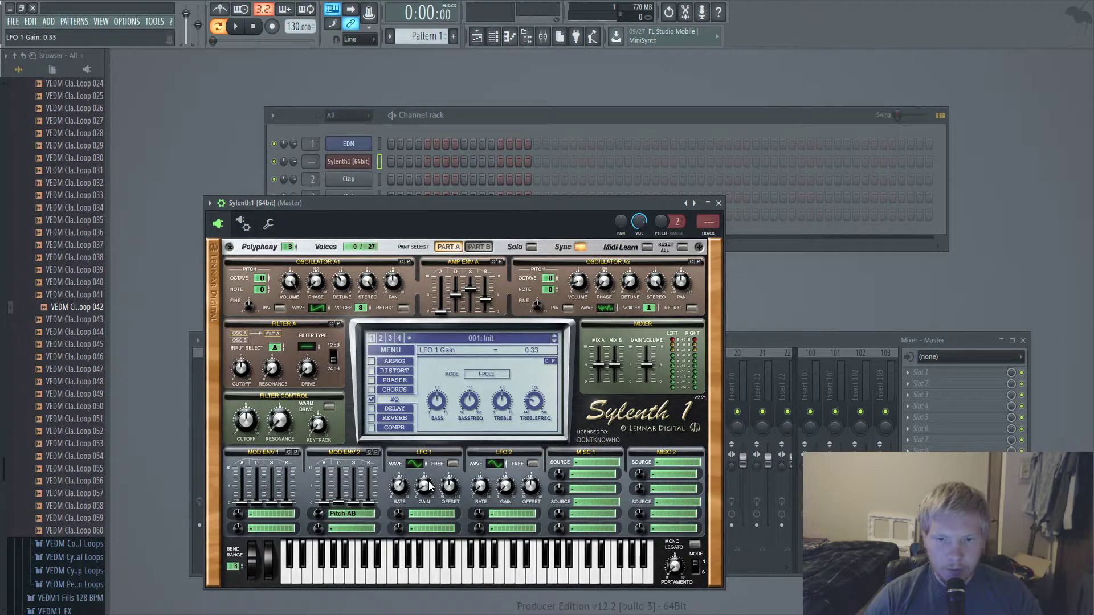
pyautogui.click(416, 514)
pyautogui.click(443, 447)
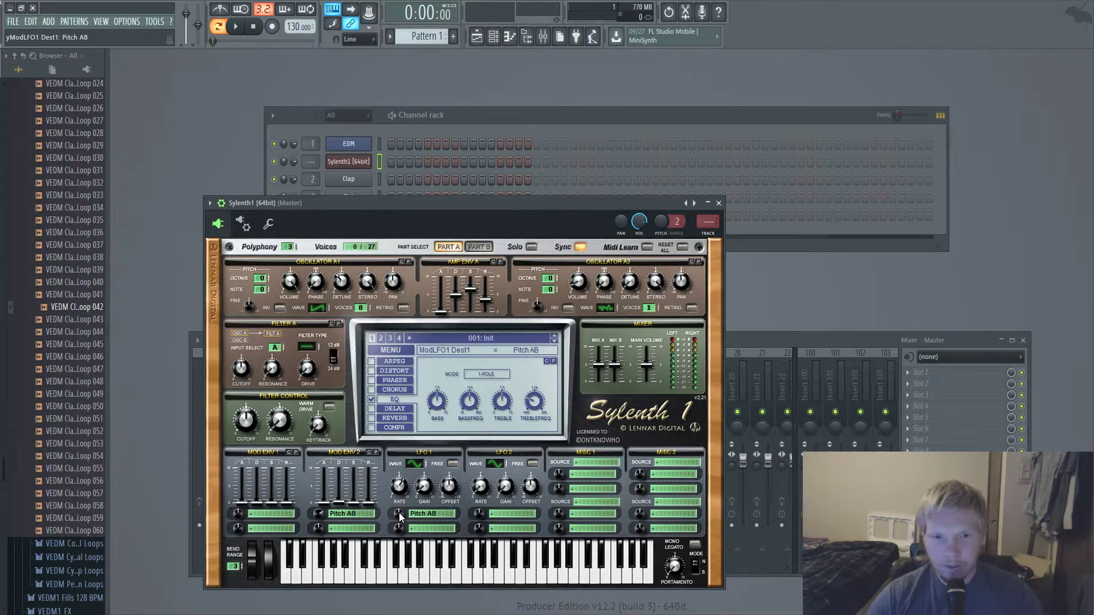
pyautogui.moveTo(402, 510); pyautogui.dragTo(406, 515)
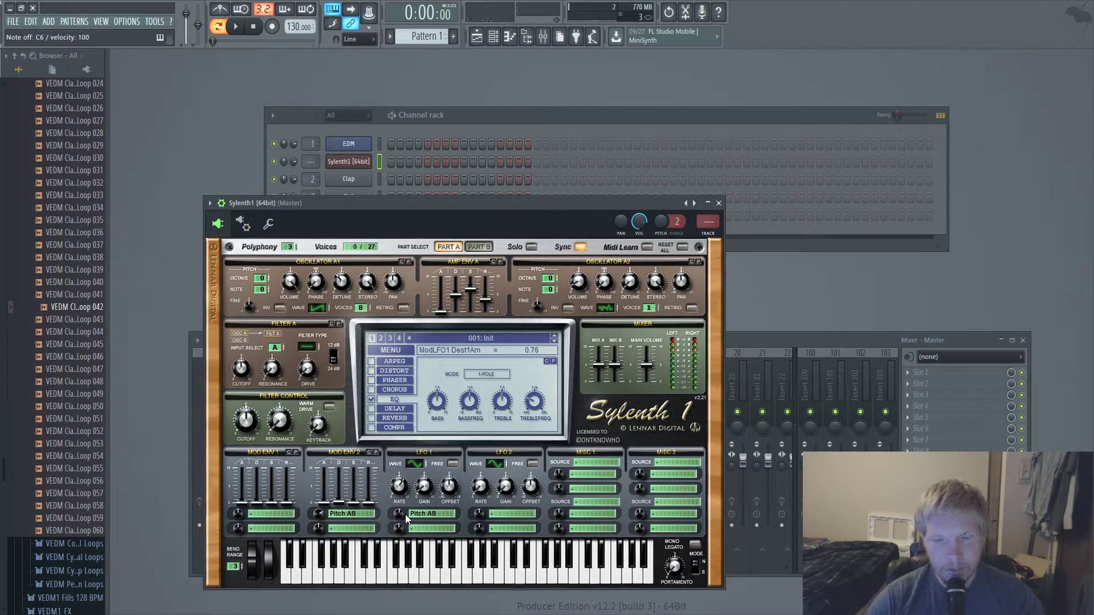
# - Open the Sylenth1 channel's piano roll and draw a half-beat chord of C6, D#6, G6 and A#6 at the start of bar 1
pyautogui.moveTo(518, 201); pyautogui.dragTo(507, 216)
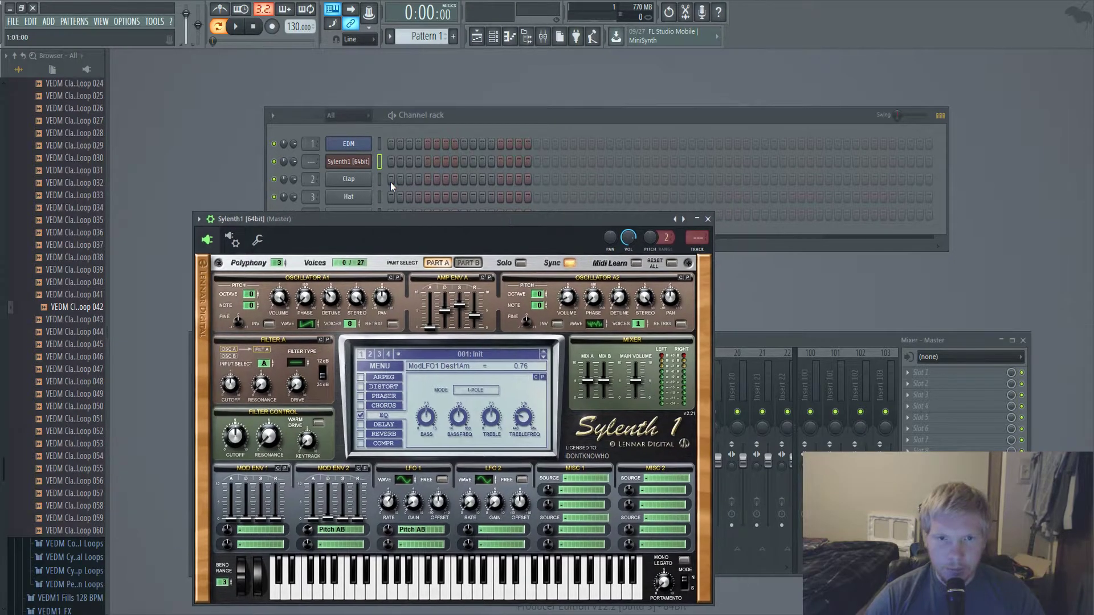
pyautogui.click(349, 163)
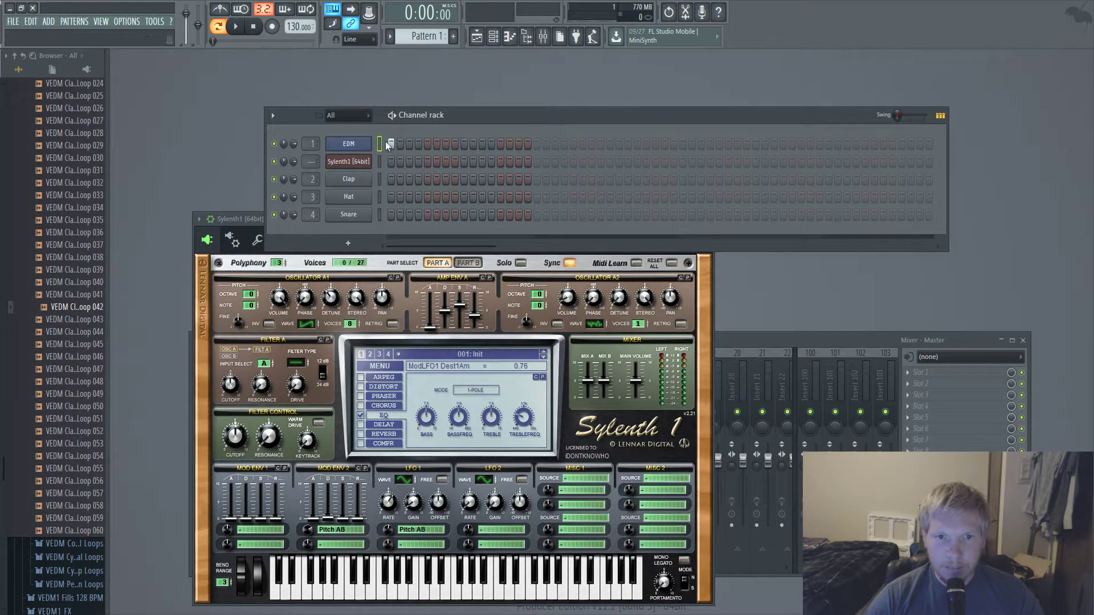
pyautogui.press('F7')
pyautogui.moveTo(308, 209); pyautogui.dragTo(207, 257)
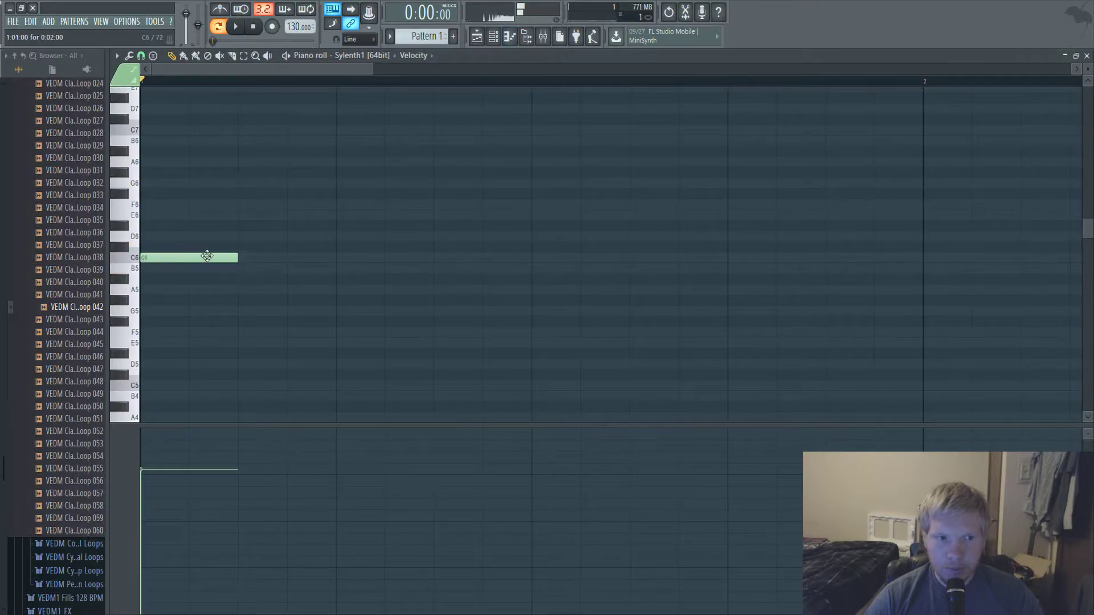
pyautogui.click(225, 260)
pyautogui.moveTo(144, 214); pyautogui.dragTo(143, 151)
pyautogui.click(143, 194)
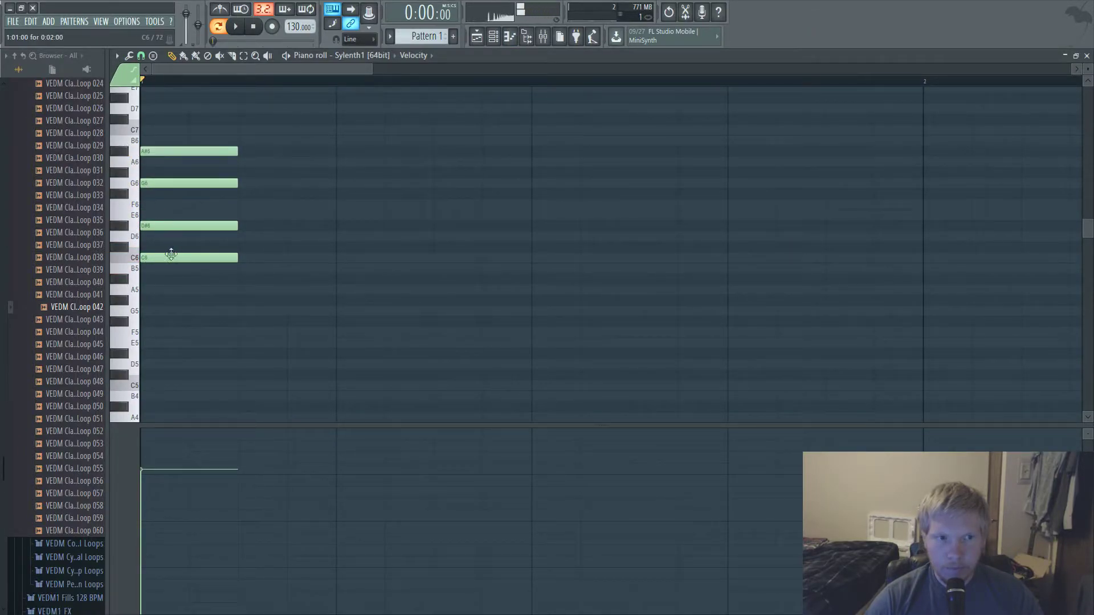
# - Move the chord's C6 note to A#5, copy the chord to beat 2 and place a G5, C6, E6, G6 chord on beat 3
pyautogui.moveTo(155, 257); pyautogui.dragTo(205, 278)
pyautogui.hotkey('ctrl', 'a')
pyautogui.moveTo(222, 156); pyautogui.dragTo(555, 183)
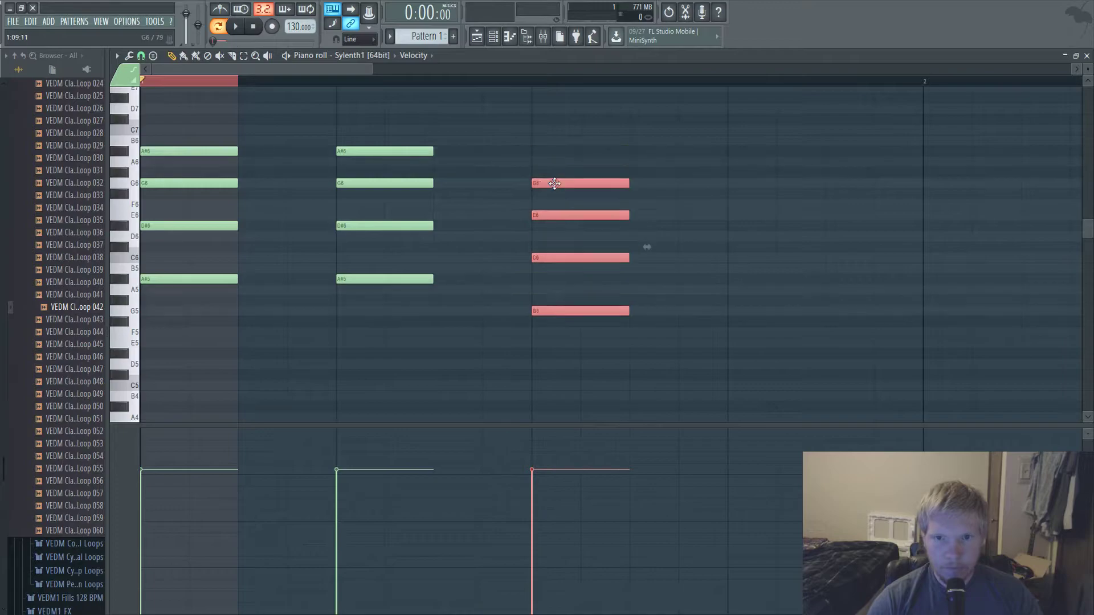
pyautogui.click(529, 275)
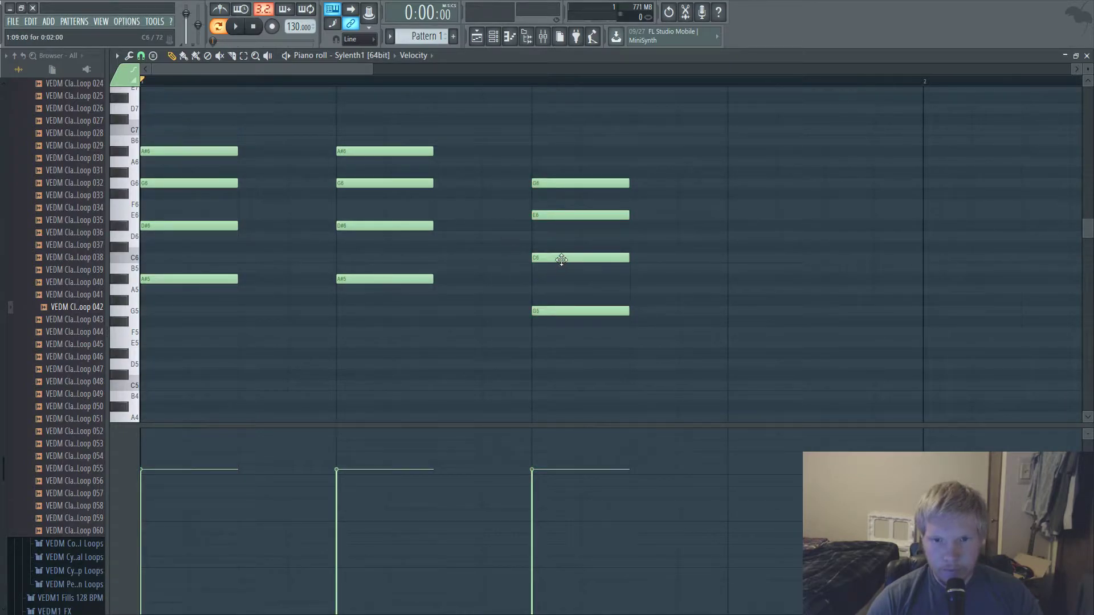
# - Change the third chord's E6 note to D#6 and play the pattern to check it
pyautogui.press('space')
pyautogui.moveTo(549, 216)
pyautogui.mouseDown()
pyautogui.moveTo(549, 202)
pyautogui.moveTo(544, 227)
pyautogui.mouseUp()
pyautogui.press('space')
pyautogui.press('space')
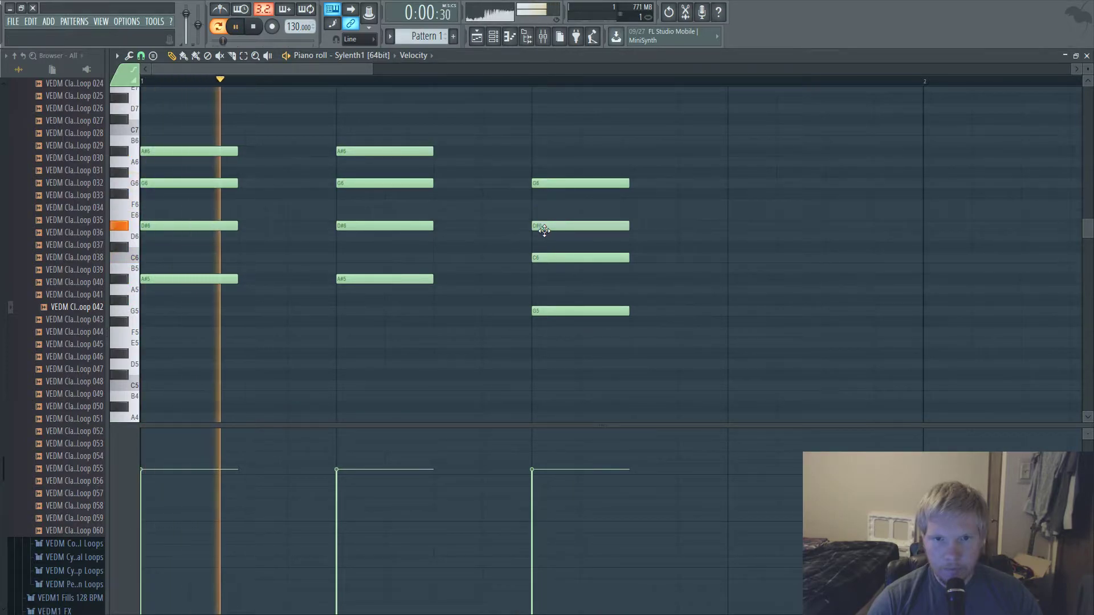
pyautogui.press('space')
# - Paste the Sylenth1 chords into the EDM channel and play both instruments together
pyautogui.press('F6')
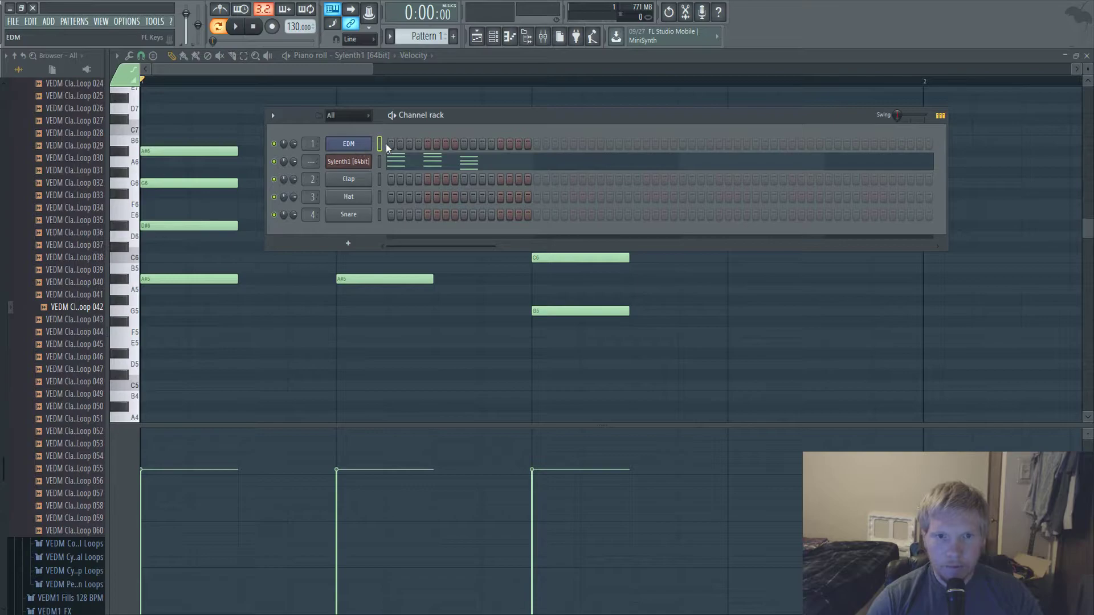
pyautogui.hotkey('ctrl', 'v')
pyautogui.press('space')
pyautogui.press('space')
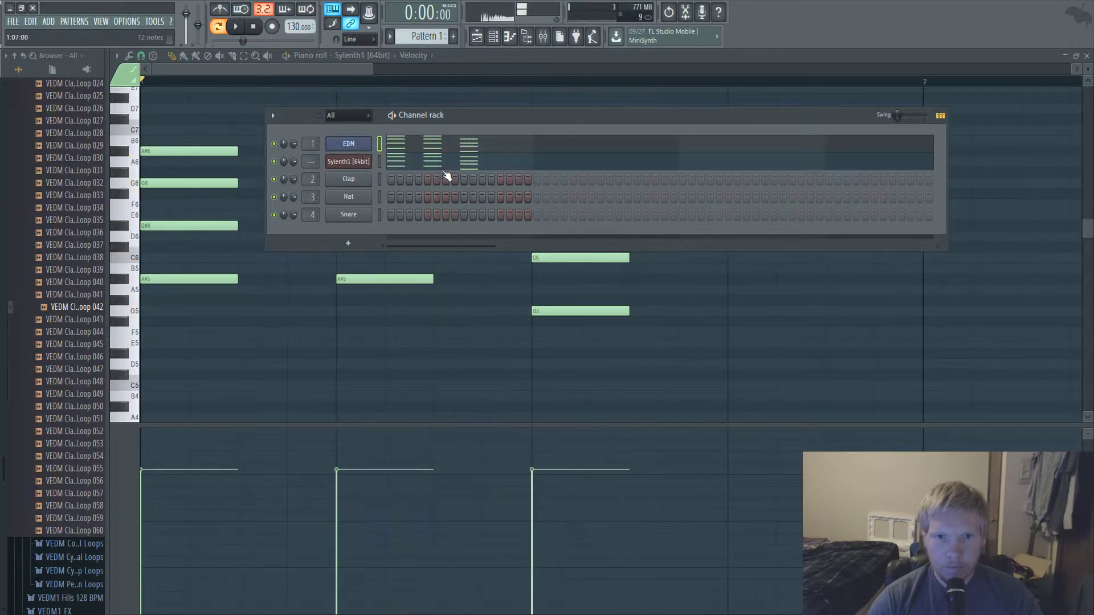
pyautogui.press('space')
pyautogui.click(356, 69)
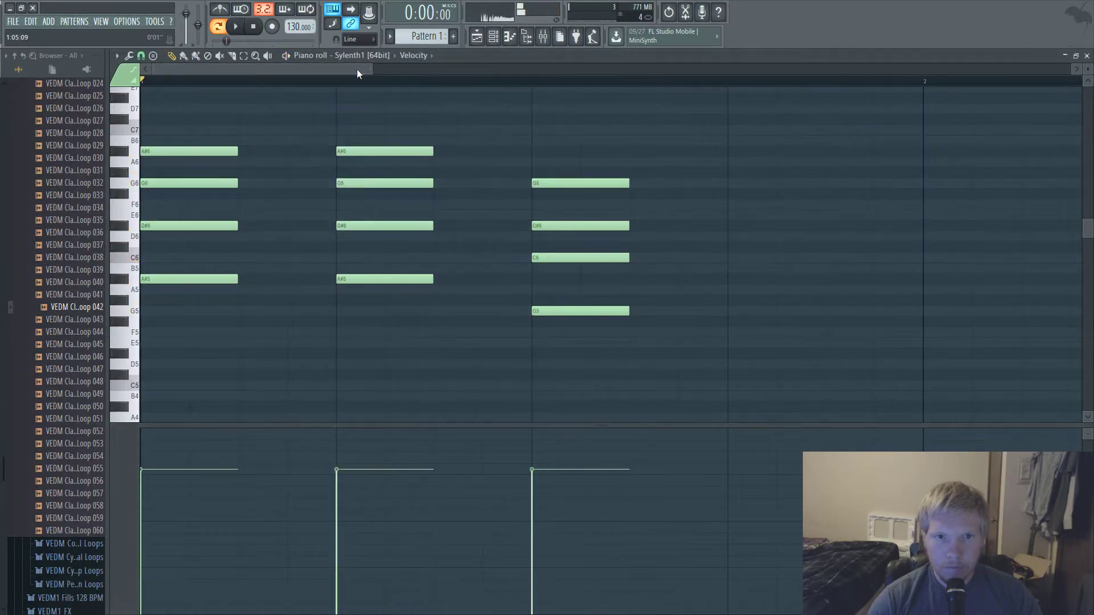
pyautogui.press('space')
# - Route the EDM channel to mixer insert 1 and the Sylenth1 channel to mixer insert 2
pyautogui.press('F6')
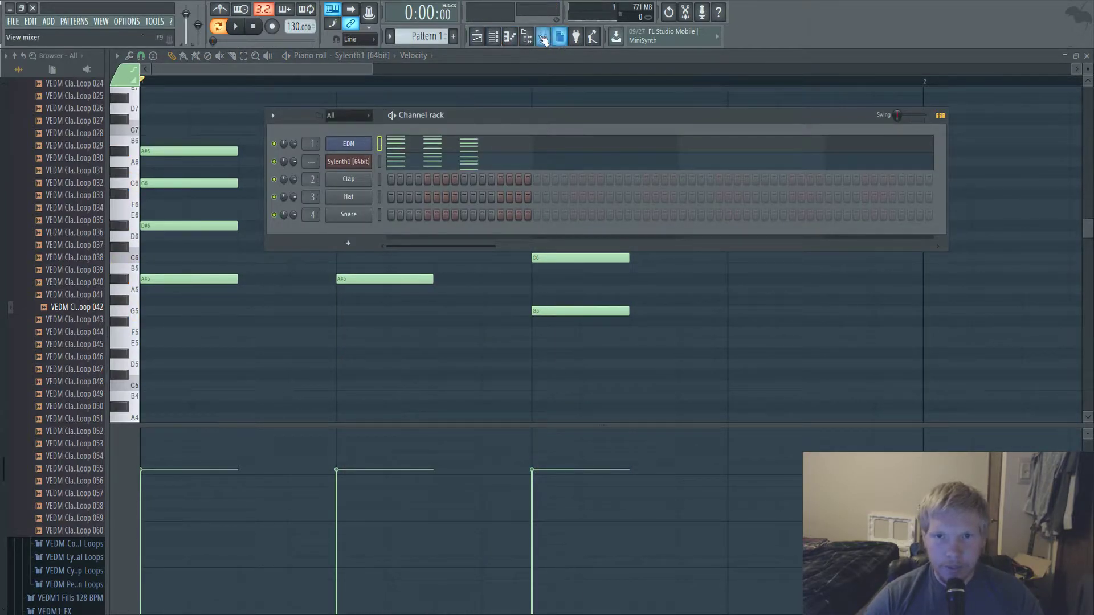
pyautogui.click(354, 146)
pyautogui.press('F9')
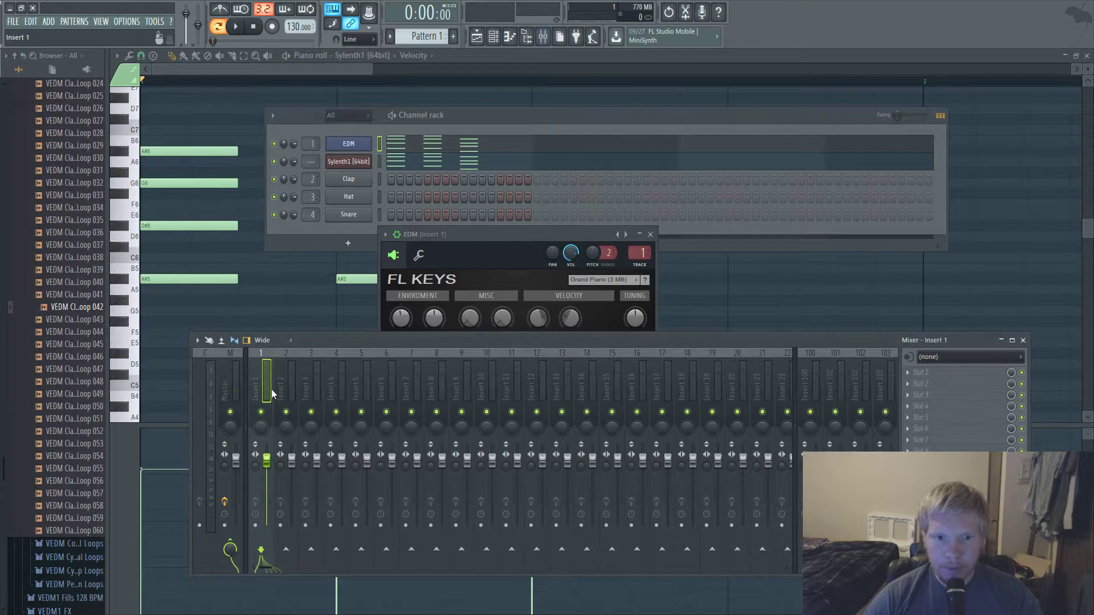
pyautogui.hotkey('ctrl', 'l')
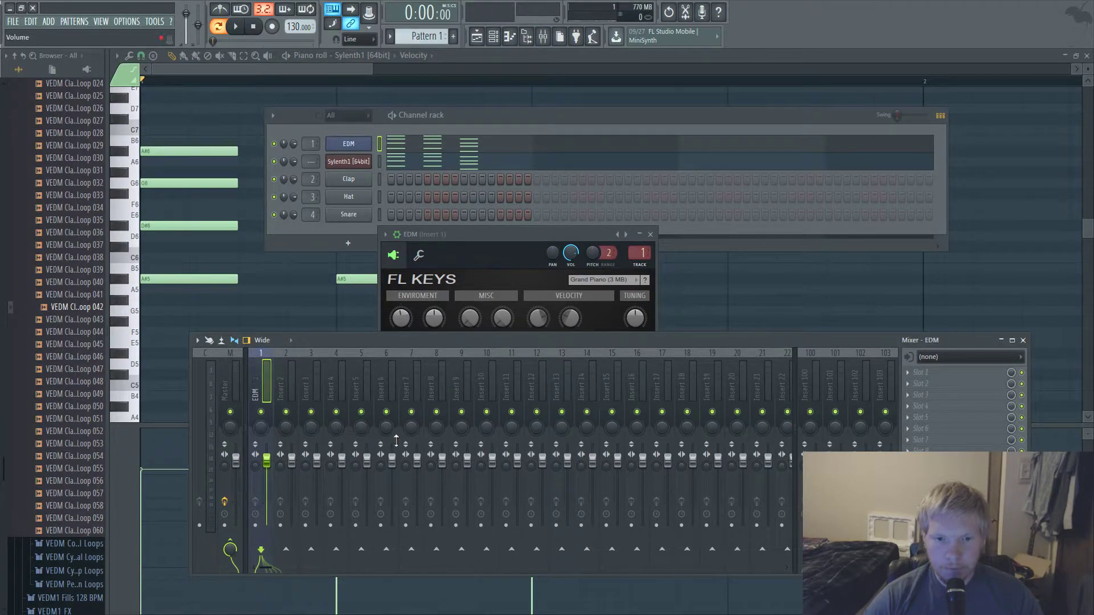
pyautogui.click(346, 163)
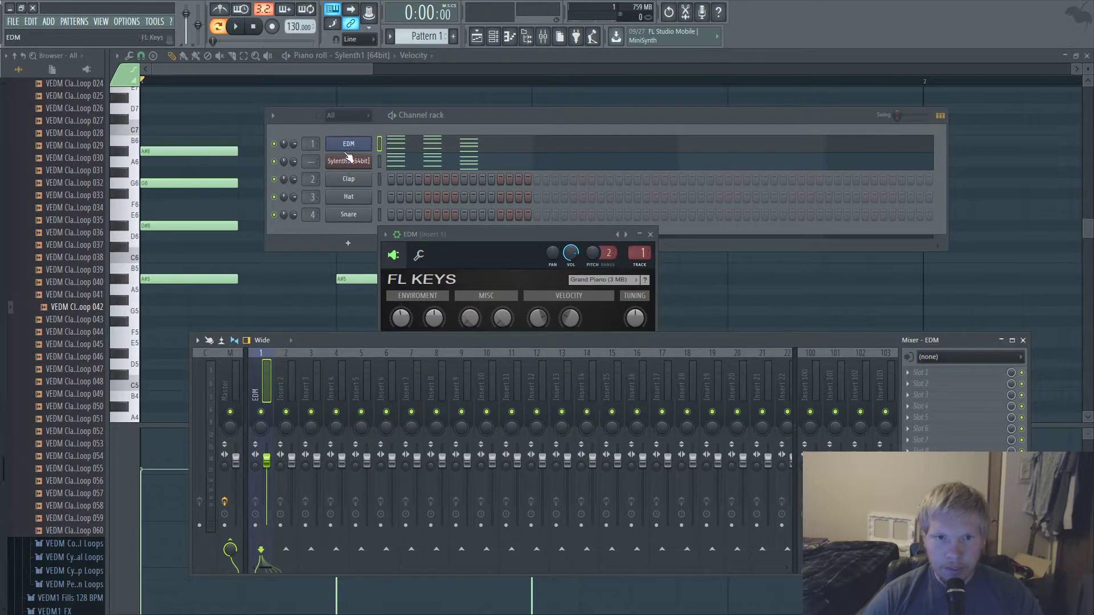
pyautogui.click(739, 336)
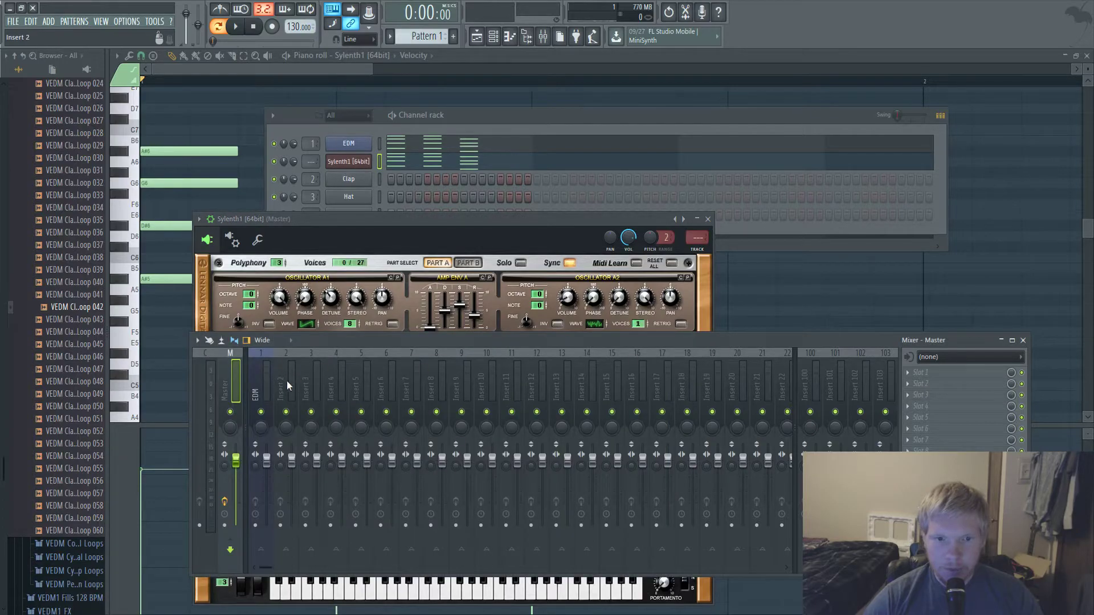
pyautogui.click(286, 381)
pyautogui.hotkey('ctrl', 'l')
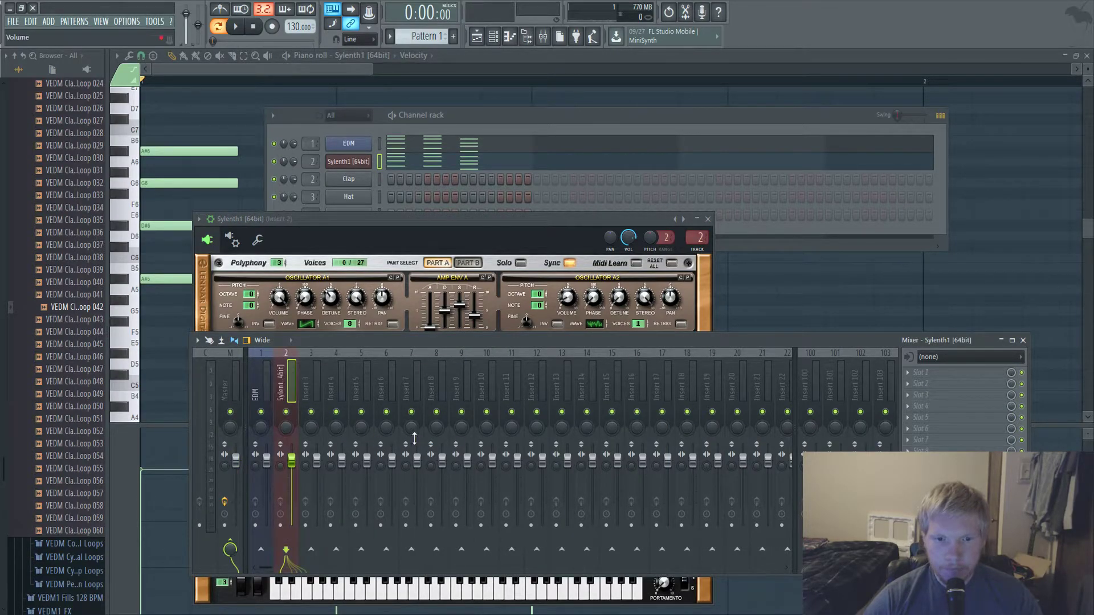
# - Shift the Sylenth1 mixer track to insert 13 and the EDM mixer track to insert 12
pyautogui.hotkey('alt', 'Right')
pyautogui.hotkey('alt', 'Right')
pyautogui.hotkey('alt', 'Right')
pyautogui.hotkey('alt', 'Right')
pyautogui.hotkey('alt', 'Right')
pyautogui.hotkey('alt', 'Right')
pyautogui.hotkey('alt', 'Right')
pyautogui.hotkey('alt', 'Right')
pyautogui.hotkey('alt', 'Right')
pyautogui.hotkey('alt', 'Right')
pyautogui.hotkey('alt', 'Right')
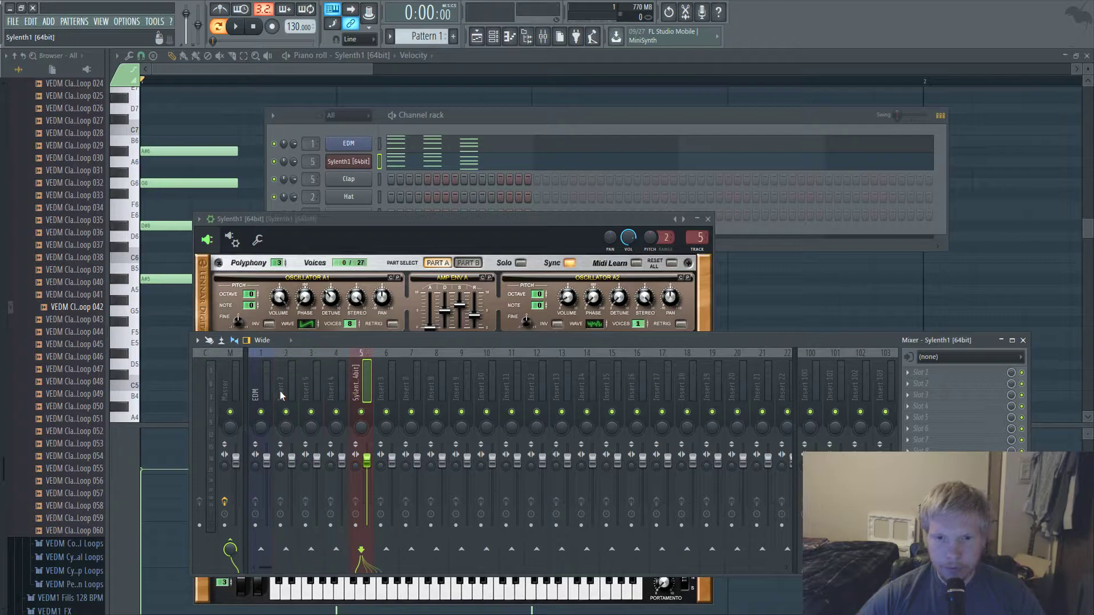
pyautogui.press('Left')
pyautogui.press('Left')
pyautogui.hotkey('alt', 'Right')
pyautogui.hotkey('alt', 'Right')
pyautogui.hotkey('alt', 'Right')
pyautogui.hotkey('alt', 'Right')
pyautogui.hotkey('alt', 'Right')
pyautogui.hotkey('alt', 'Right')
pyautogui.hotkey('alt', 'Right')
pyautogui.hotkey('alt', 'Right')
pyautogui.hotkey('alt', 'Right')
pyautogui.hotkey('alt', 'Right')
pyautogui.hotkey('alt', 'Right')
pyautogui.hotkey('alt', 'Right')
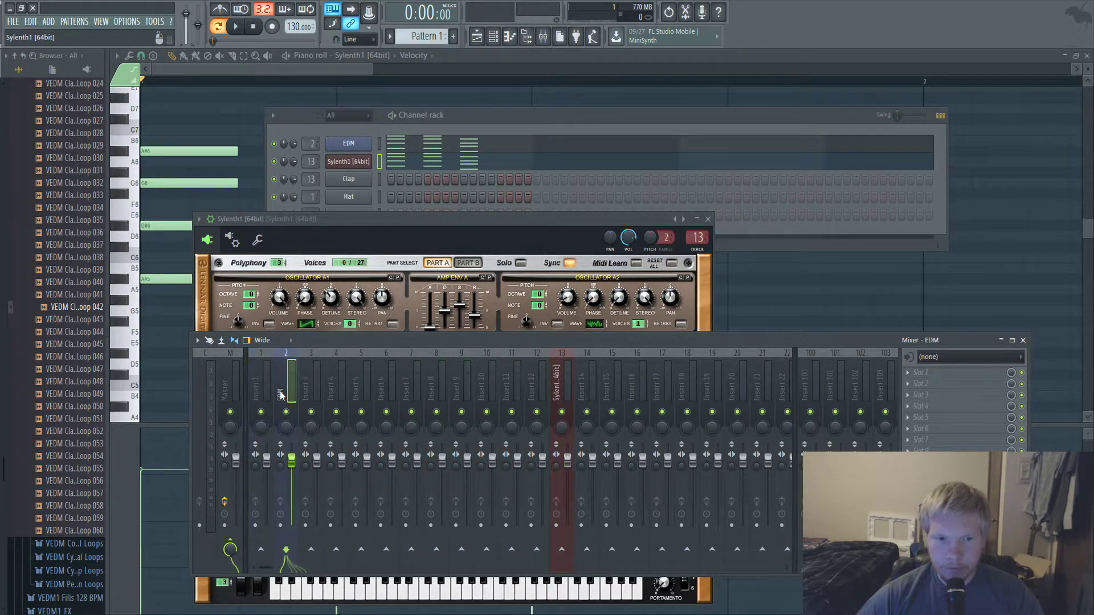
pyautogui.hotkey('alt', 'Left')
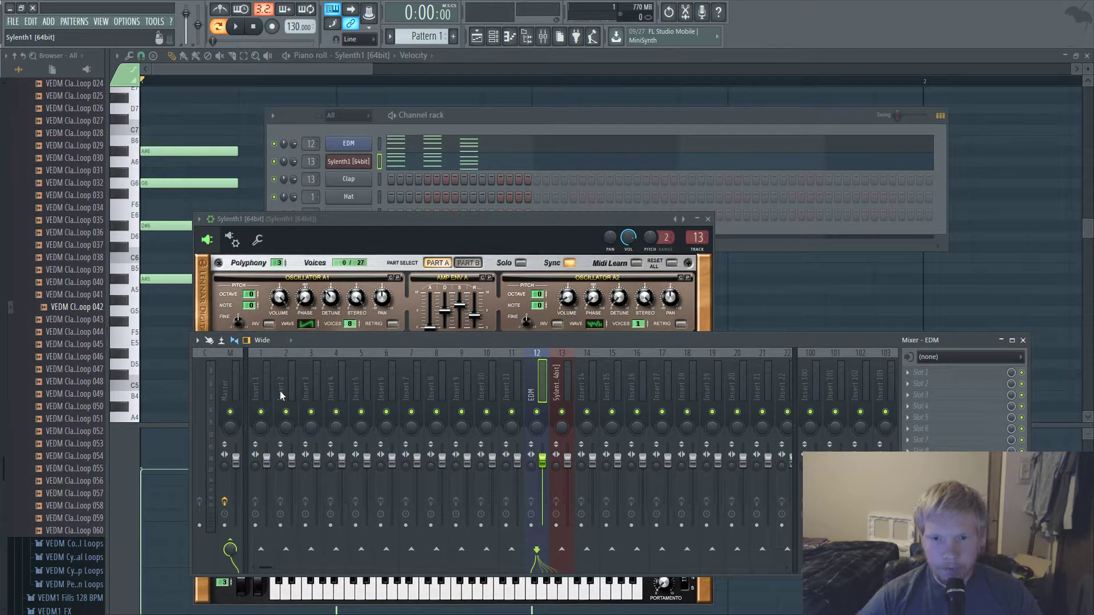
# - Load Fruity peak controller in slot 1 of the EDM mixer track, unmute its output and keep its window open above the mixer
pyautogui.moveTo(520, 339); pyautogui.dragTo(448, 233)
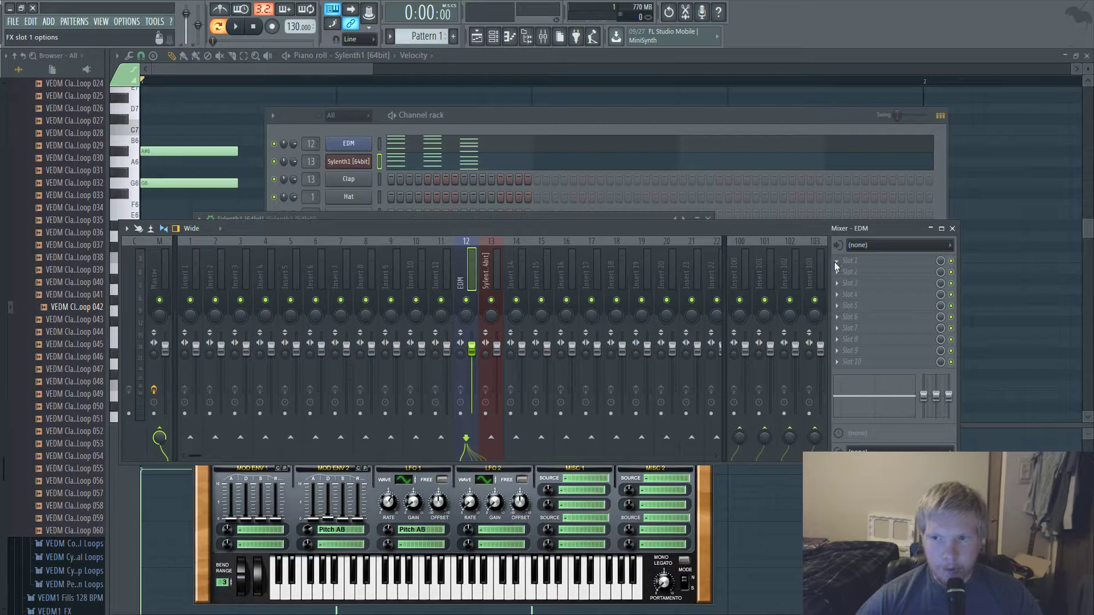
pyautogui.click(962, 367)
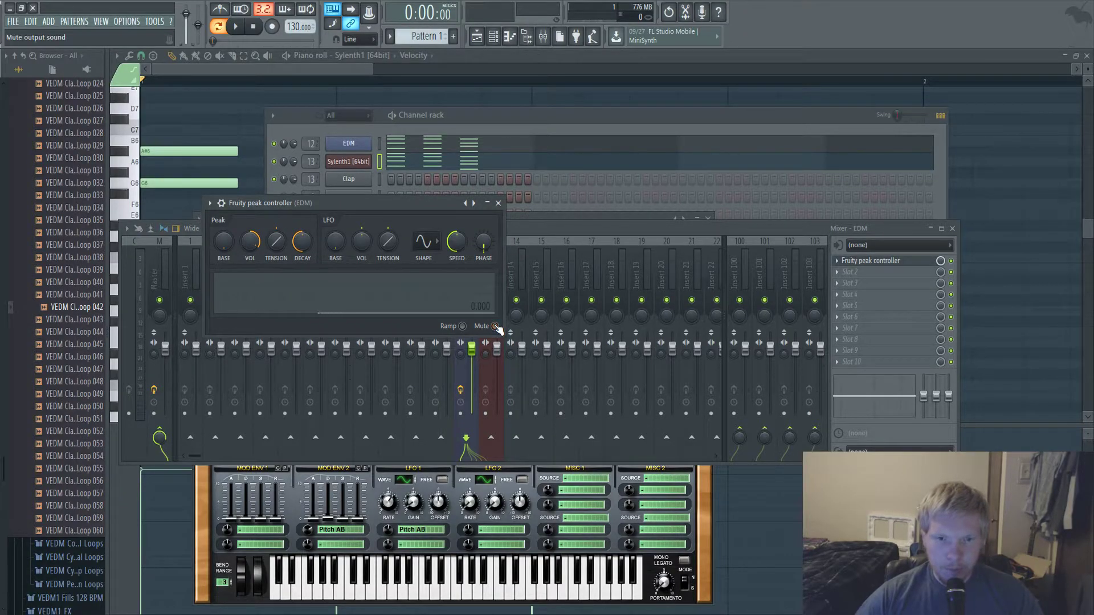
pyautogui.click(546, 224)
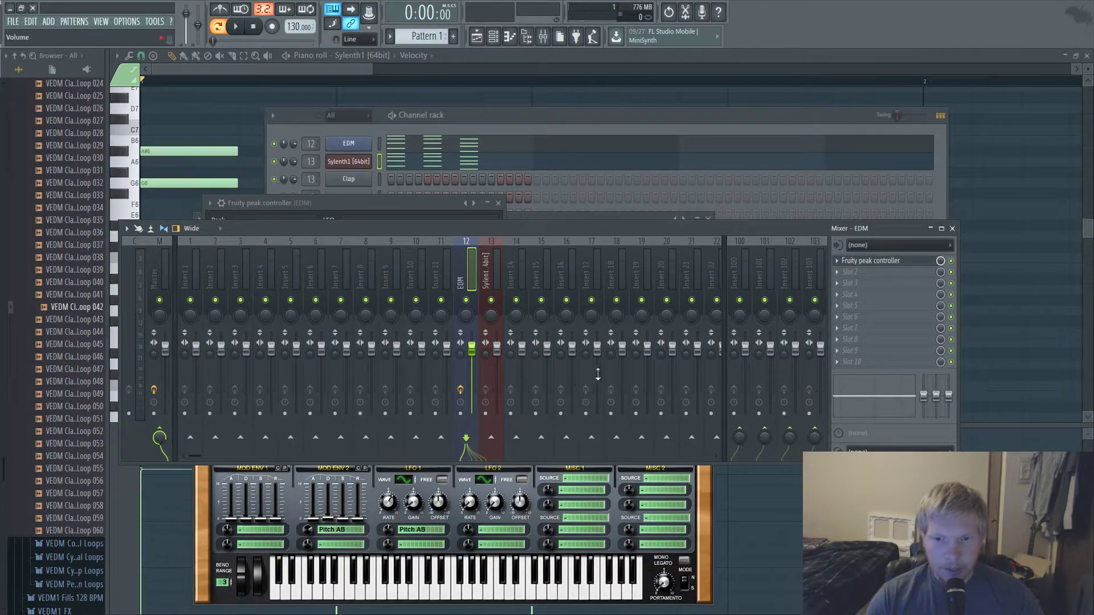
pyautogui.click(865, 263)
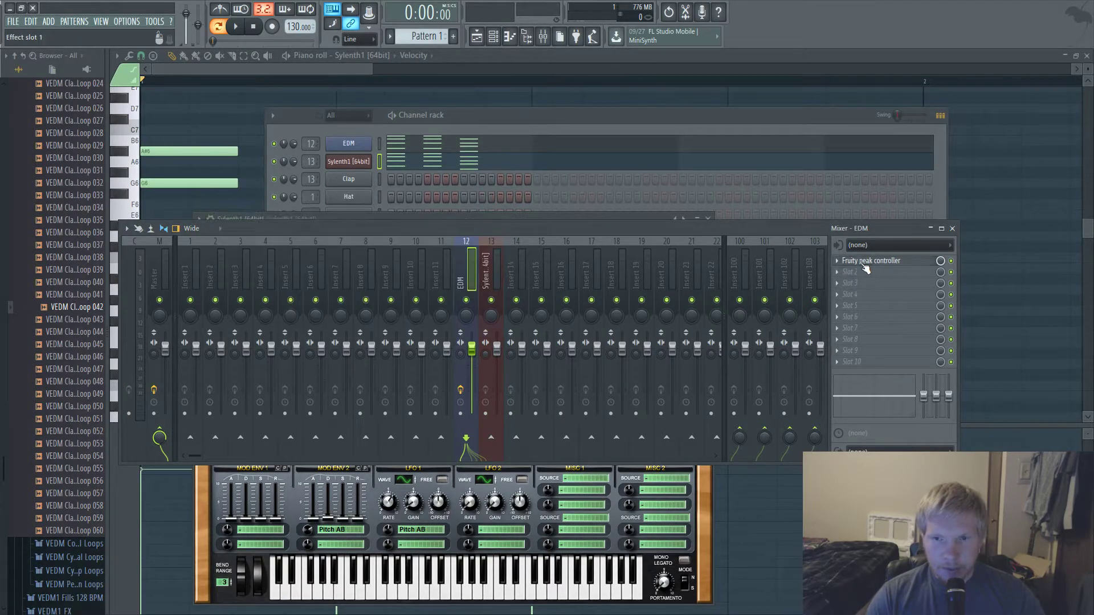
pyautogui.click(900, 266)
pyautogui.moveTo(381, 204); pyautogui.dragTo(751, 174)
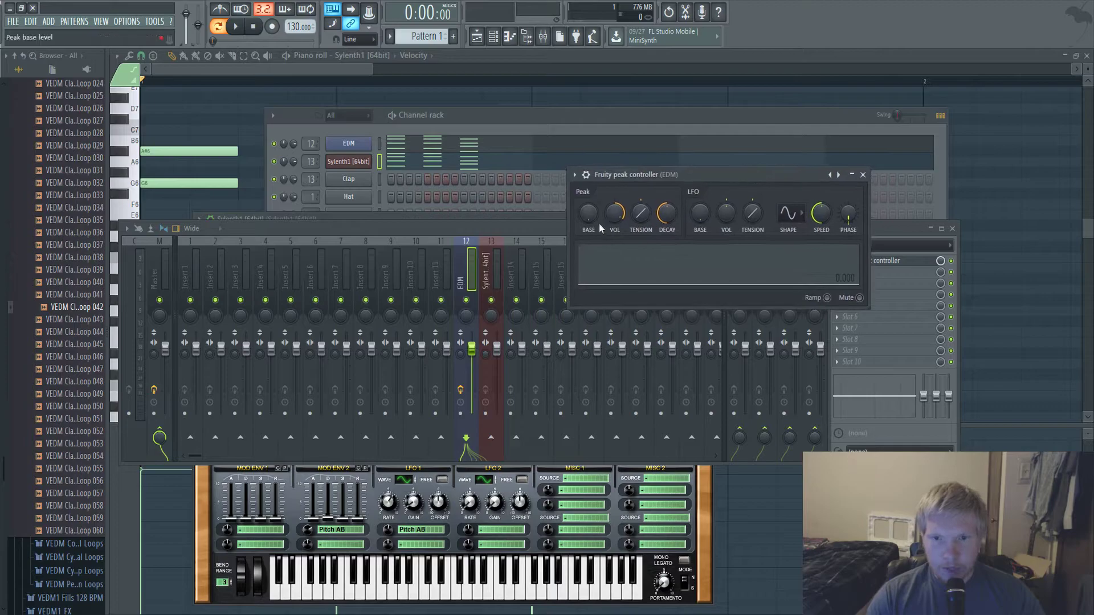
# - Raise the peak controller's peak base to about 0.8, turn its peak volume negative and play the pattern to test the ducking
pyautogui.moveTo(590, 217); pyautogui.dragTo(590, 181)
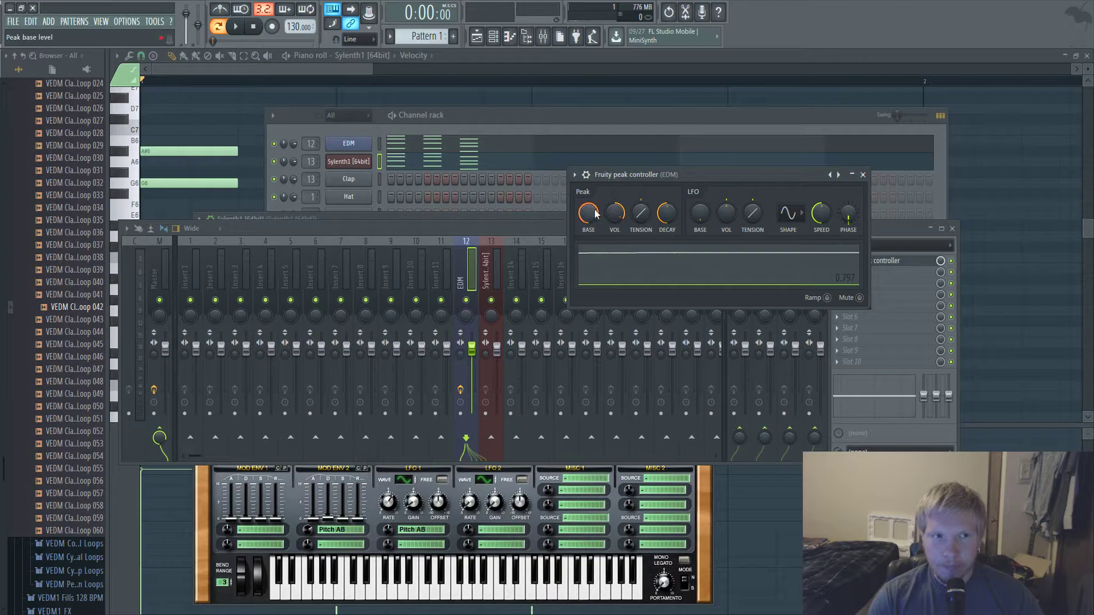
pyautogui.moveTo(594, 210); pyautogui.dragTo(594, 211)
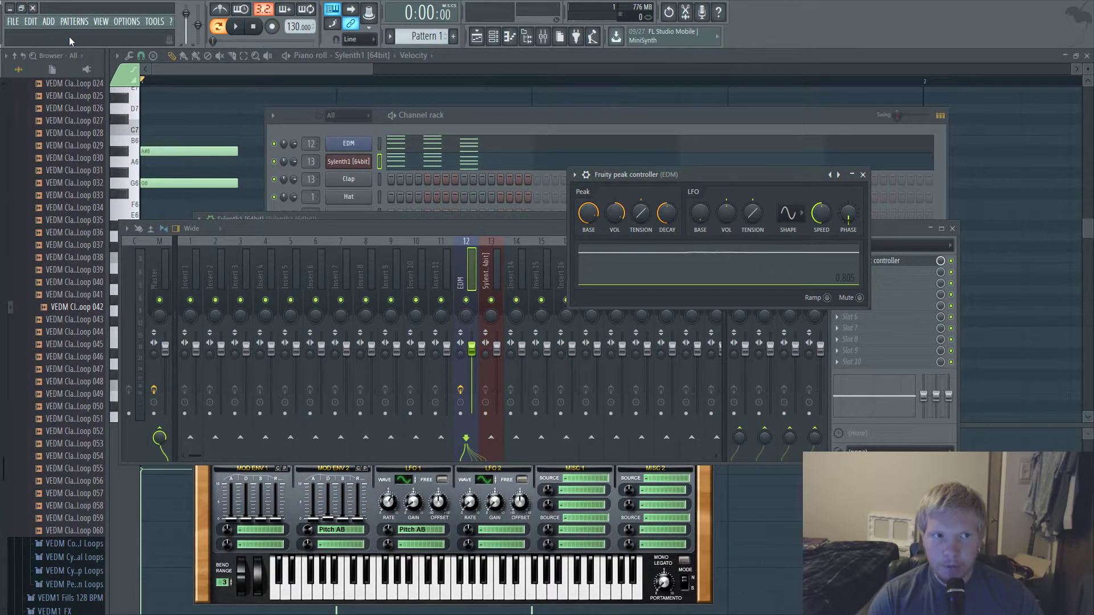
pyautogui.moveTo(577, 221); pyautogui.dragTo(615, 213)
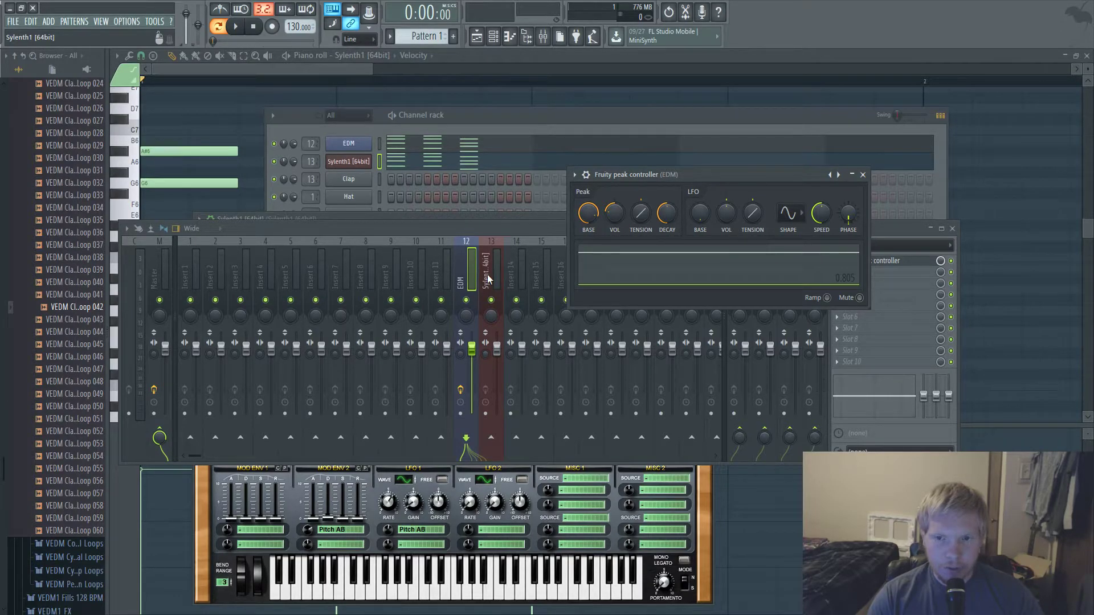
pyautogui.press('space')
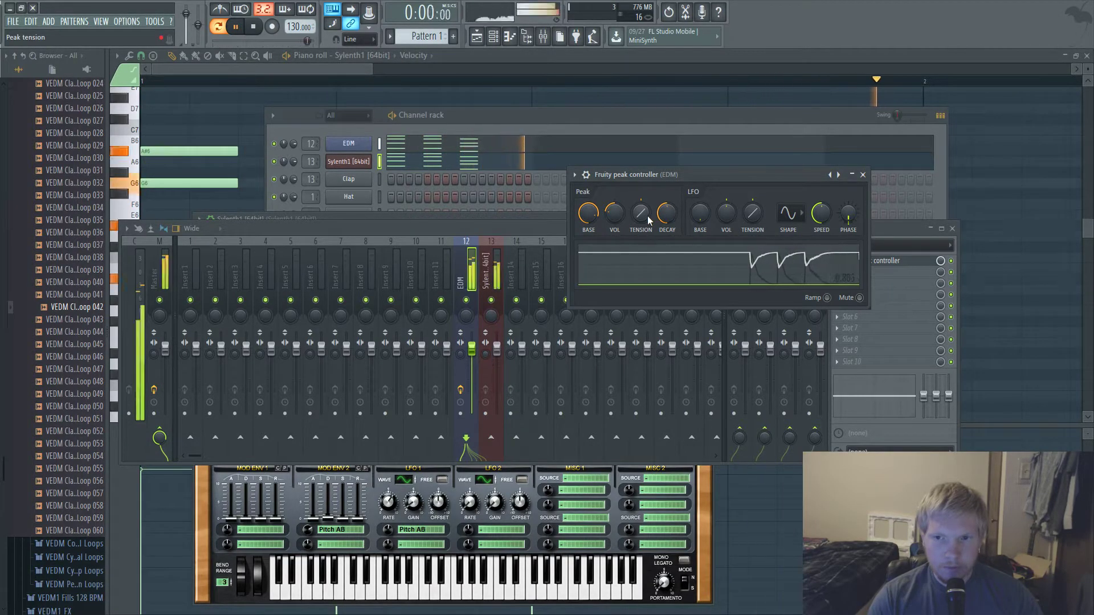
pyautogui.press('space')
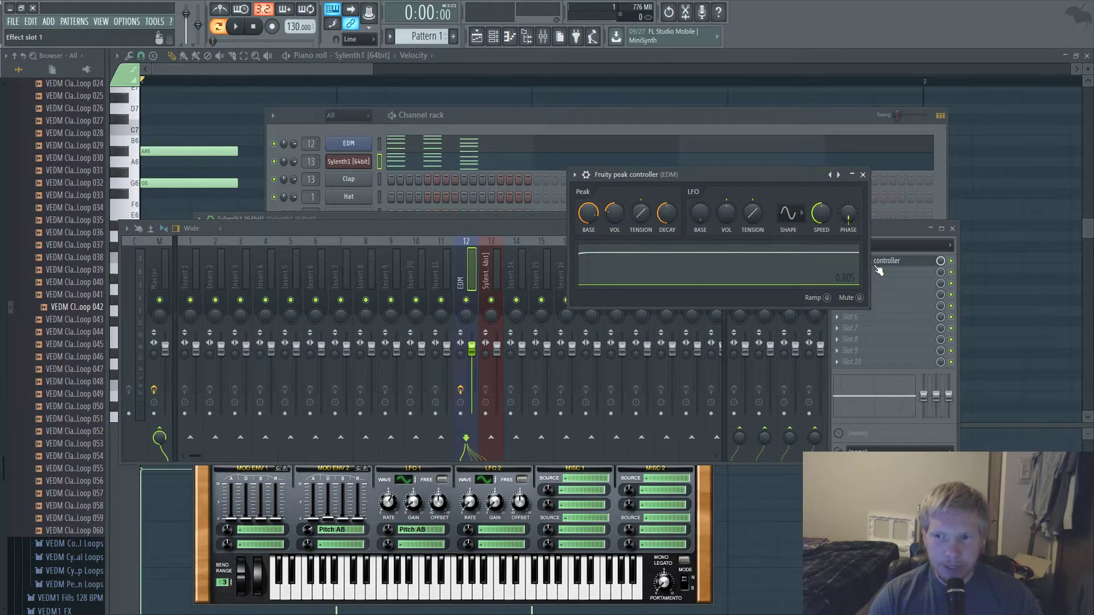
# - Reduce the peak controller's negative peak volume and raise its tension and decay, playing the pattern to judge the ducking
pyautogui.click(953, 262)
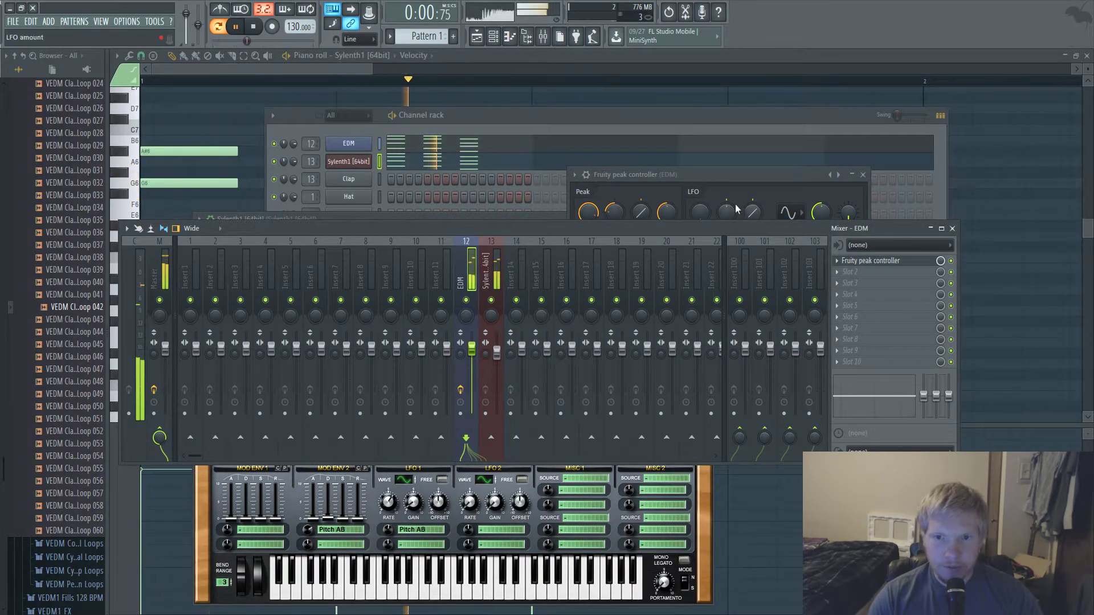
pyautogui.click(617, 210)
pyautogui.moveTo(618, 210)
pyautogui.mouseDown()
pyautogui.moveTo(618, 230)
pyautogui.moveTo(635, 217)
pyautogui.mouseUp()
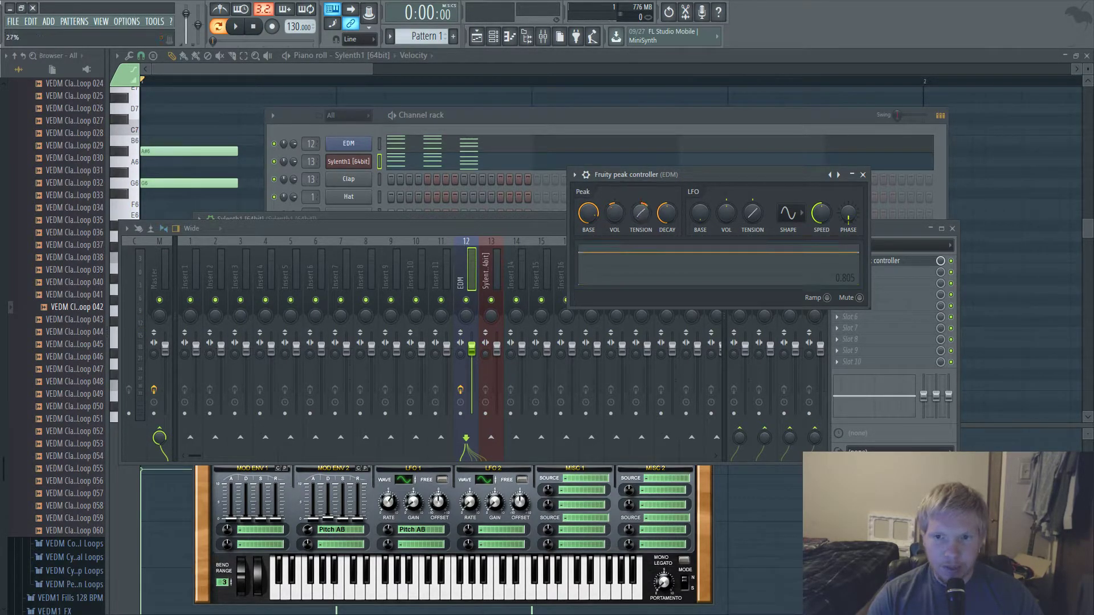
pyautogui.press('space')
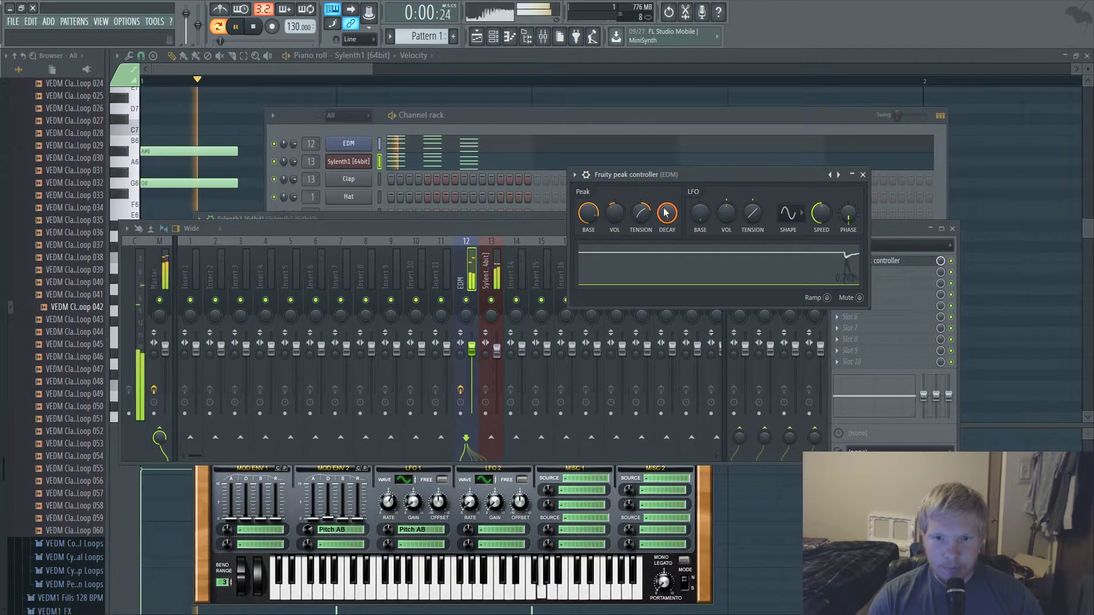
pyautogui.moveTo(615, 213)
pyautogui.mouseDown()
pyautogui.moveTo(615, 229)
pyautogui.moveTo(615, 218)
pyautogui.mouseUp()
pyautogui.press('space')
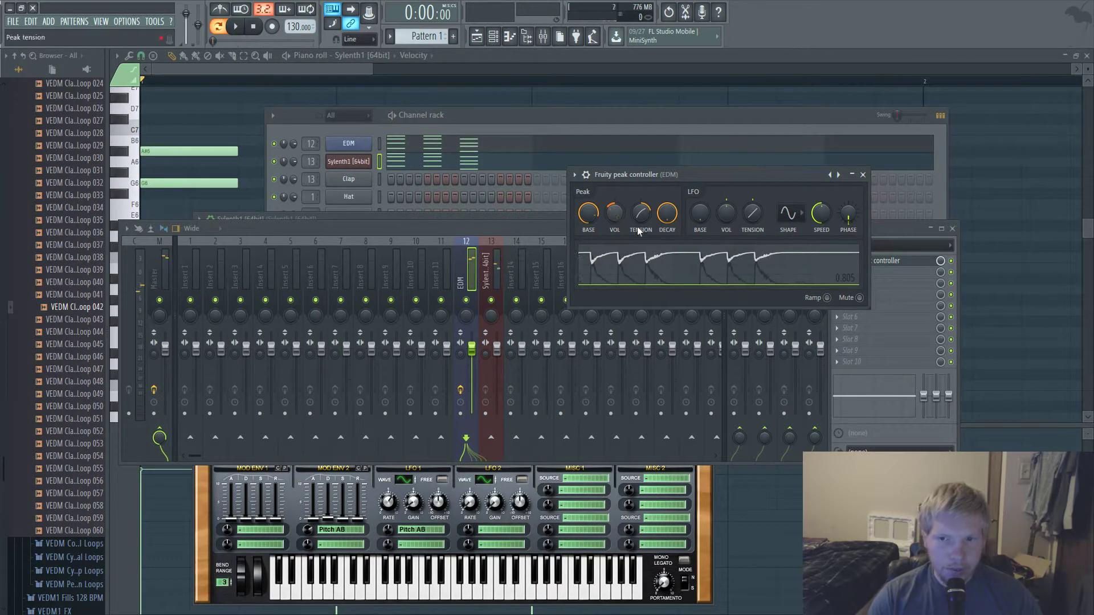
# - Close the peak controller window and compare the chords with the effect bypassed and enabled during playback
pyautogui.click(863, 175)
pyautogui.press('space')
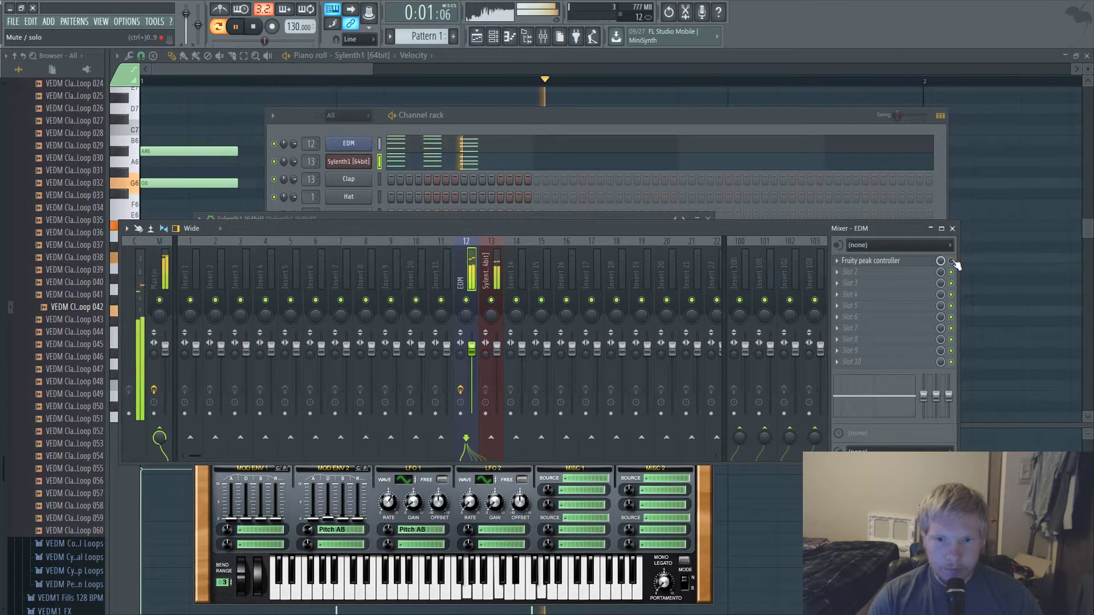
pyautogui.press('space')
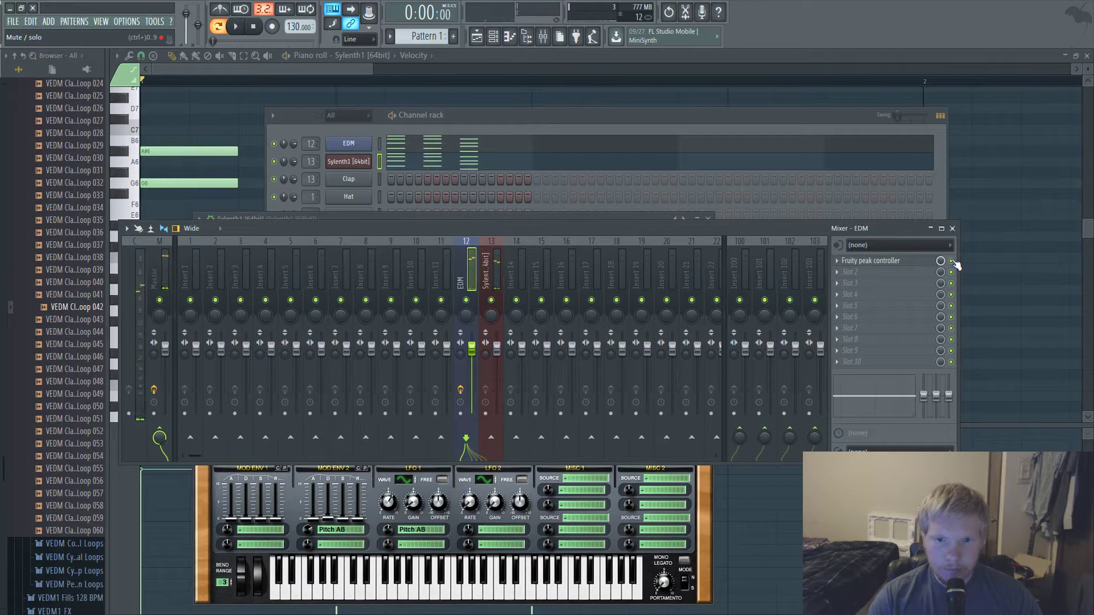
# - Name mixer insert 15 REVERBBUSS and insert 14 DRYBUSS, coloring both orange
pyautogui.click(493, 273)
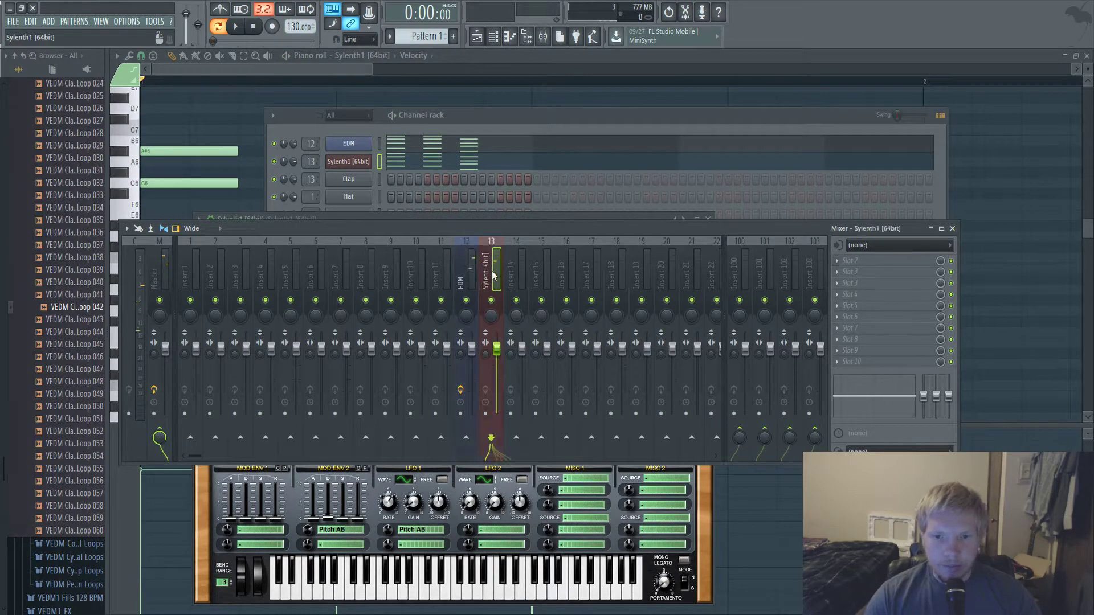
pyautogui.click(532, 276)
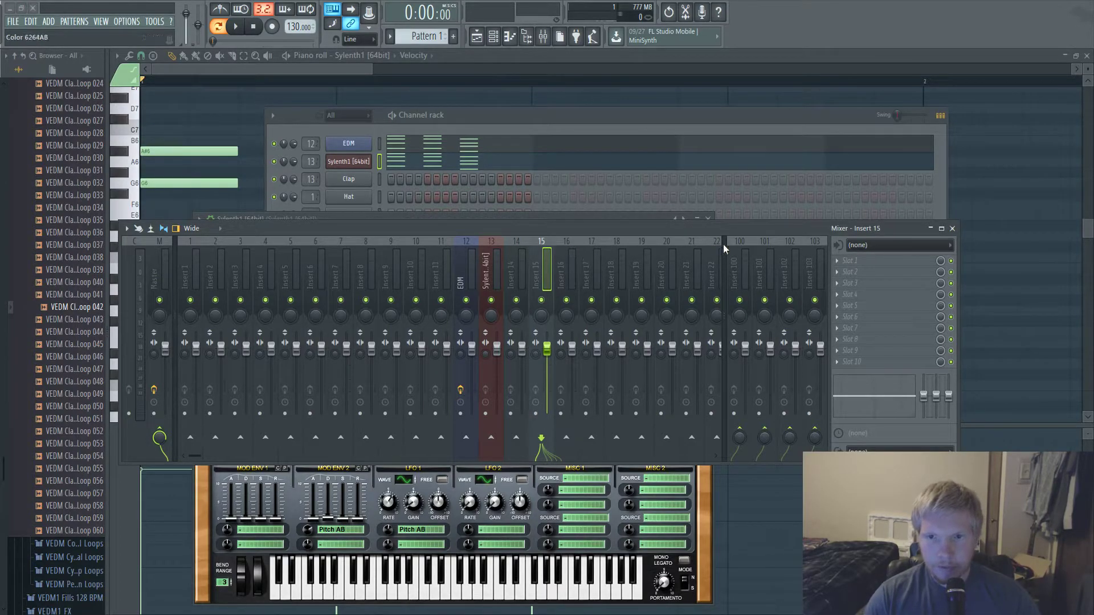
pyautogui.click(740, 238)
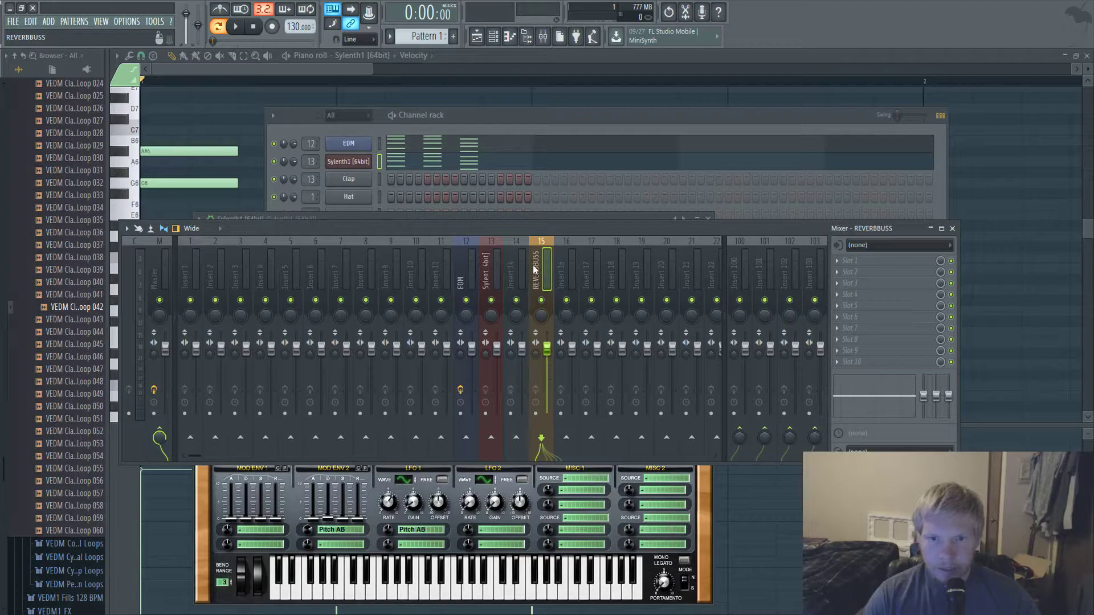
pyautogui.click(511, 263)
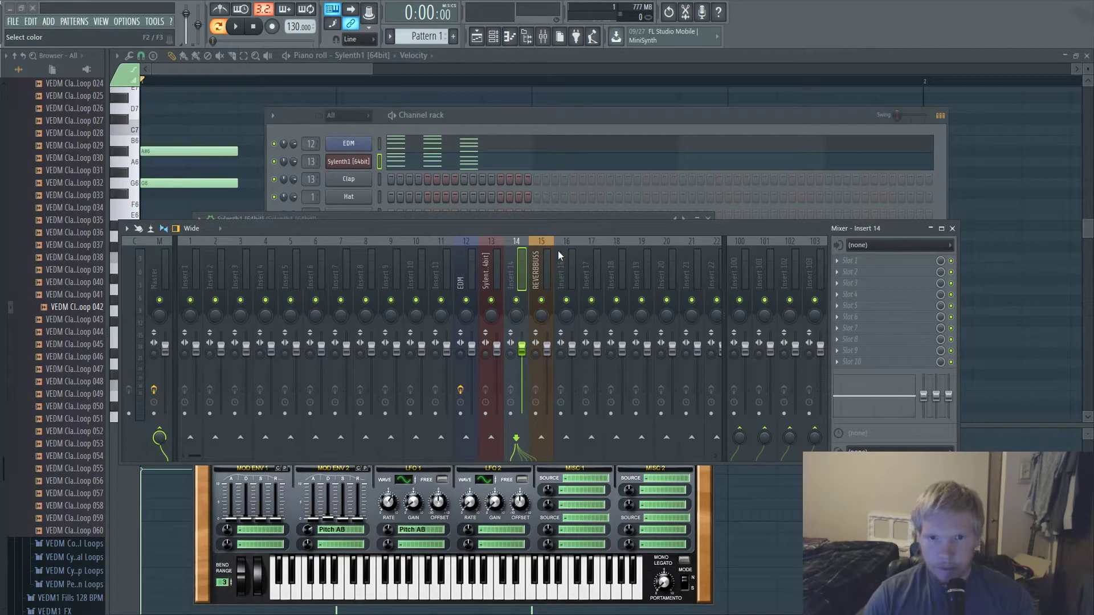
pyautogui.write('DRYBUSS')
pyautogui.press('Return')
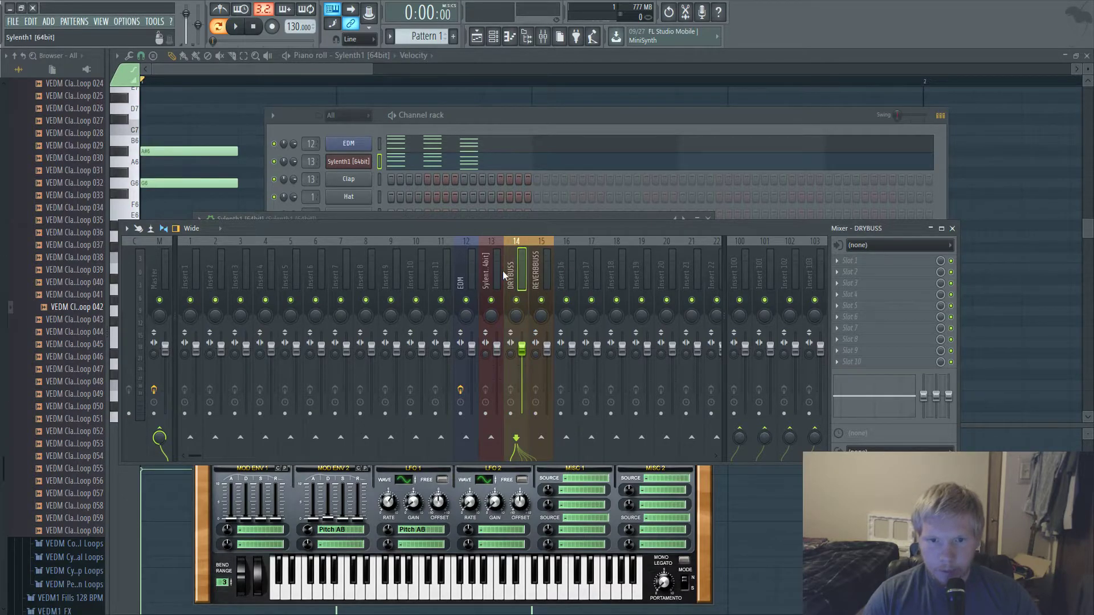
# - Disable the EDM and Sylenth1 mixer tracks' sends to the Master and play the pattern to check the routing
pyautogui.click(484, 268)
pyautogui.click(461, 273)
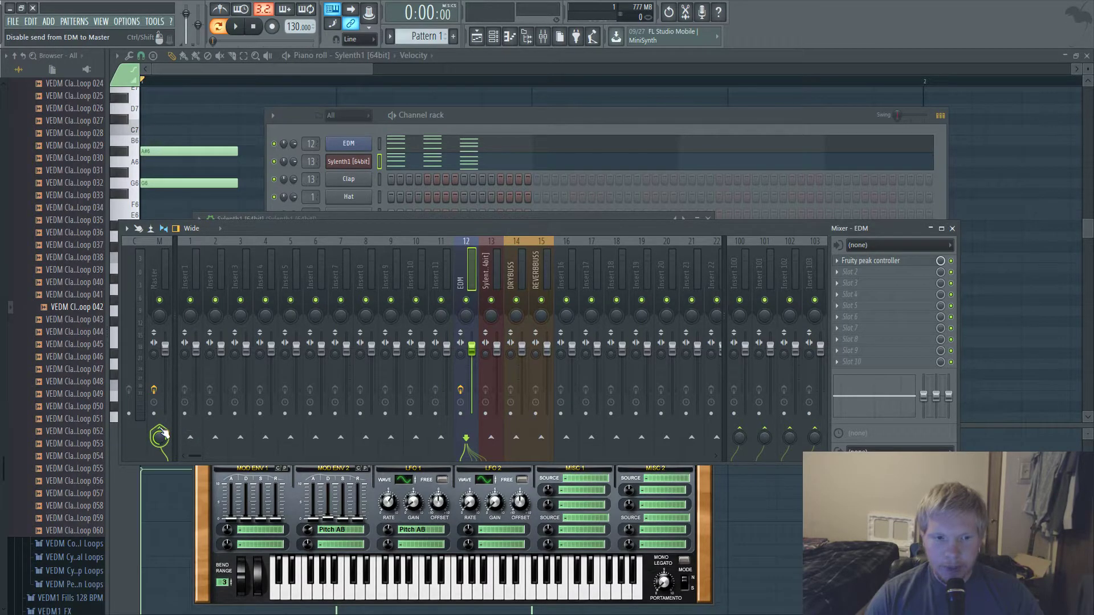
pyautogui.click(483, 275)
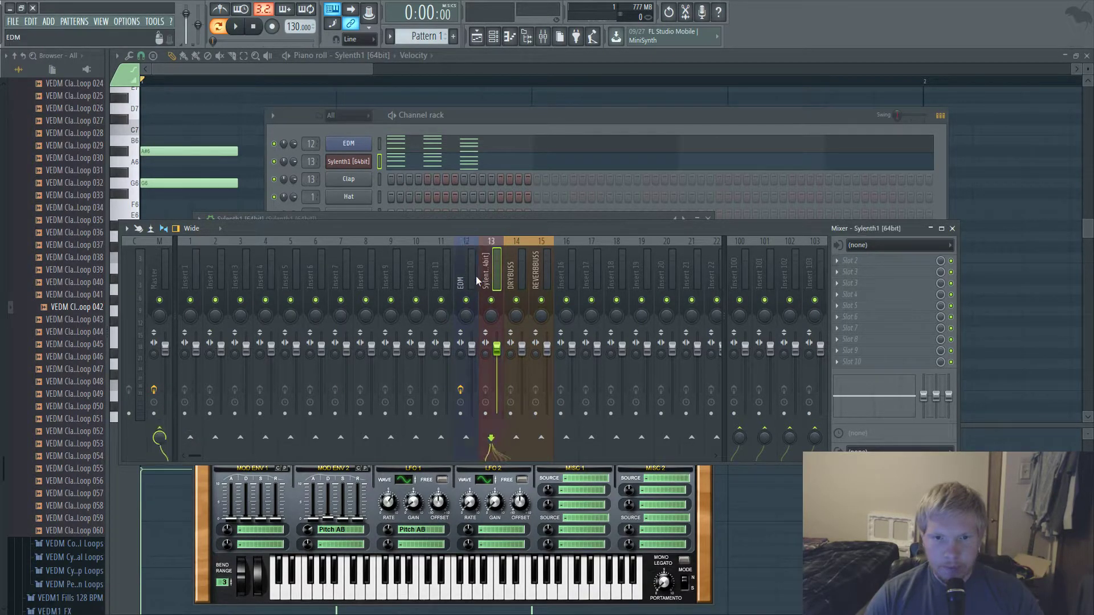
pyautogui.press('space')
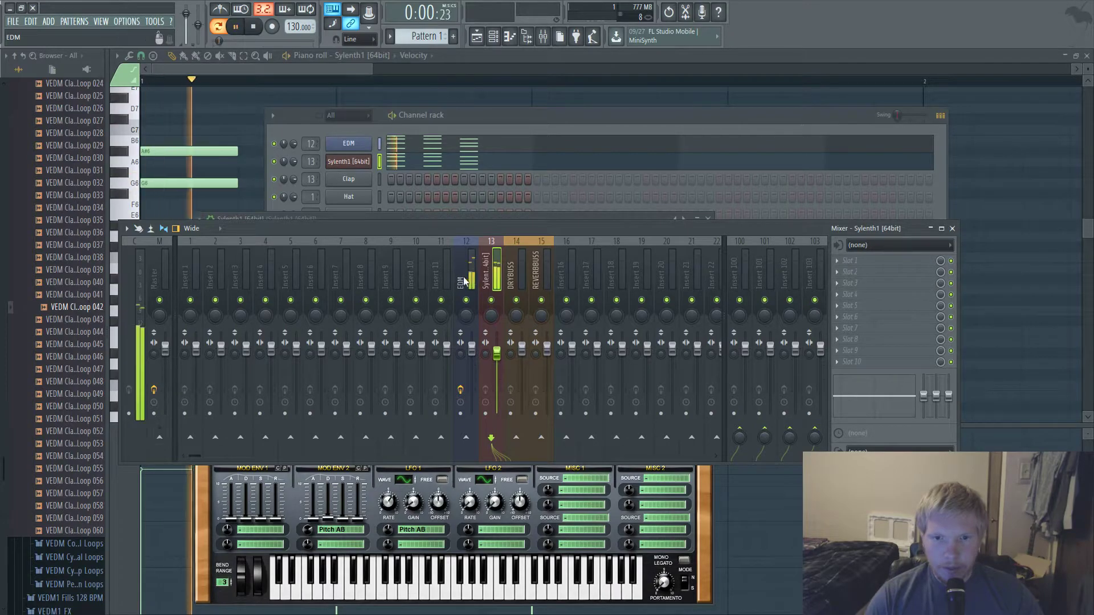
pyautogui.press('space')
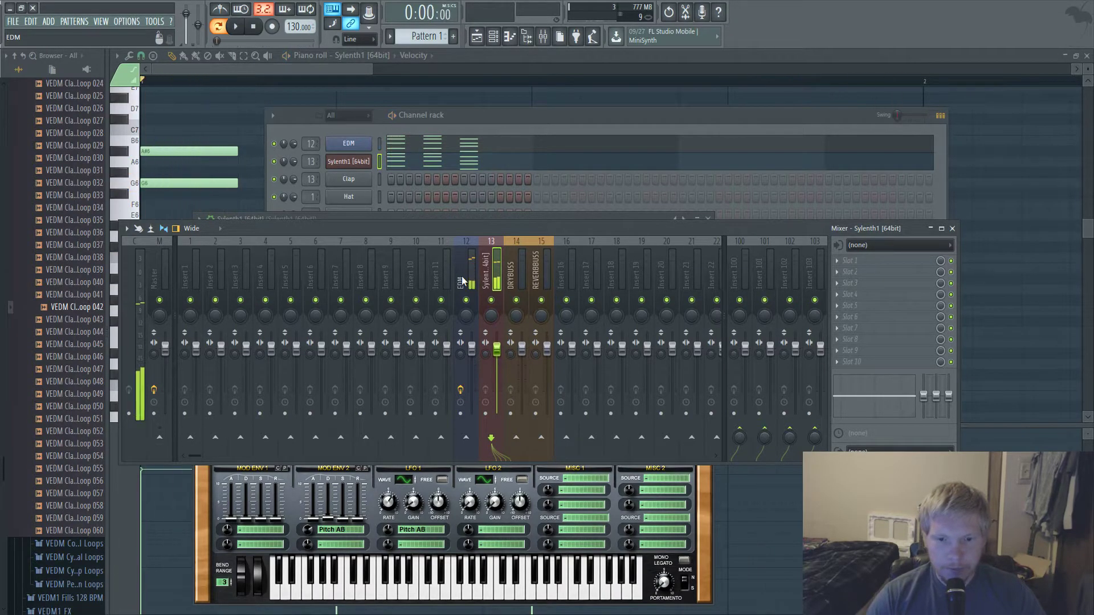
# - Send both the EDM and Sylenth1 mixer tracks to DRYBUSS and REVERBBUSS
pyautogui.click(463, 279)
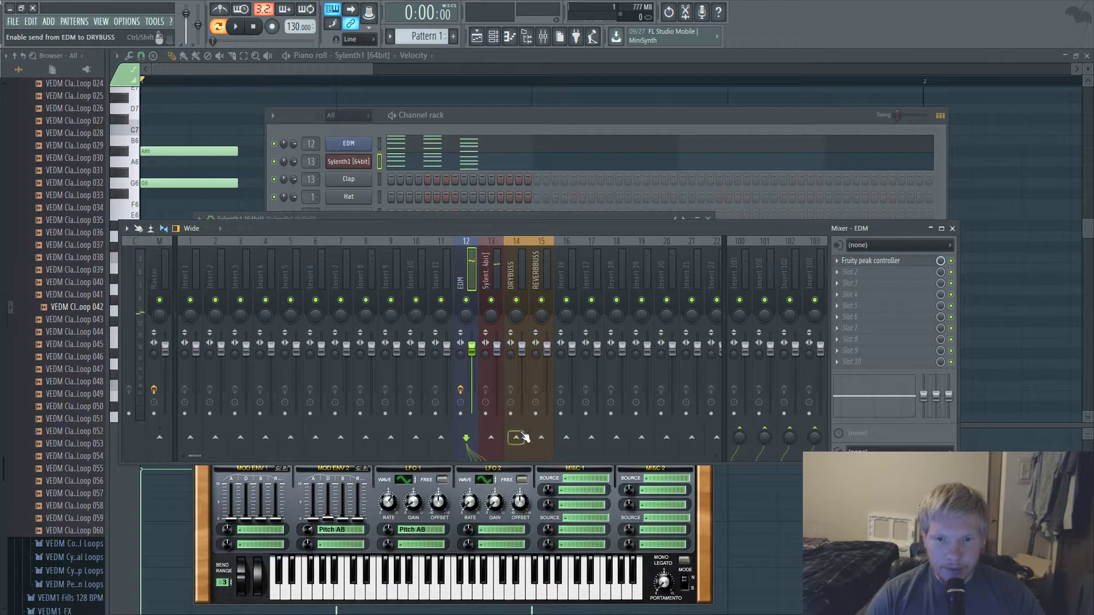
pyautogui.click(518, 438)
pyautogui.click(541, 438)
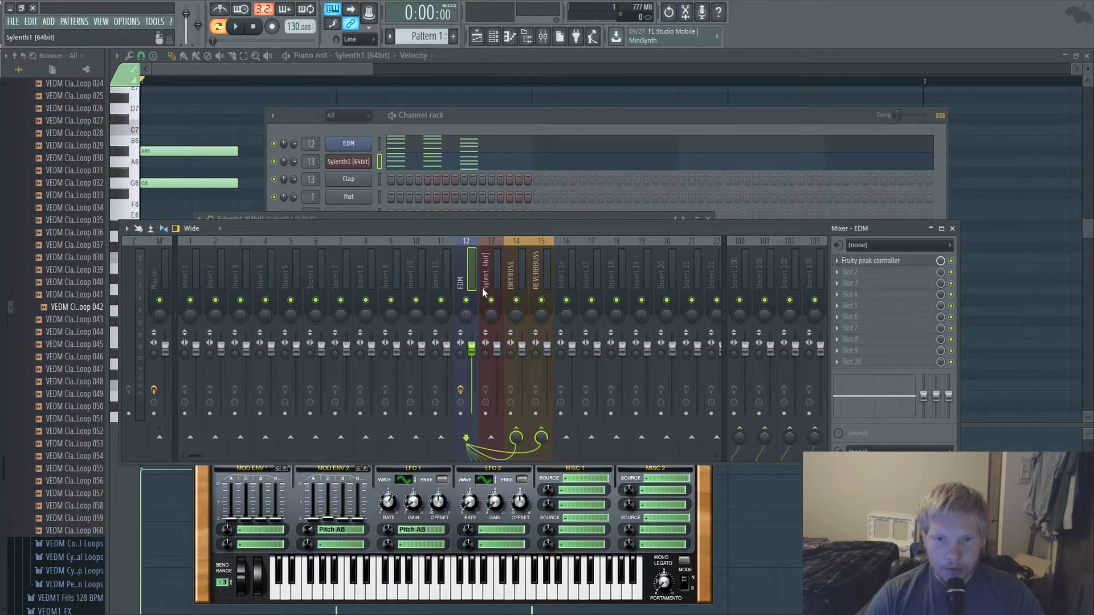
pyautogui.click(485, 290)
pyautogui.click(517, 437)
pyautogui.click(542, 438)
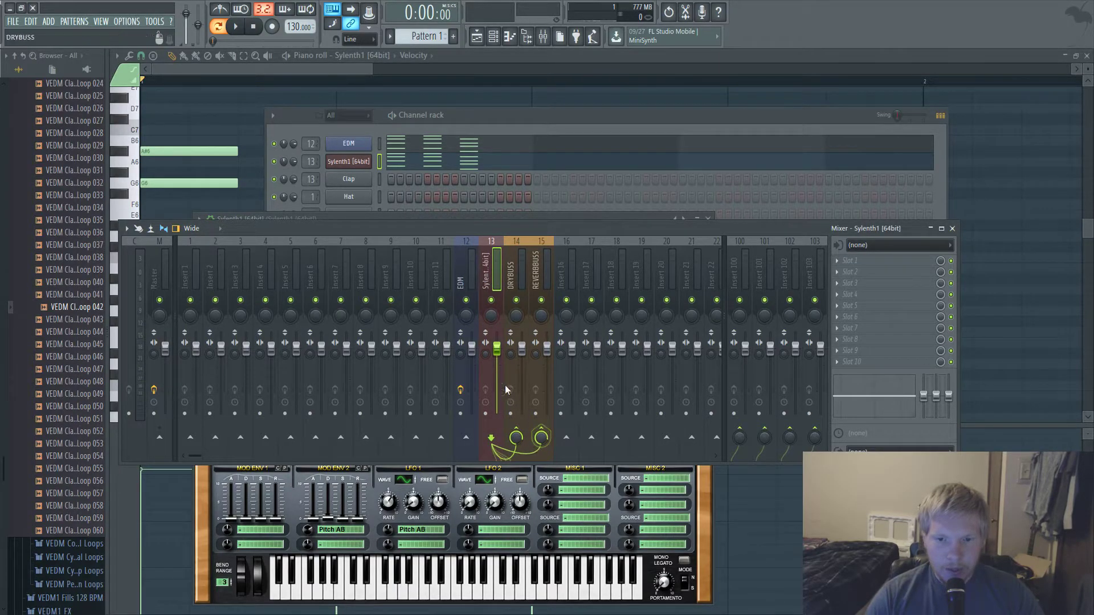
# - Check the routing of the EDM, DRYBUSS and REVERBBUSS tracks and play the pattern through both buses
pyautogui.click(463, 265)
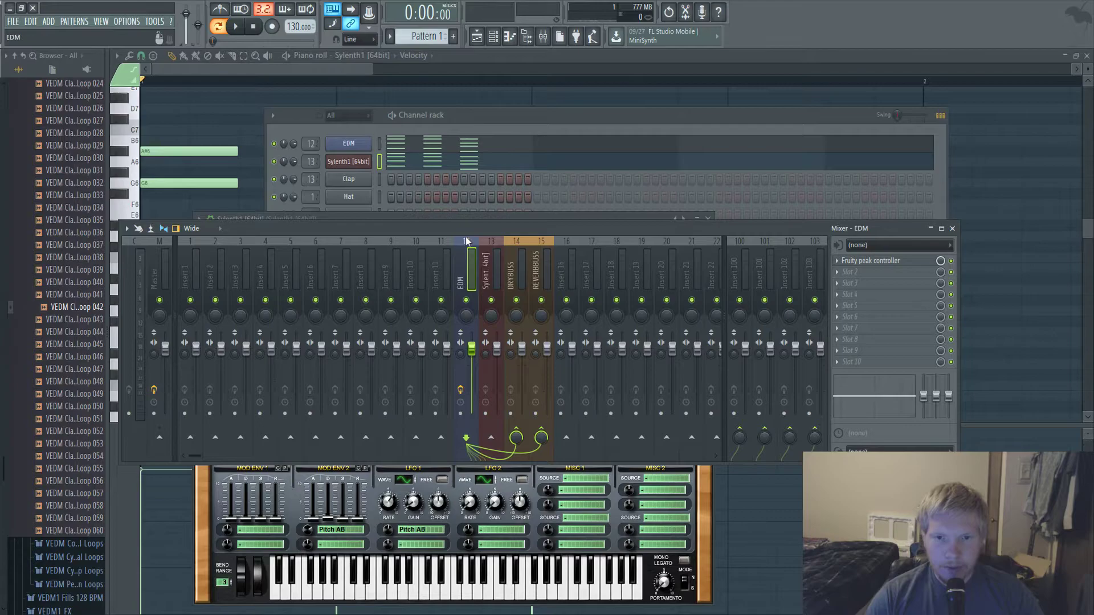
pyautogui.click(510, 269)
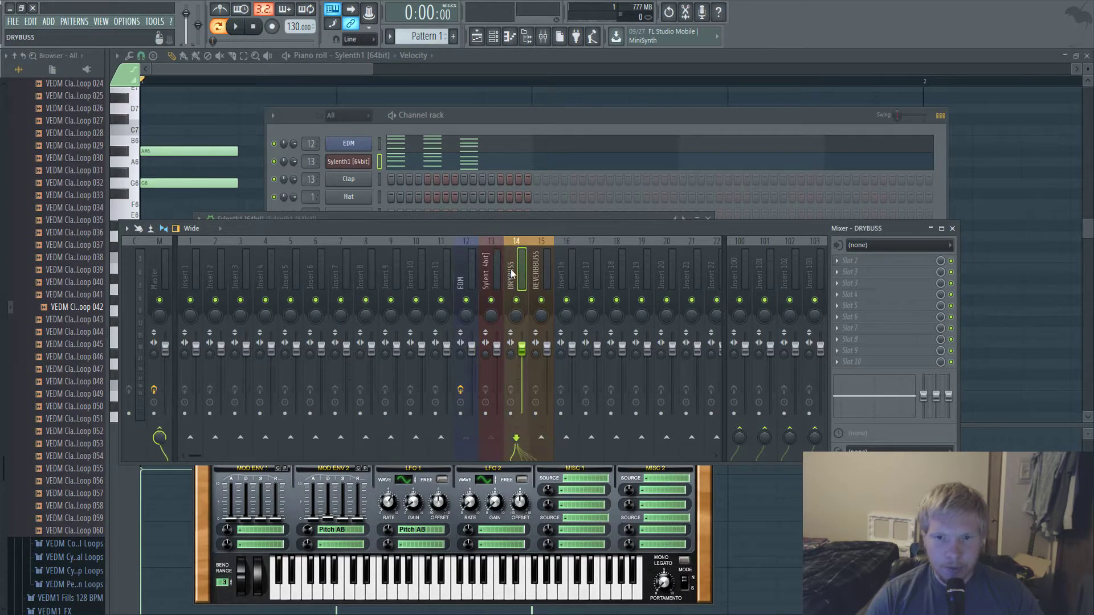
pyautogui.click(532, 271)
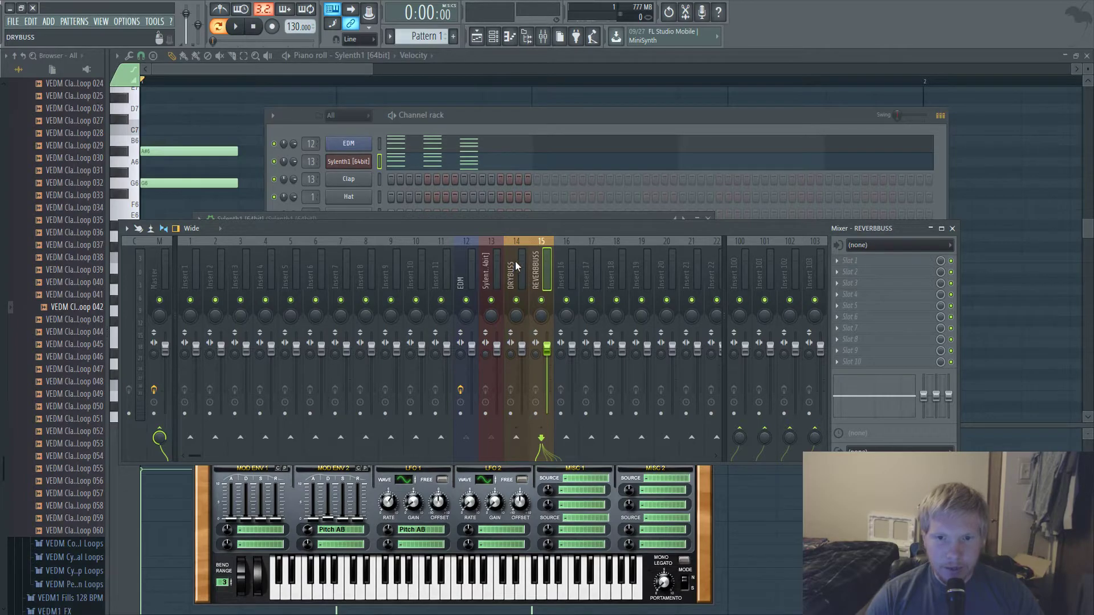
pyautogui.press('space')
pyautogui.press('space')
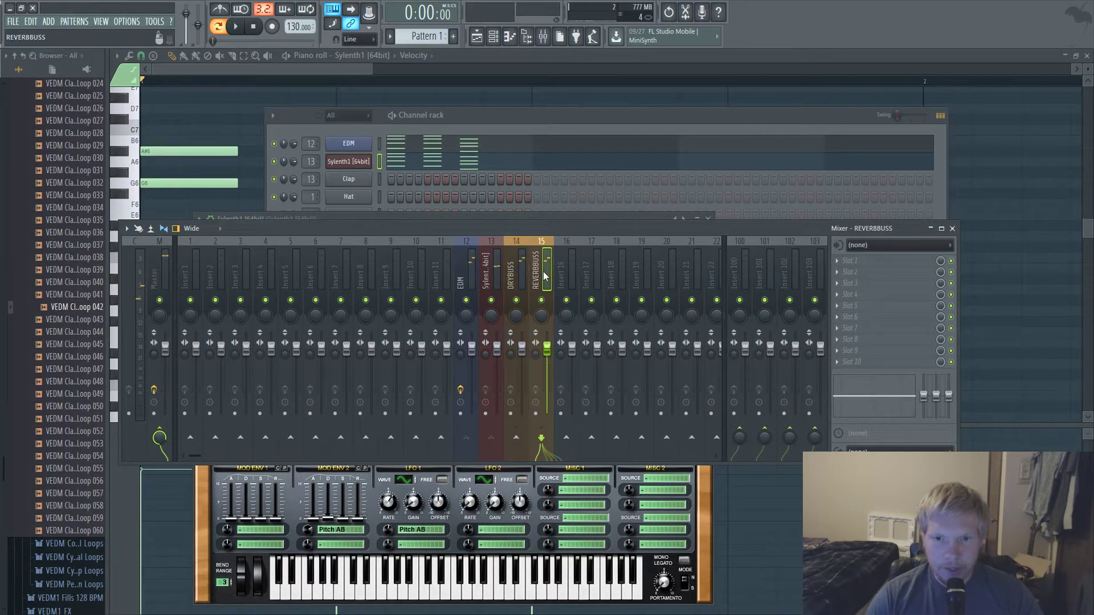
# - Route DRYBUSS and REVERBBUSS exclusively to mixer insert 16 instead of the Master
pyautogui.click(519, 271)
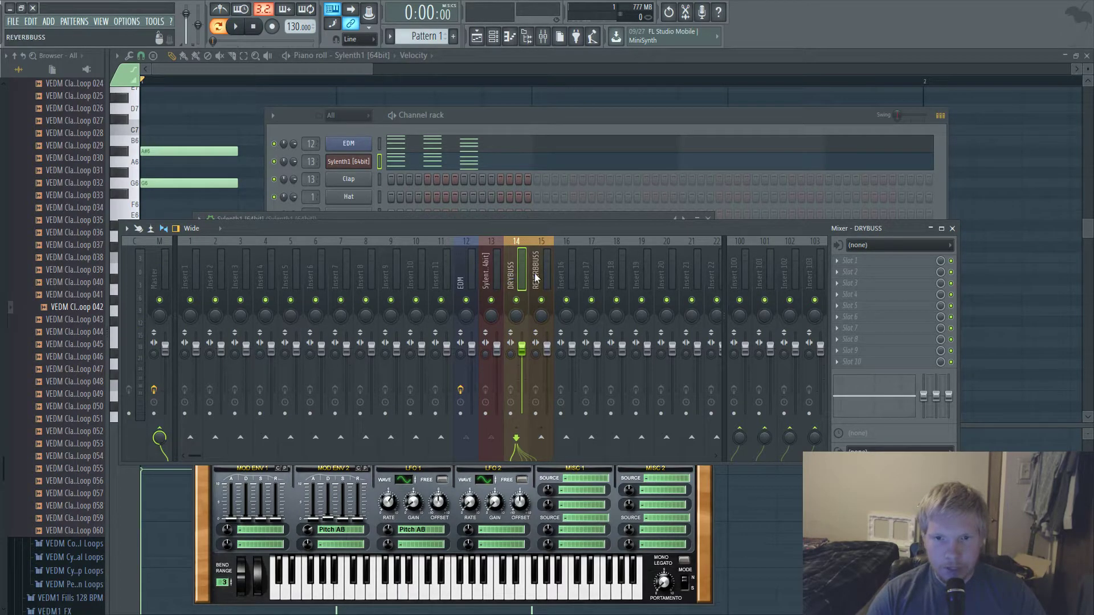
pyautogui.click(581, 452)
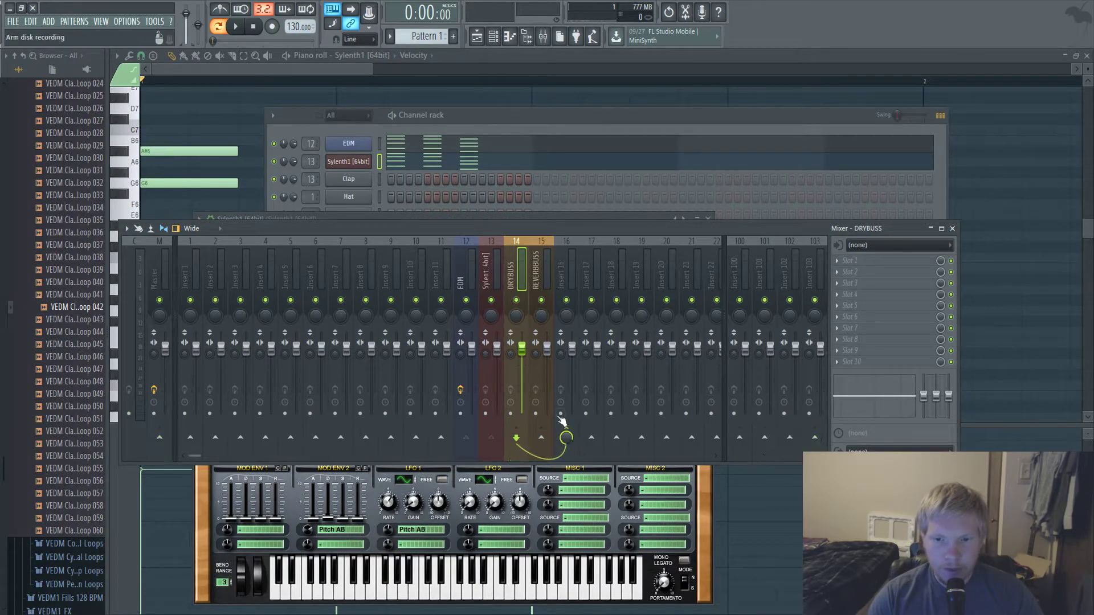
pyautogui.click(534, 277)
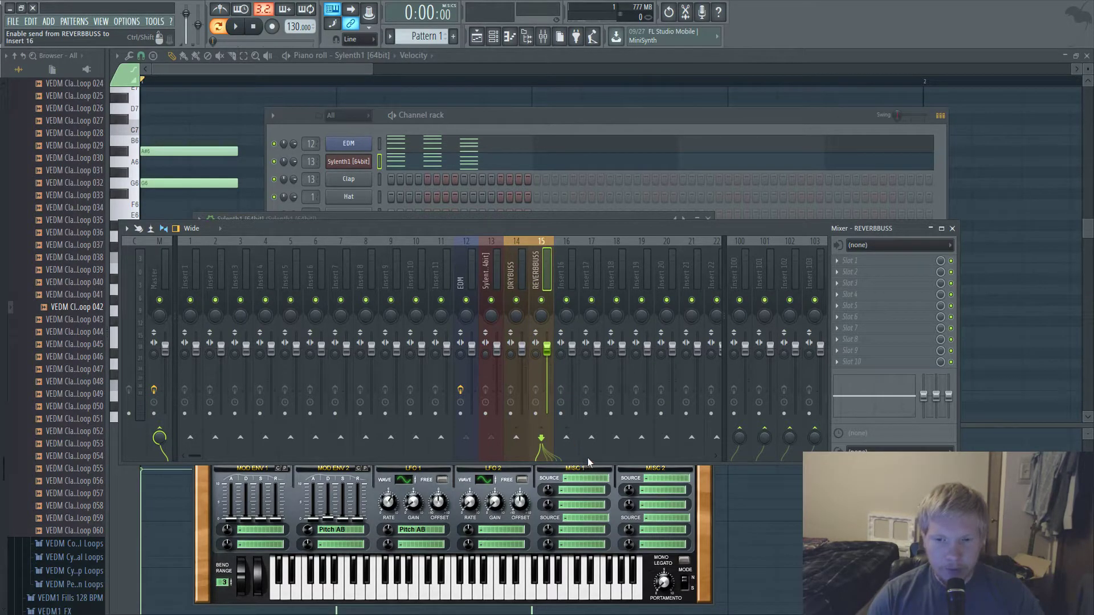
pyautogui.click(587, 457)
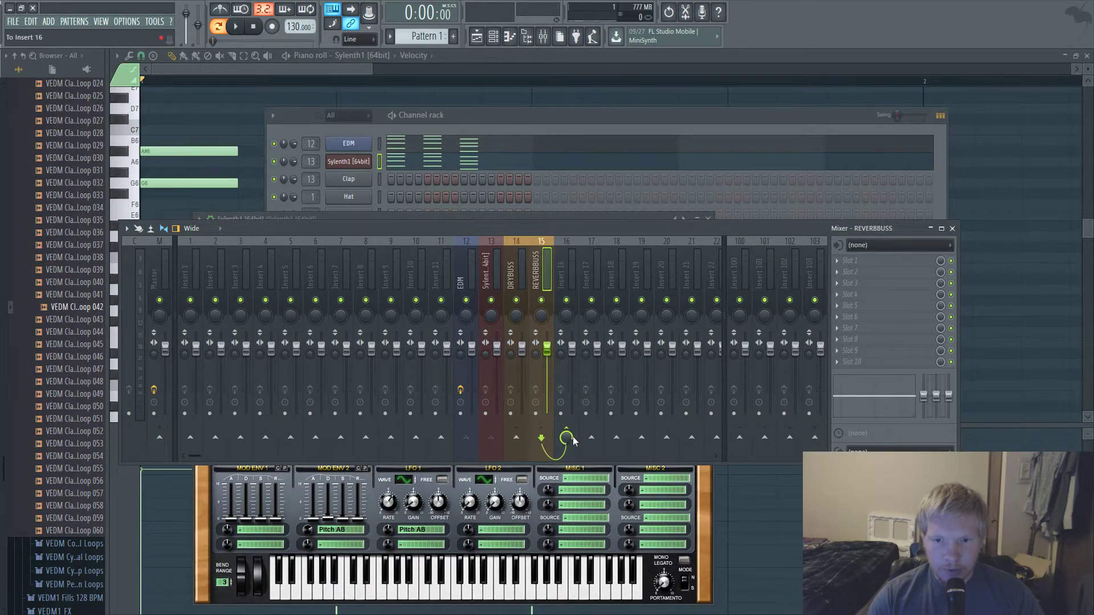
# - Color mixer insert 16 red and review the bus sends of the EDM and Sylenth1 tracks
pyautogui.click(566, 275)
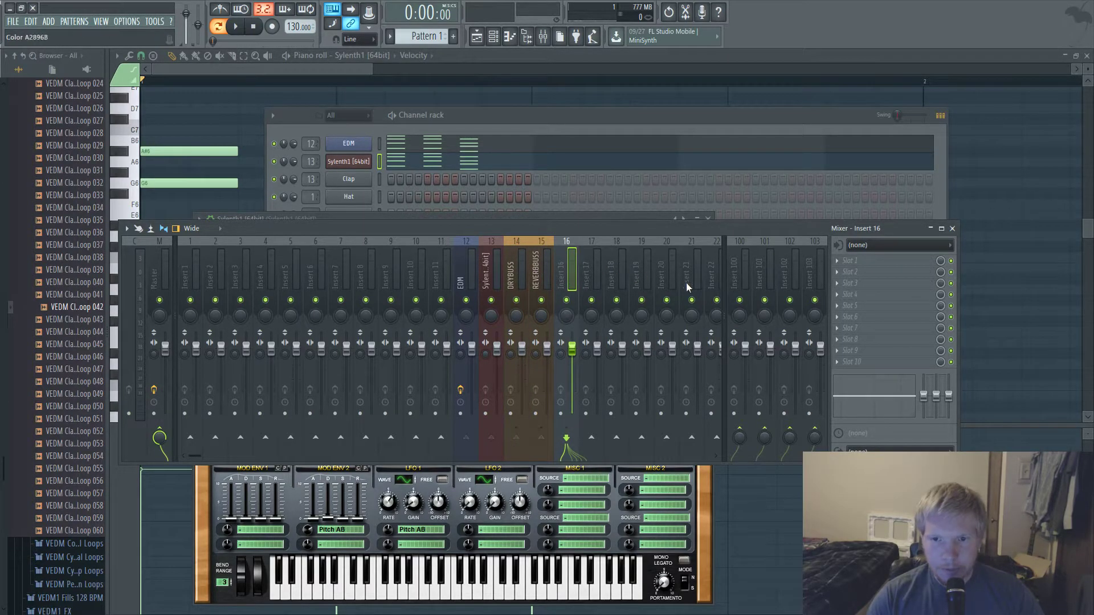
pyautogui.press('Return')
pyautogui.press('Return')
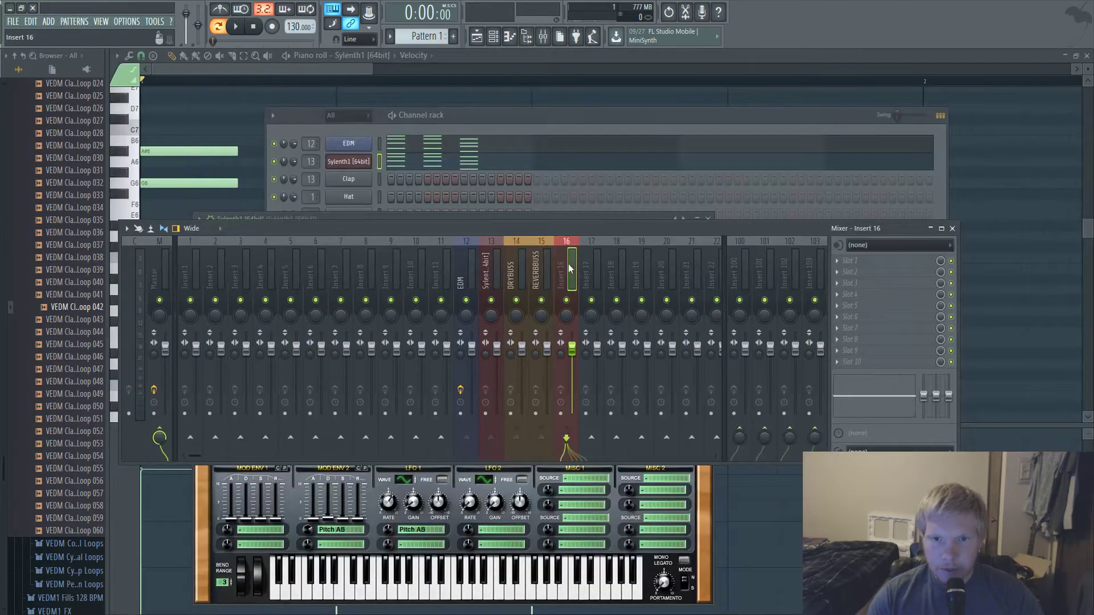
pyautogui.click(459, 271)
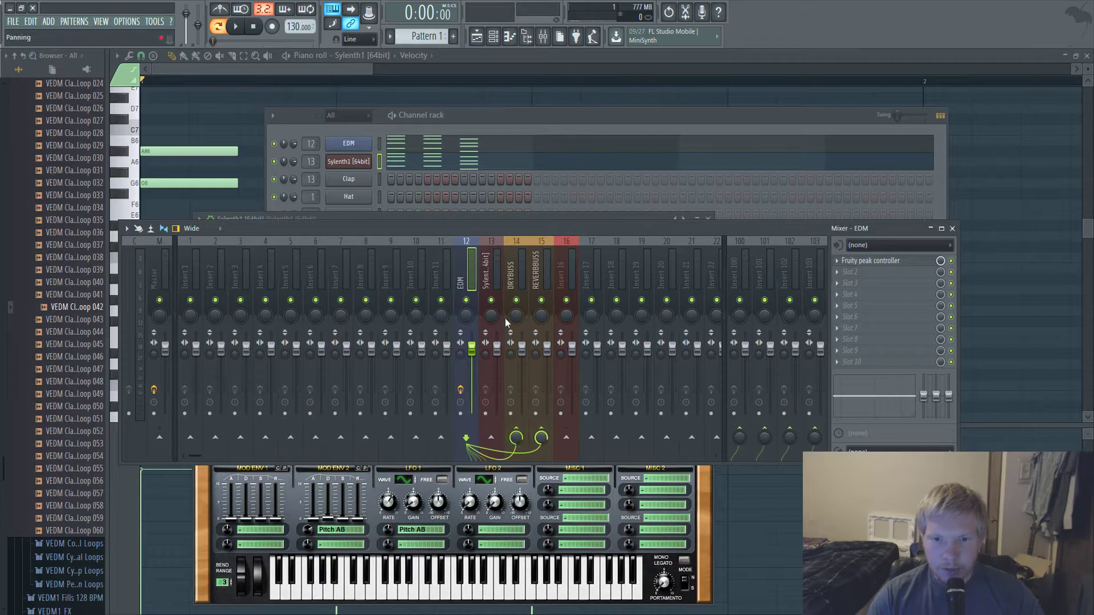
pyautogui.click(486, 285)
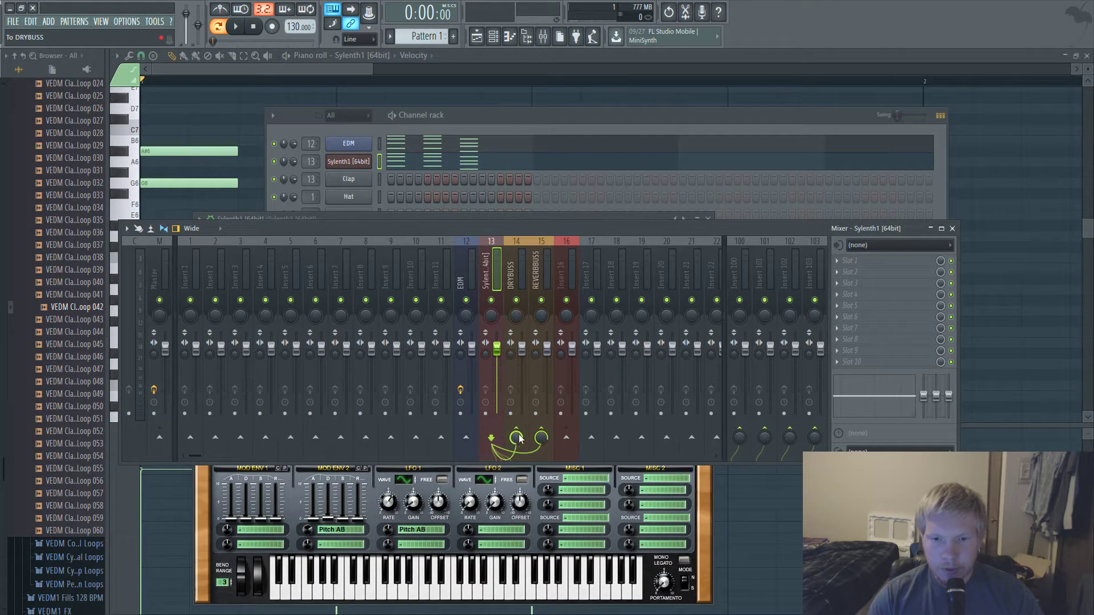
# - Check the output routing of REVERBBUSS, mixer insert 16, DRYBUSS and the EDM track
pyautogui.click(539, 276)
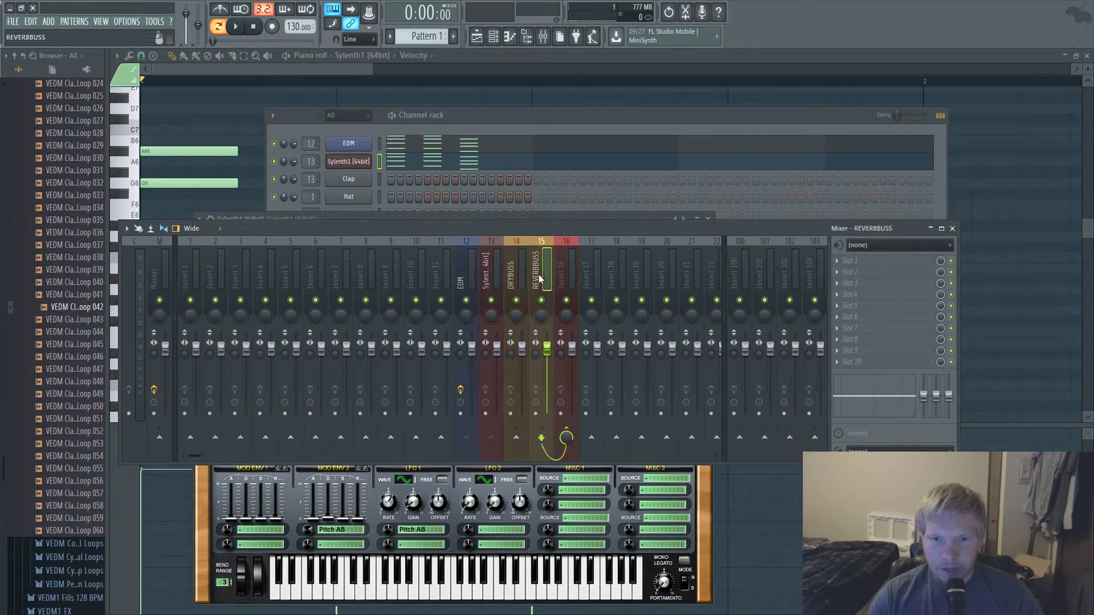
pyautogui.click(563, 277)
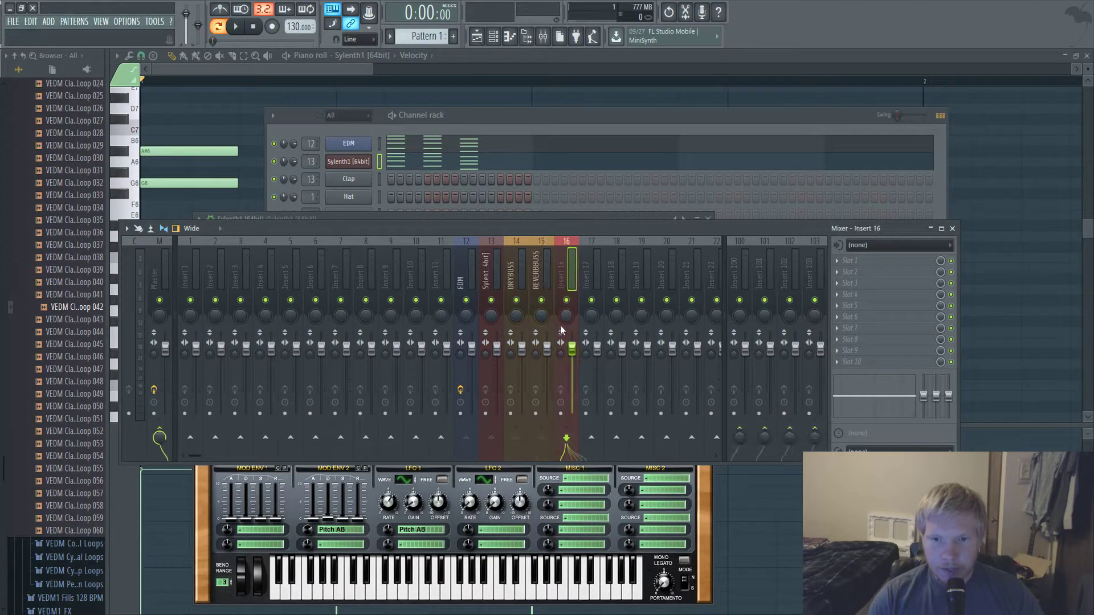
pyautogui.click(531, 266)
pyautogui.click(512, 277)
pyautogui.click(473, 275)
# - Add Fruity Reeverb 2 to the REVERBBUSS track and turn its dry level all the way down
pyautogui.click(532, 265)
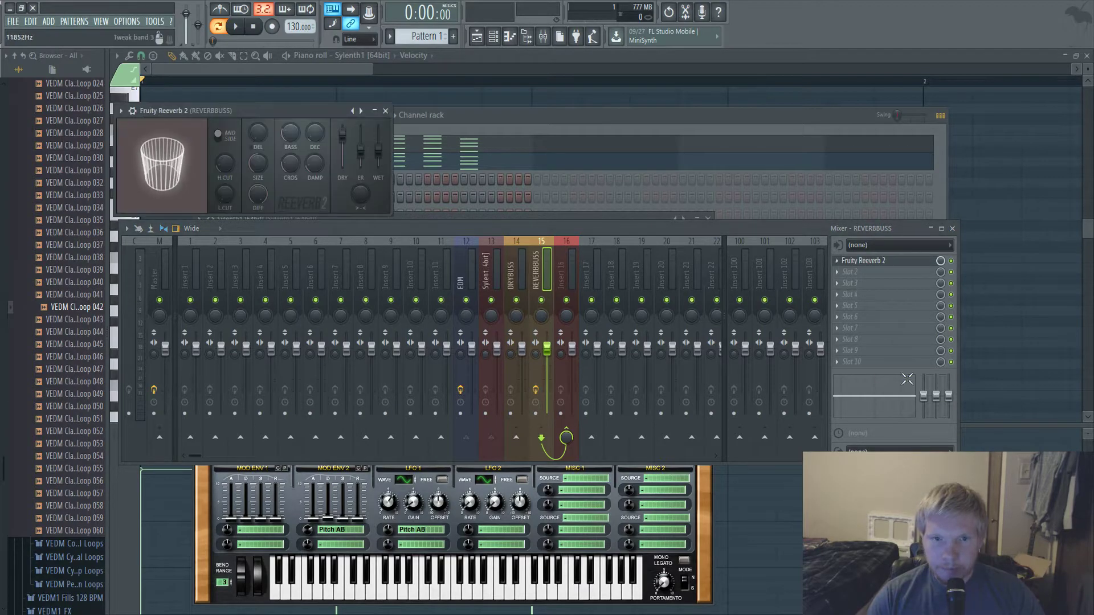
pyautogui.moveTo(345, 136); pyautogui.dragTo(343, 165)
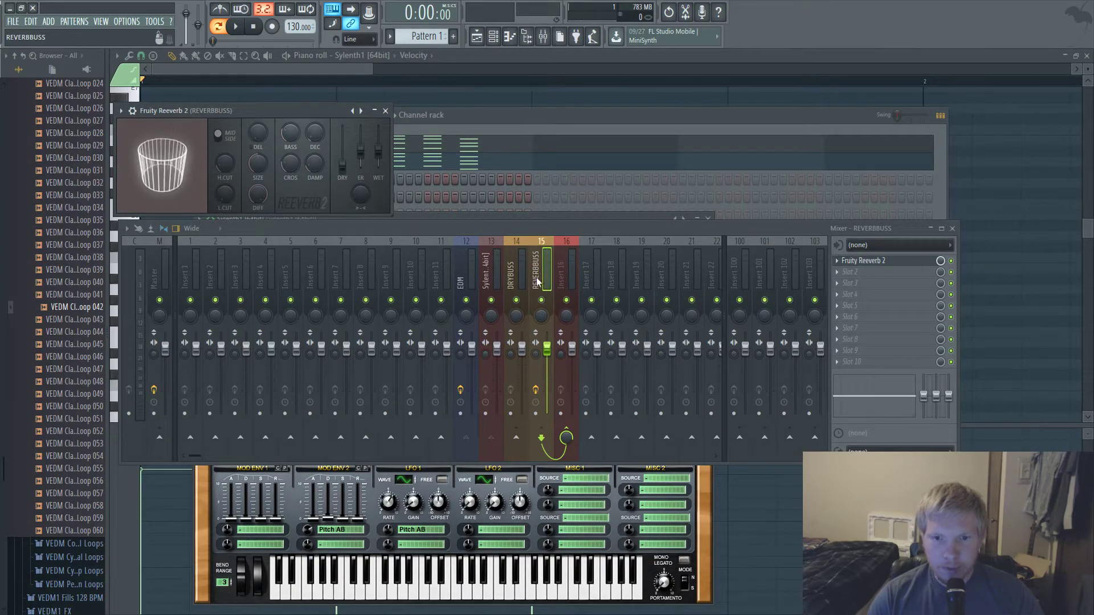
pyautogui.click(481, 265)
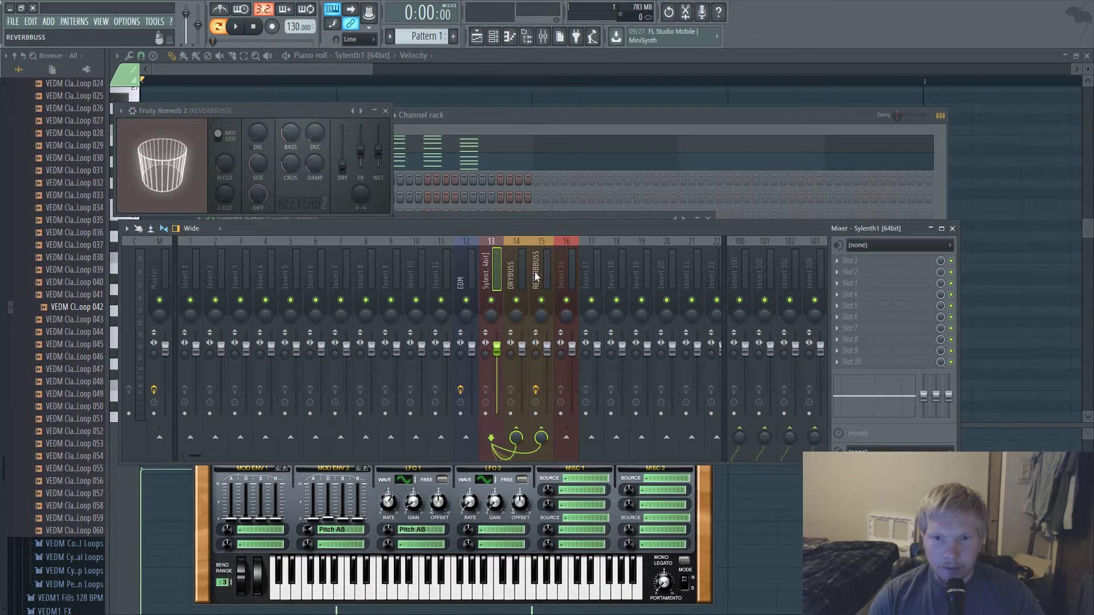
# - Raise the wet level of the REVERBBUSS reverb and play the pattern to judge it
pyautogui.moveTo(380, 149); pyautogui.dragTo(380, 135)
pyautogui.press('space')
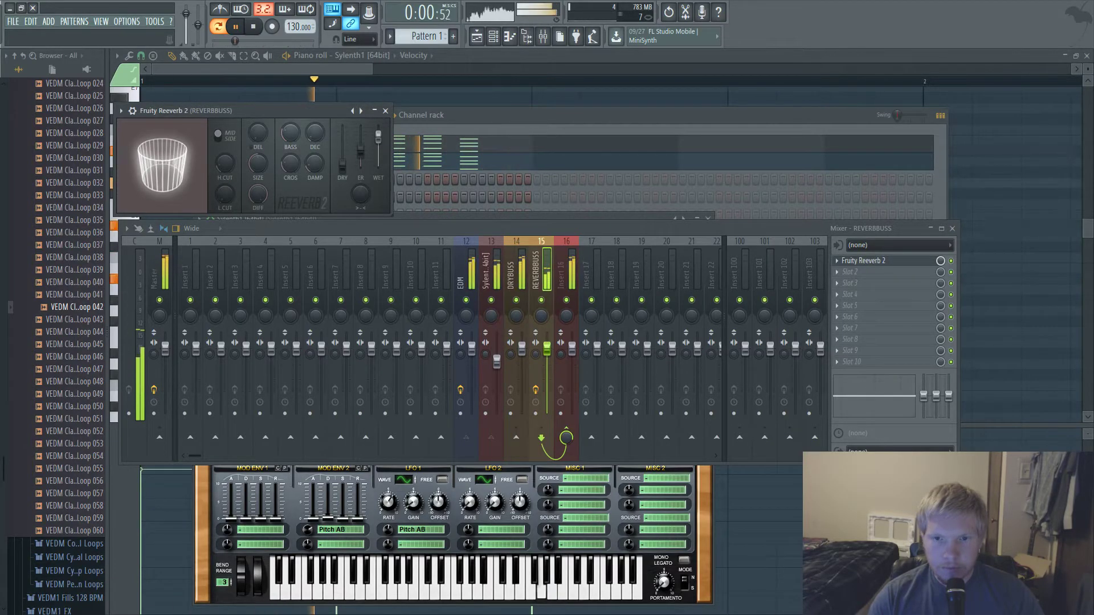
pyautogui.moveTo(379, 136)
pyautogui.mouseDown()
pyautogui.moveTo(379, 161)
pyautogui.moveTo(378, 135)
pyautogui.mouseUp()
pyautogui.press('space')
# - Review the Sylenth1 and EDM tracks' sends into REVERBBUSS
pyautogui.click(490, 268)
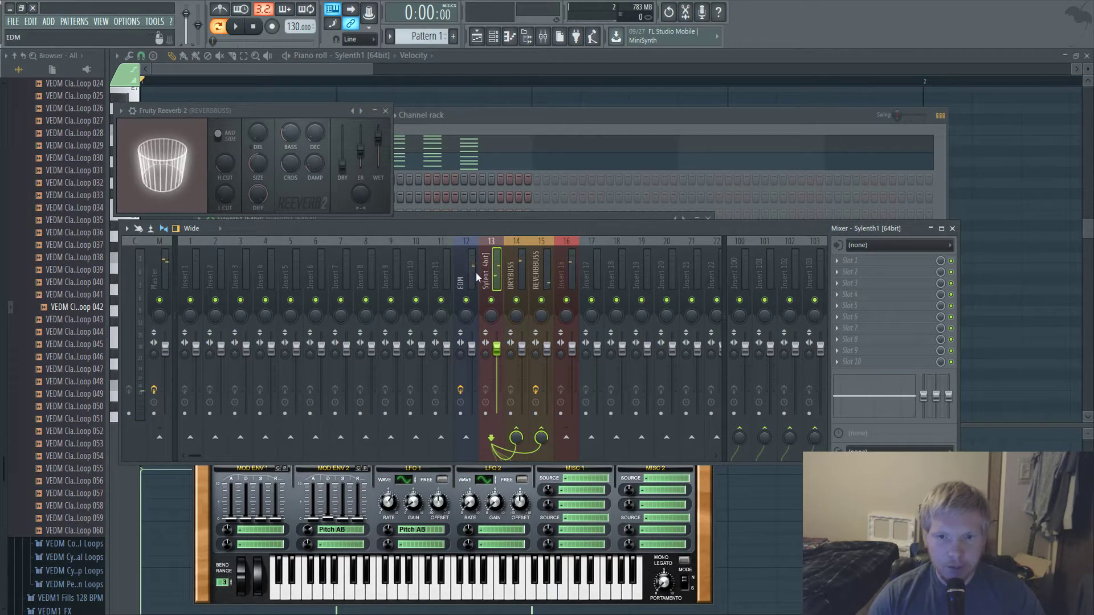
pyautogui.click(460, 272)
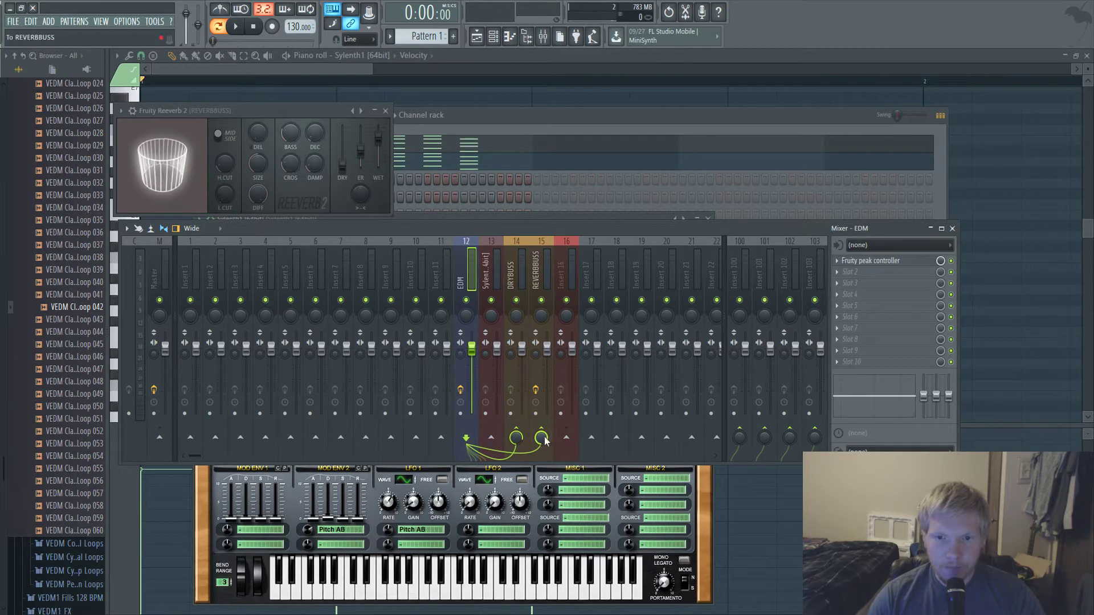
pyautogui.moveTo(542, 438)
pyautogui.mouseDown()
pyautogui.moveTo(542, 467)
pyautogui.moveTo(541, 441)
pyautogui.mouseUp()
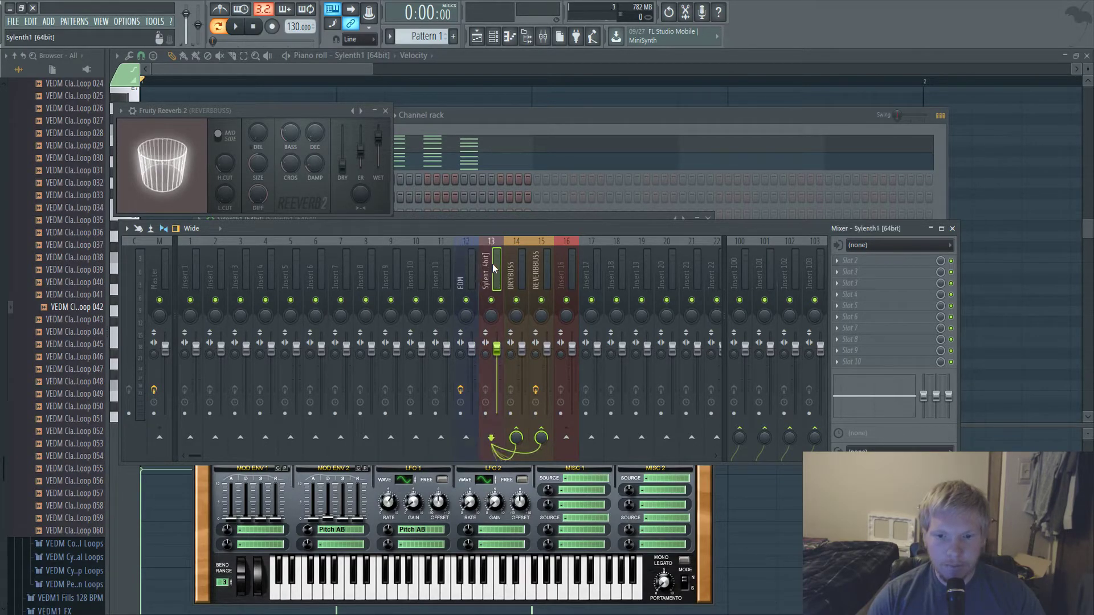
pyautogui.click(531, 278)
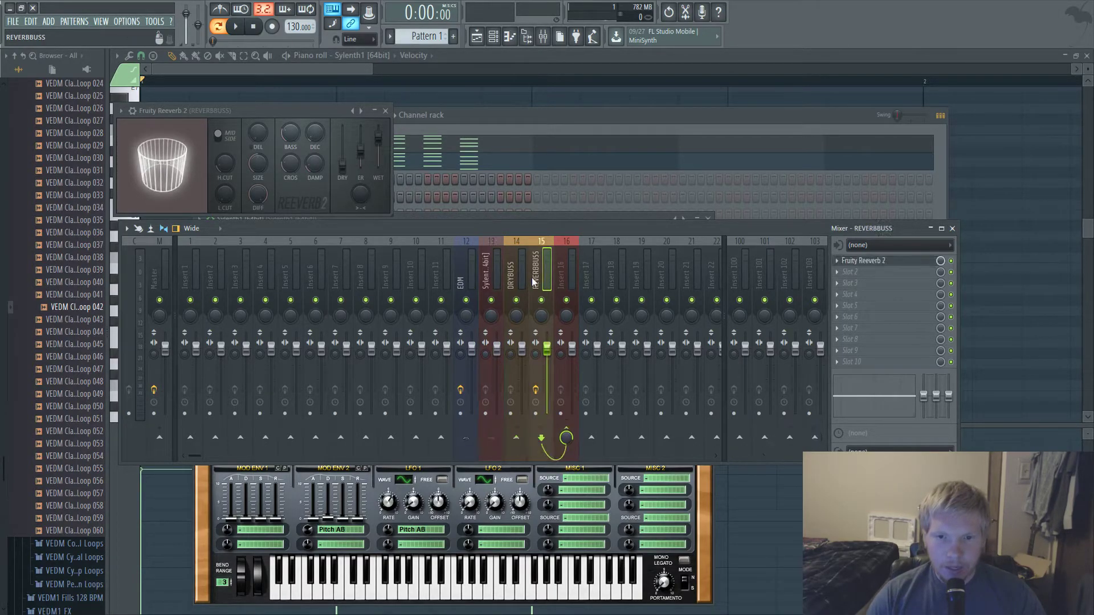
# - Add a second Fruity peak controller in slot 3 of the EDM mixer track and unmute its output
pyautogui.click(469, 264)
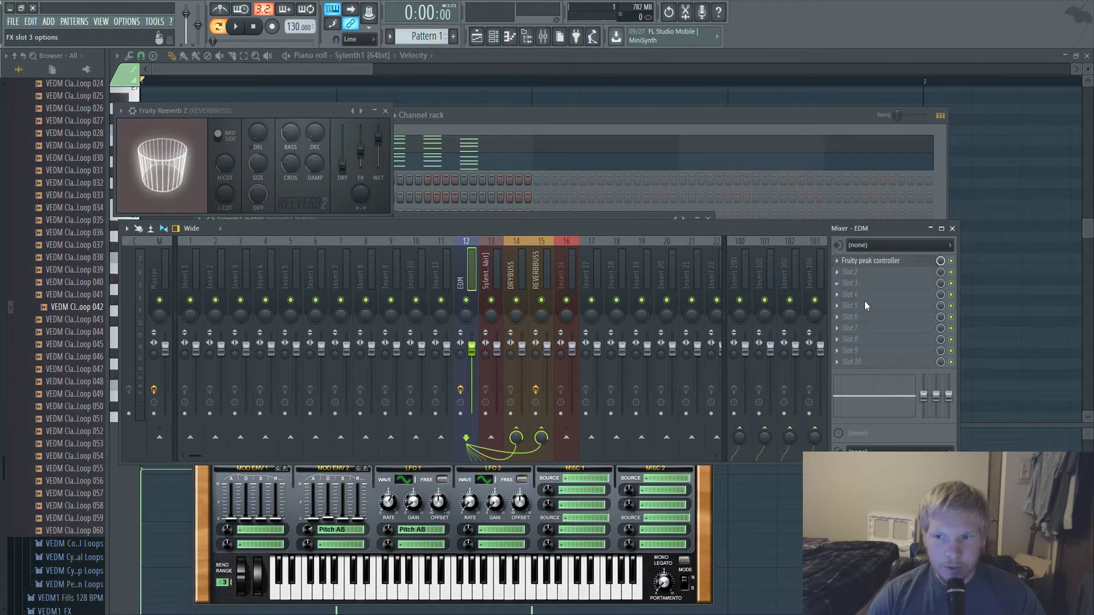
pyautogui.click(951, 364)
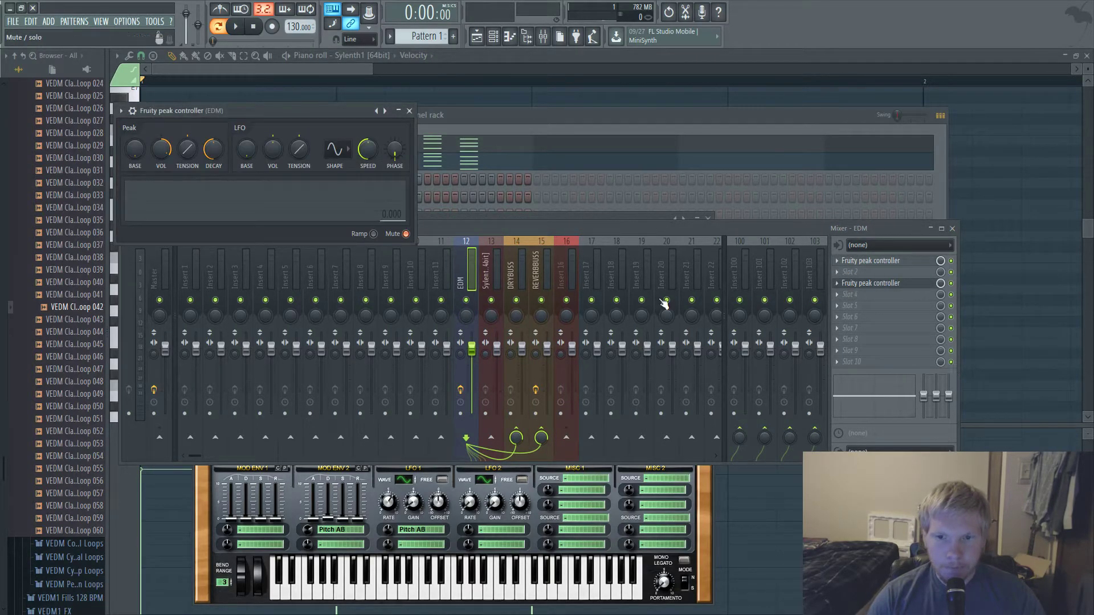
pyautogui.click(405, 234)
# - Open the REVERBBUSS reverb clear of the new peak controller and play the pattern to watch the peak curve
pyautogui.click(539, 277)
pyautogui.click(863, 261)
pyautogui.moveTo(265, 110); pyautogui.dragTo(653, 273)
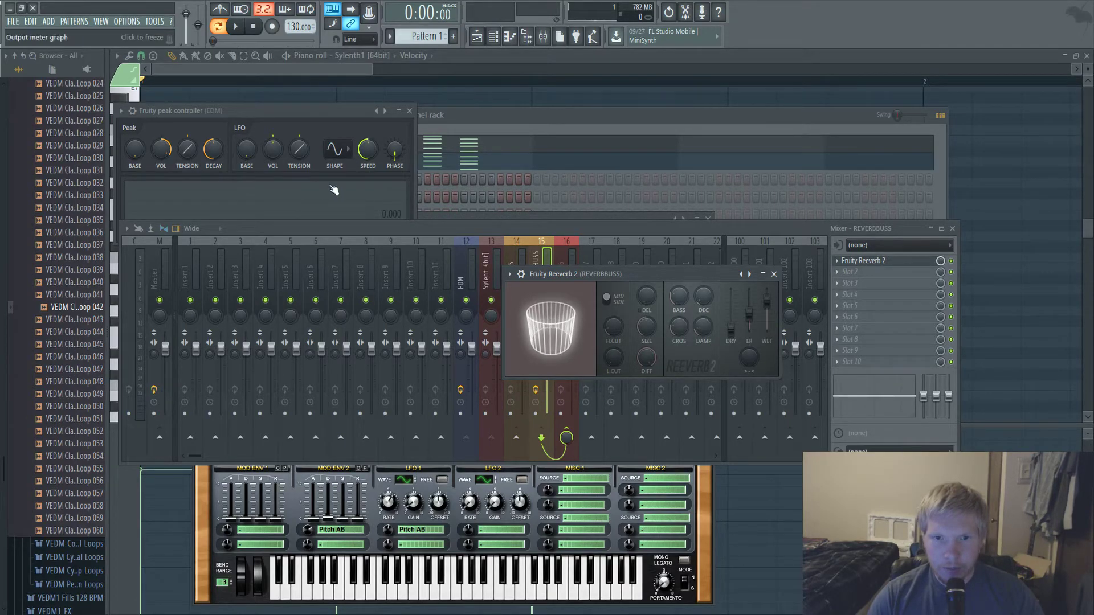
pyautogui.press('space')
pyautogui.click(311, 113)
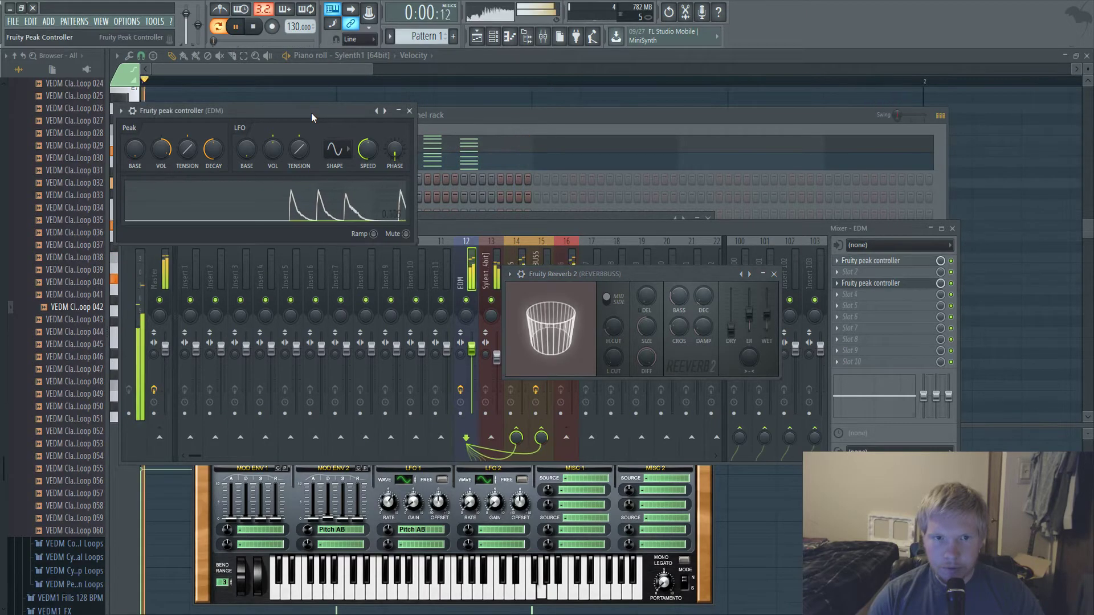
pyautogui.press('space')
# - Give the new peak controller a negative volume and raised base, and link the reverb's wet level to it
pyautogui.moveTo(160, 149)
pyautogui.mouseDown()
pyautogui.moveTo(159, 166)
pyautogui.moveTo(159, 147)
pyautogui.mouseUp()
pyautogui.press('space')
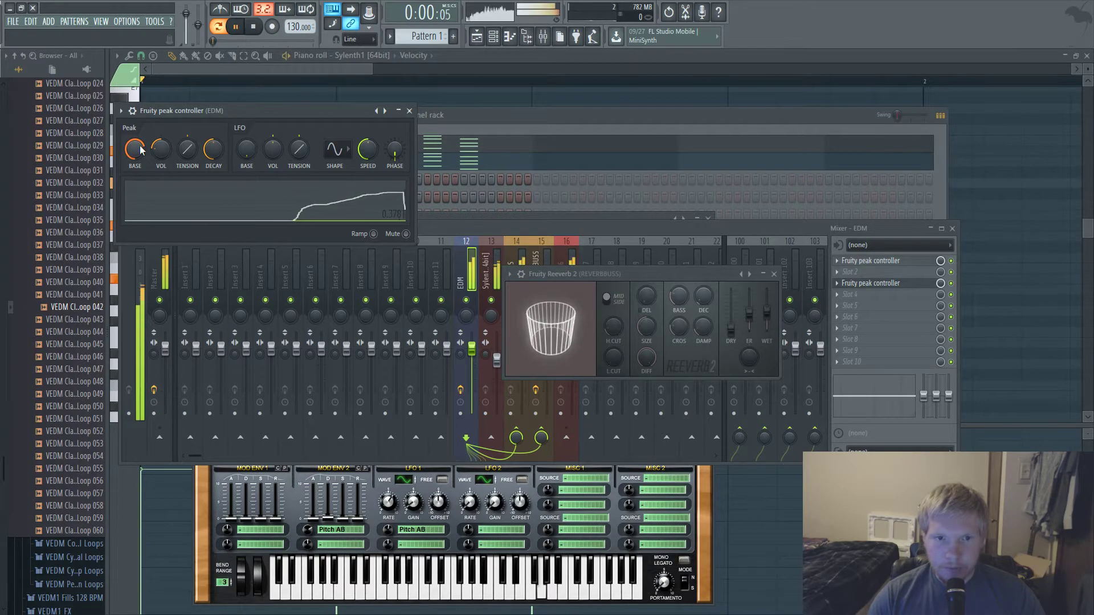
pyautogui.press('space')
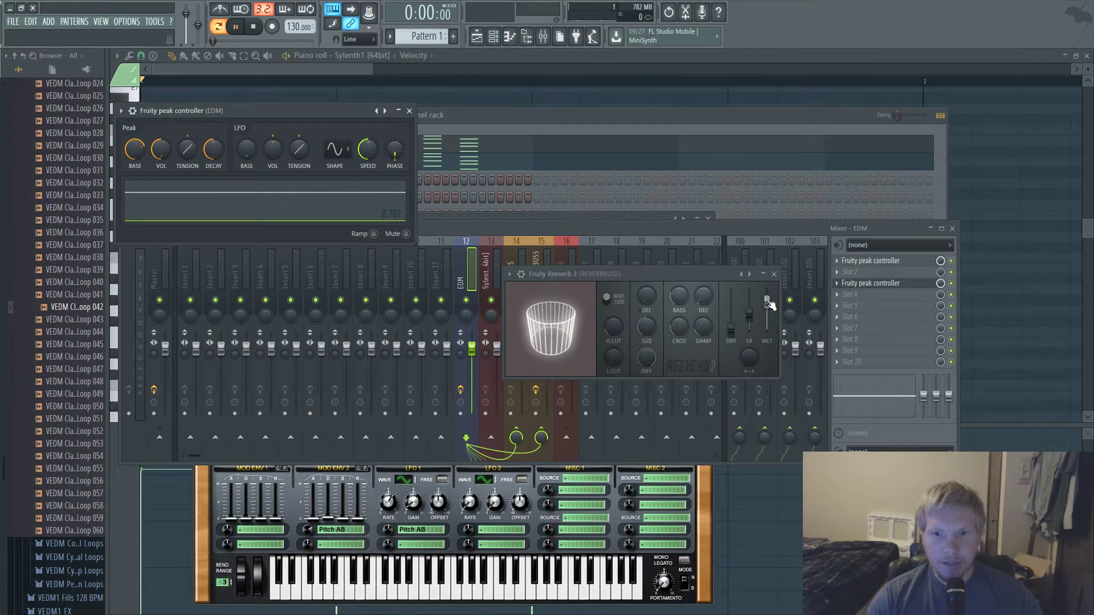
pyautogui.press('space')
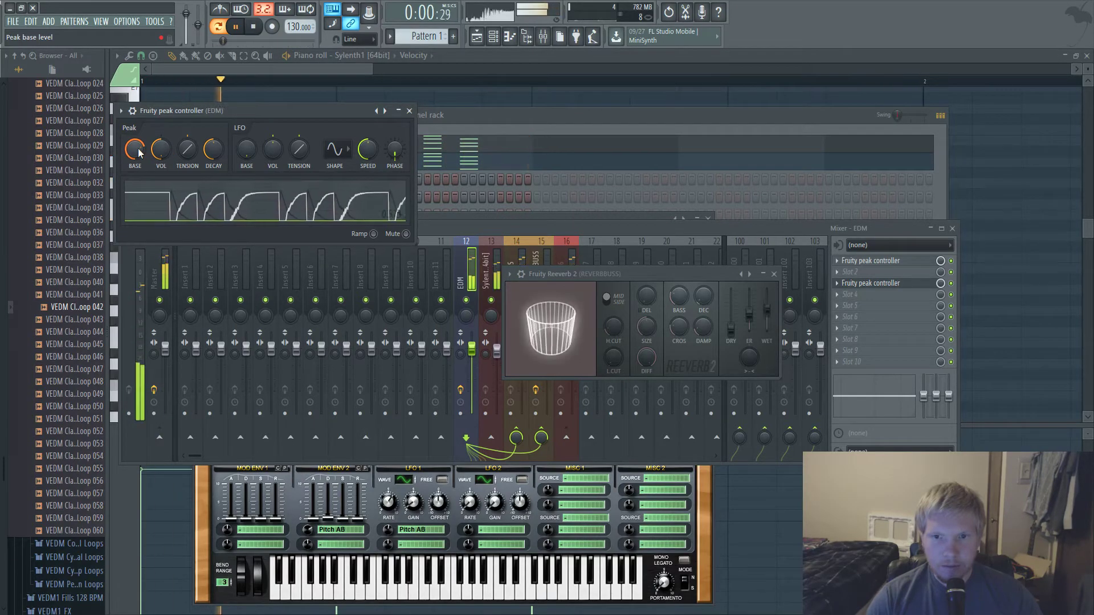
pyautogui.press('space')
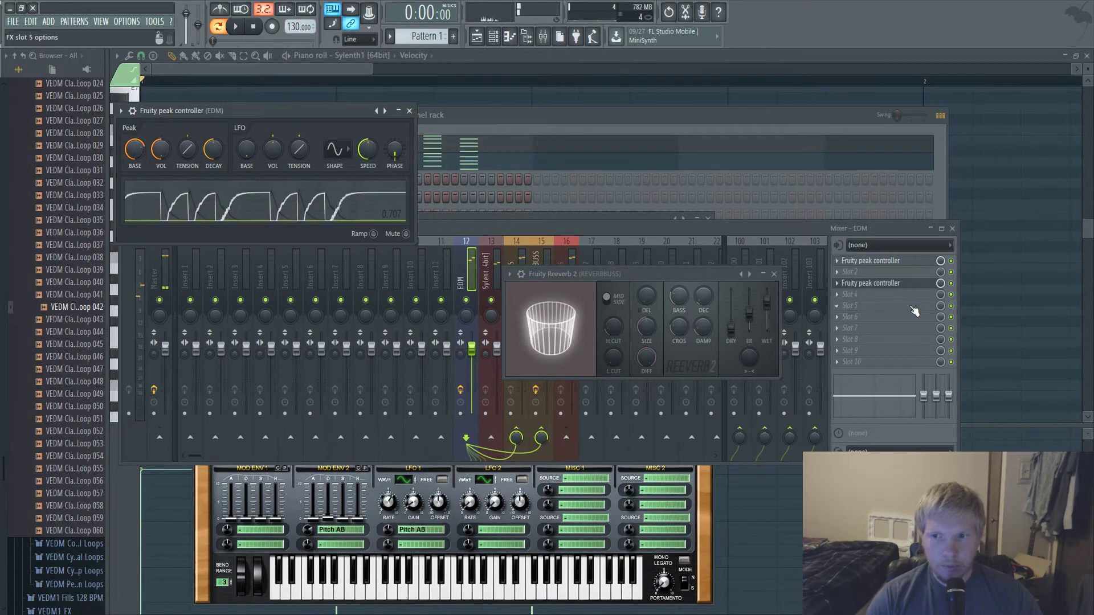
# - Toggle the second peak controller on the EDM track and play the pattern to compare the reverb ducking
pyautogui.click(951, 284)
pyautogui.press('space')
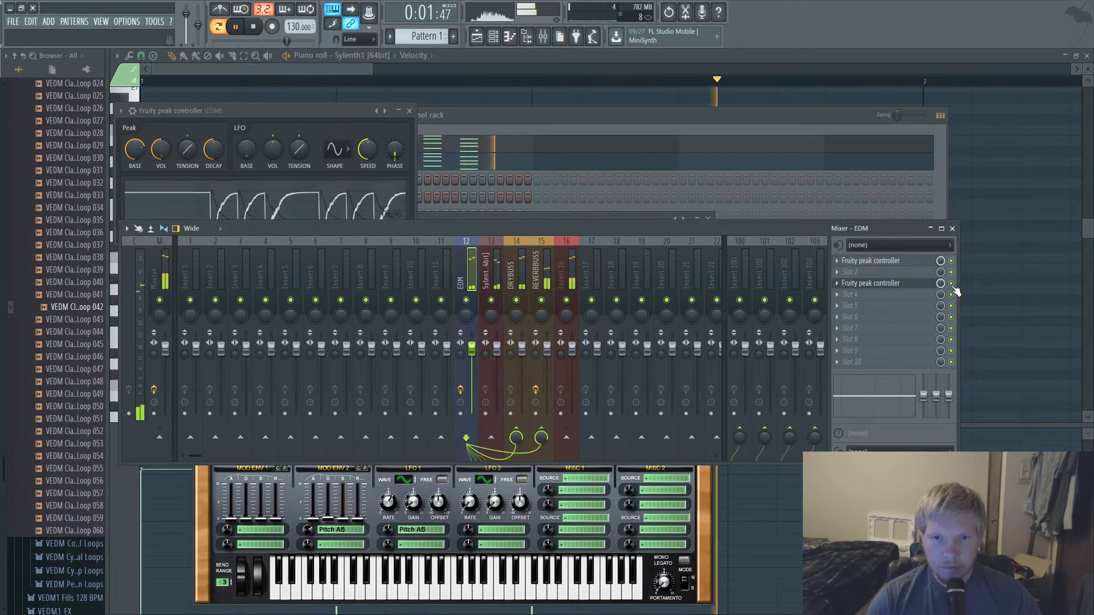
pyautogui.press('space')
# - Lower the second peak controller's base level to 62% while playing, reducing the reverb's wet level
pyautogui.click(534, 266)
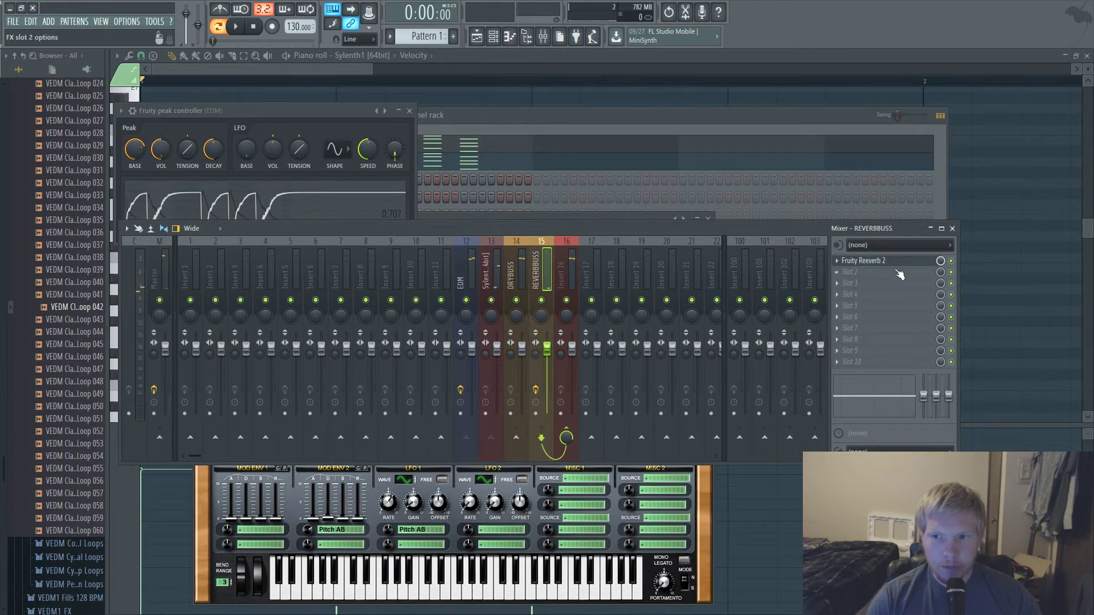
pyautogui.click(878, 261)
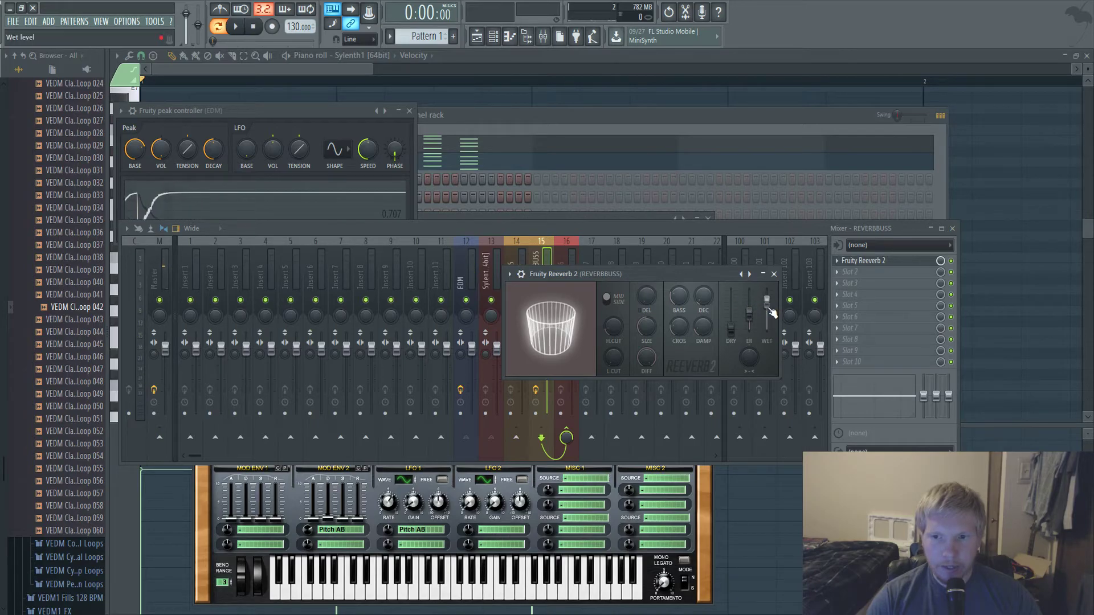
pyautogui.click(292, 112)
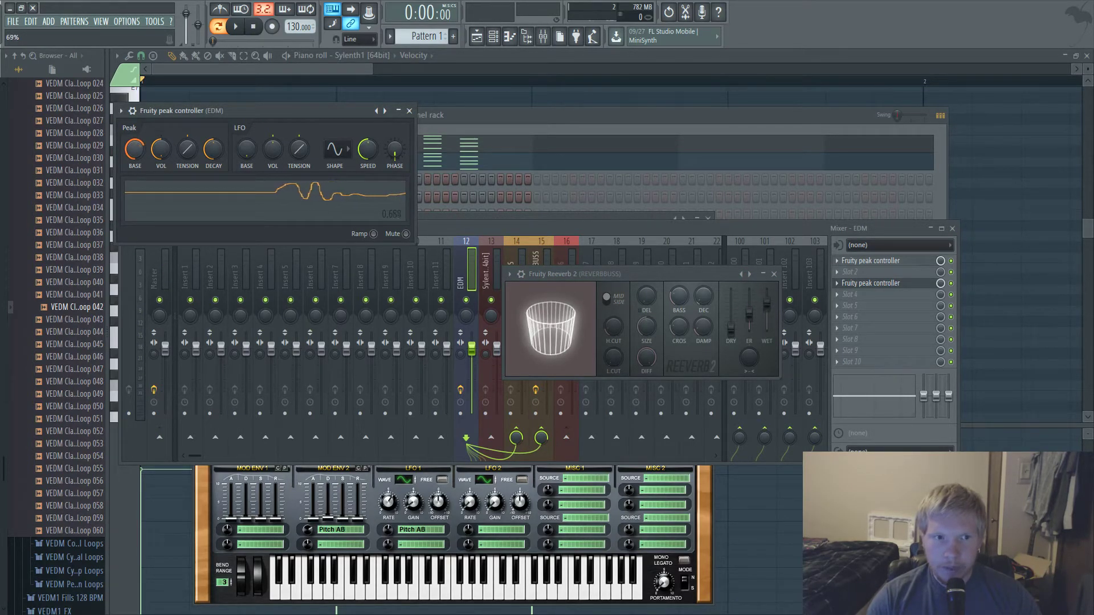
pyautogui.press('space')
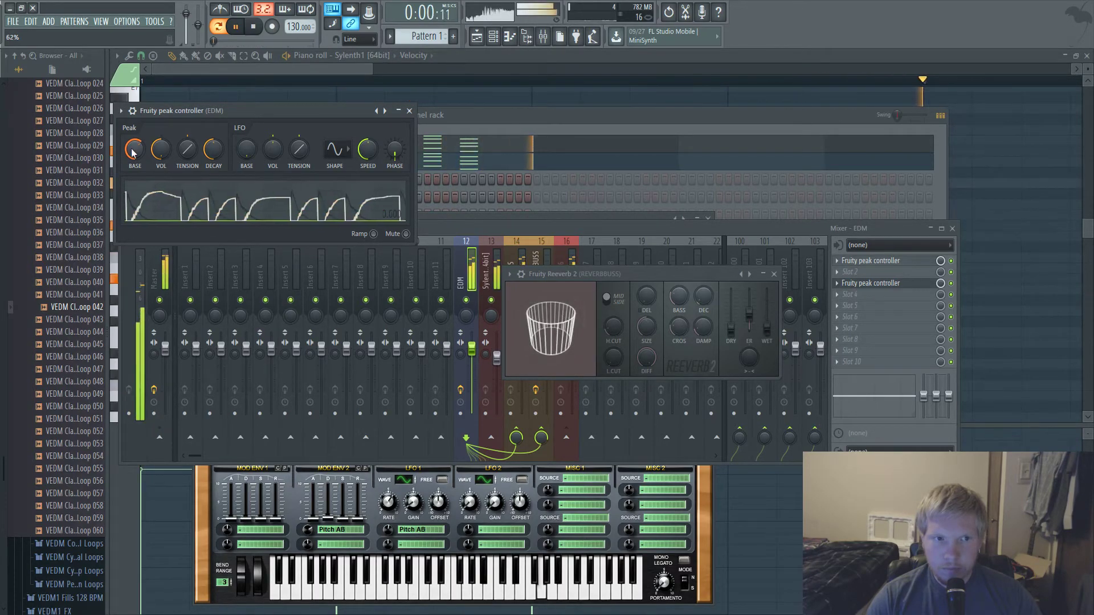
pyautogui.press('space')
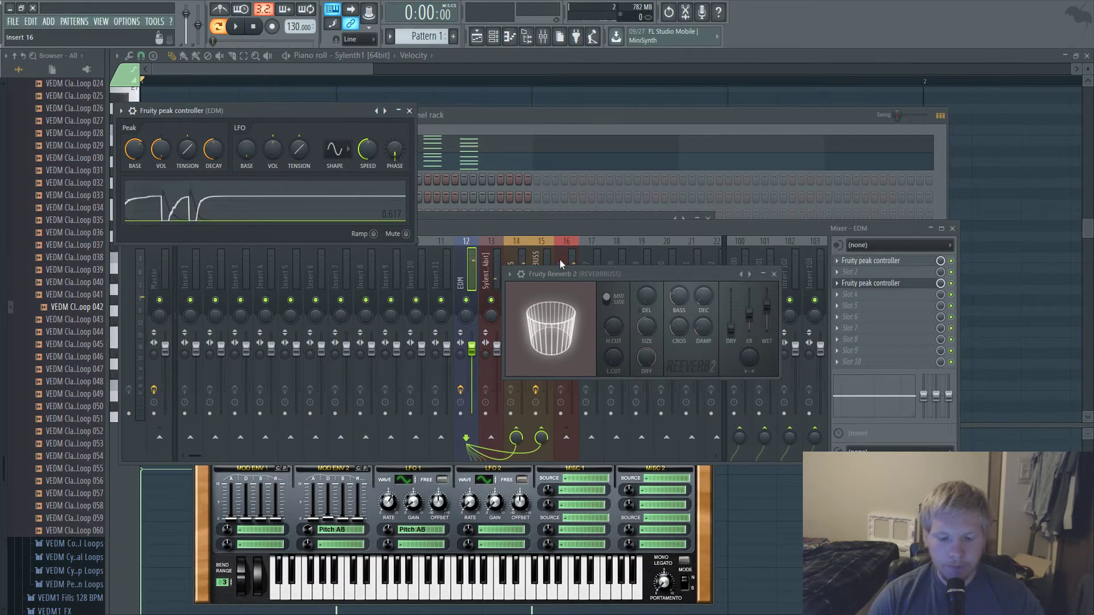
# - Review the routing of the EDM, Sylenth1, DRYBUSS and REVERBBUSS mixer tracks
pyautogui.click(542, 241)
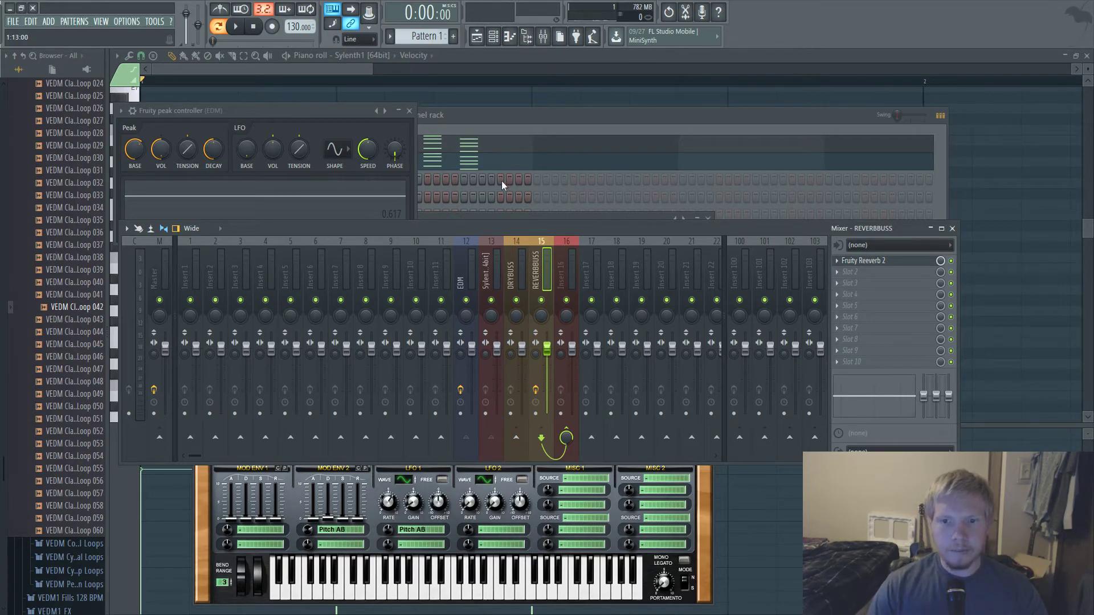
pyautogui.click(477, 117)
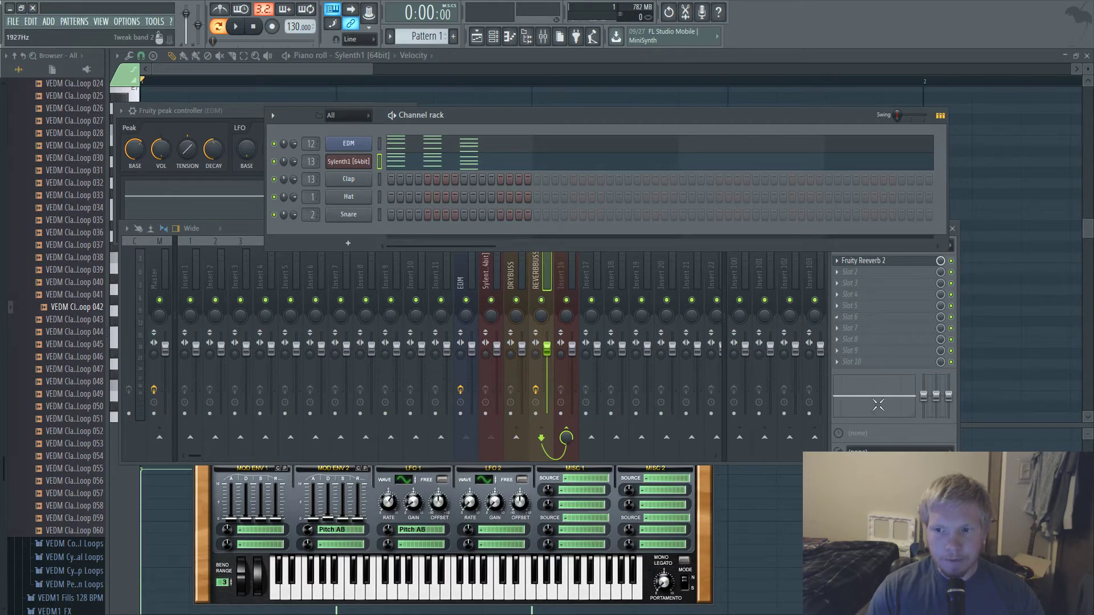
pyautogui.click(890, 429)
pyautogui.click(468, 278)
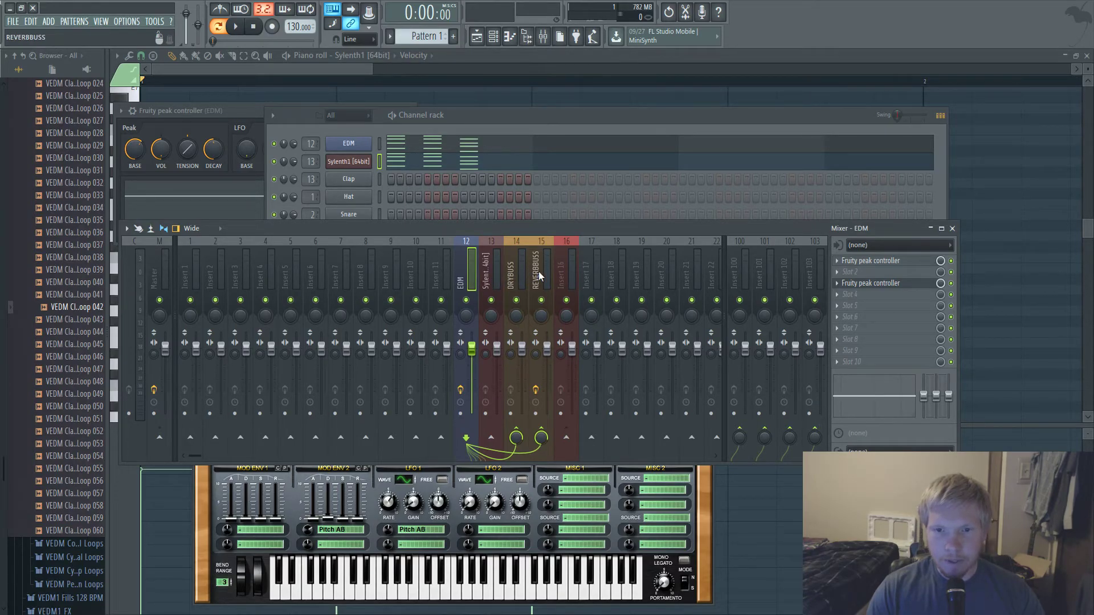
pyautogui.click(484, 272)
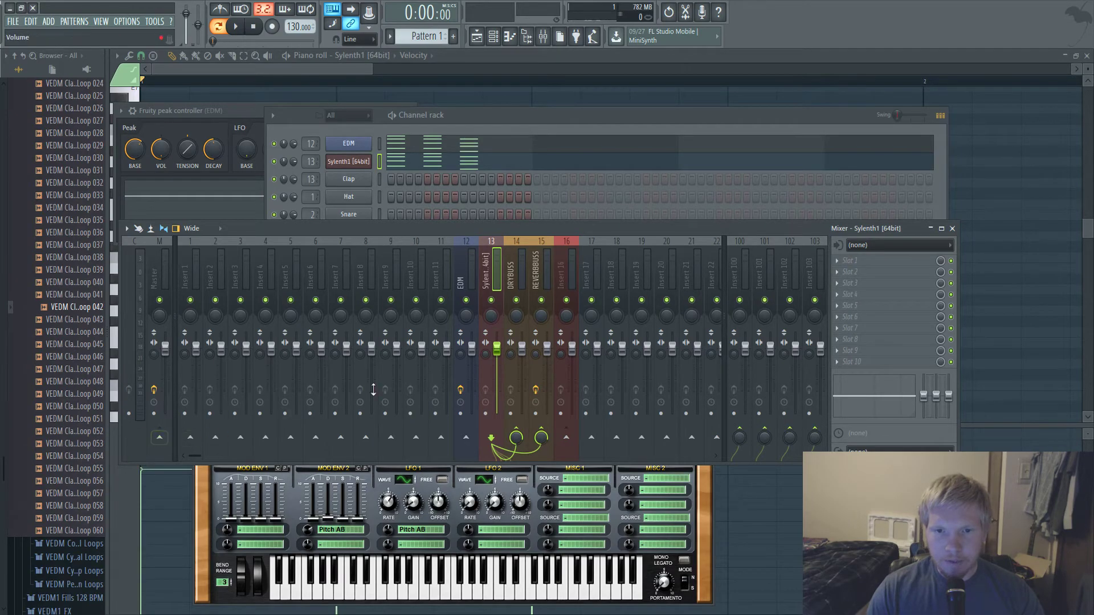
pyautogui.click(510, 278)
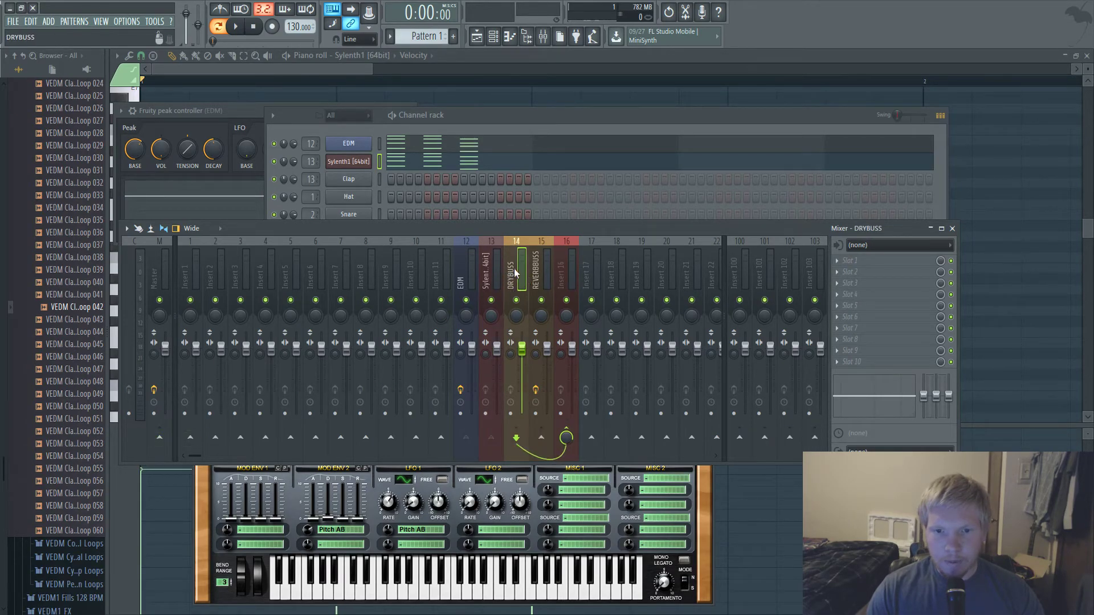
pyautogui.click(536, 270)
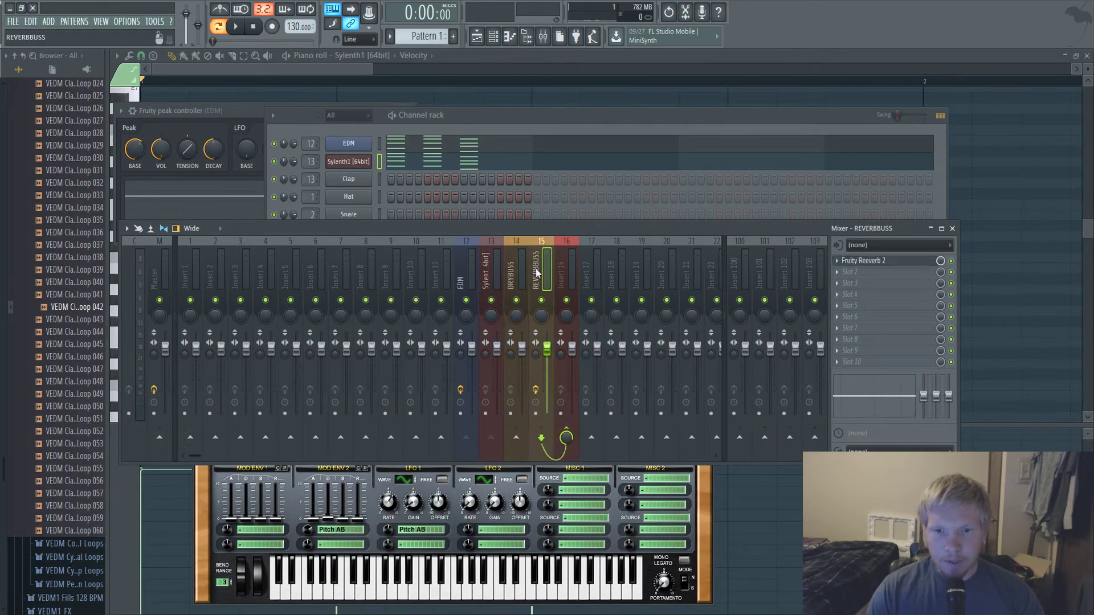
# - Rename mixer insert 16 as ALLBUSS and try its volume fader while playing the pattern
pyautogui.click(566, 270)
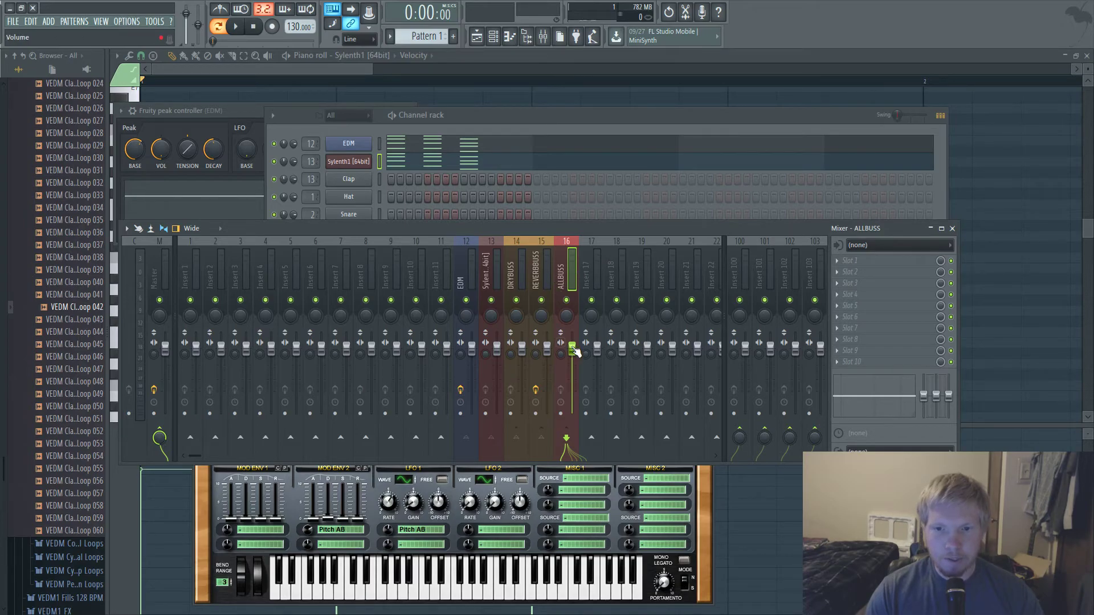
pyautogui.press('space')
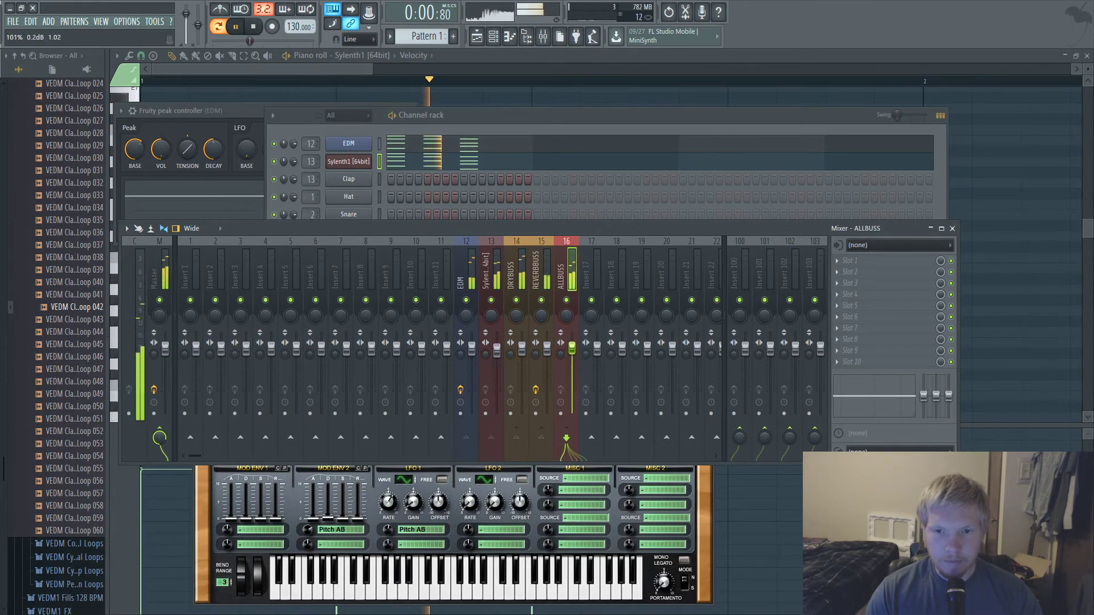
pyautogui.press('space')
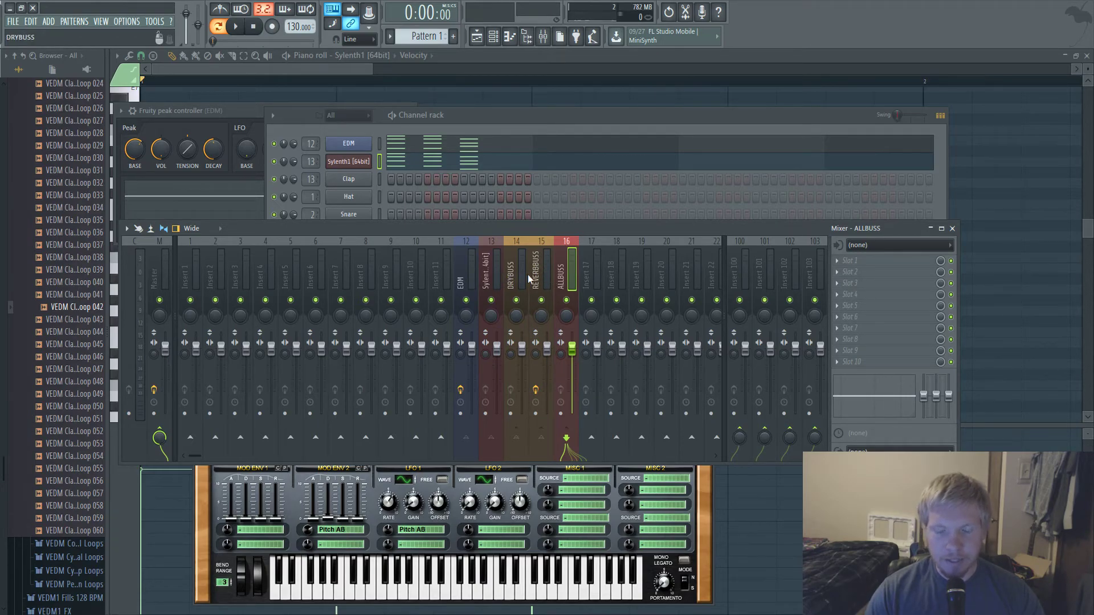
pyautogui.click(507, 262)
pyautogui.click(538, 265)
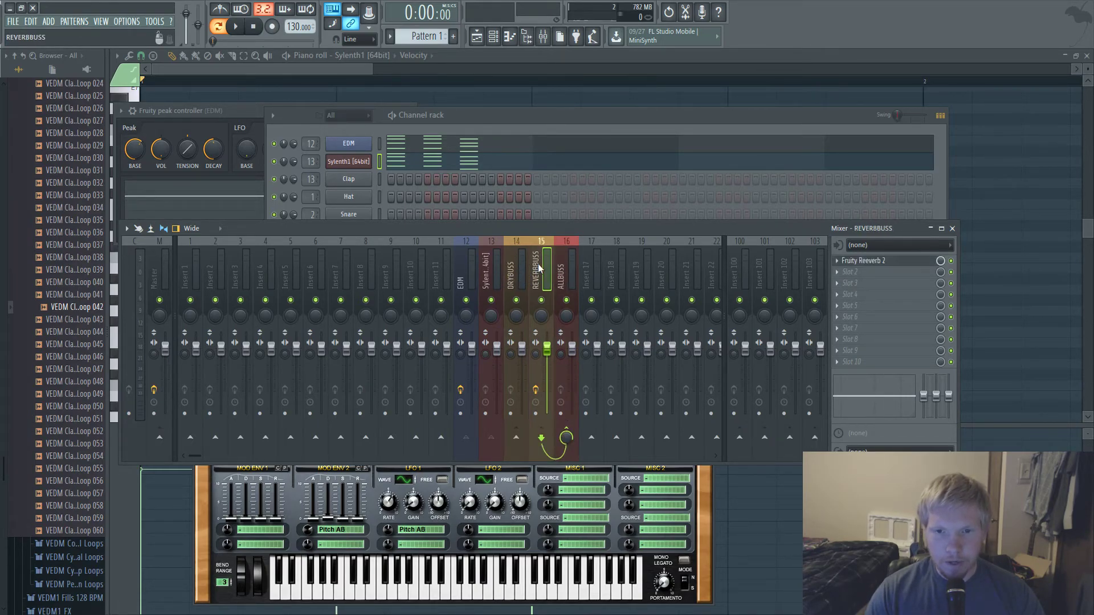
# - Try Fruity parametric EQ 2 in the first effect slot of ALLBUSS, moving one band while the pattern plays, and remove it
pyautogui.click(567, 272)
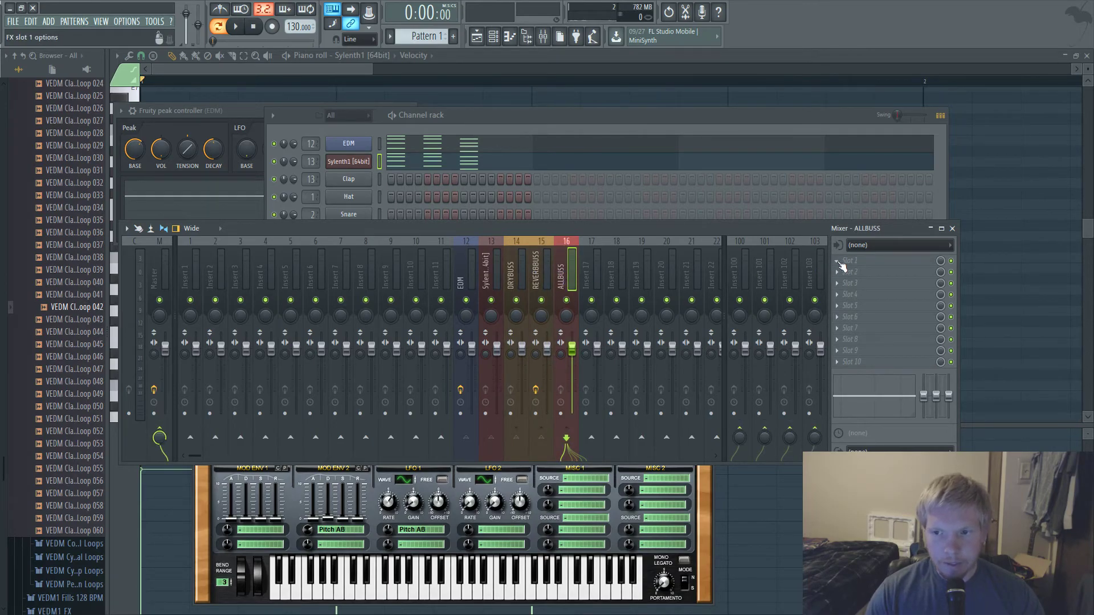
pyautogui.press('space')
pyautogui.moveTo(275, 236); pyautogui.dragTo(325, 218)
pyautogui.press('space')
pyautogui.click(839, 260)
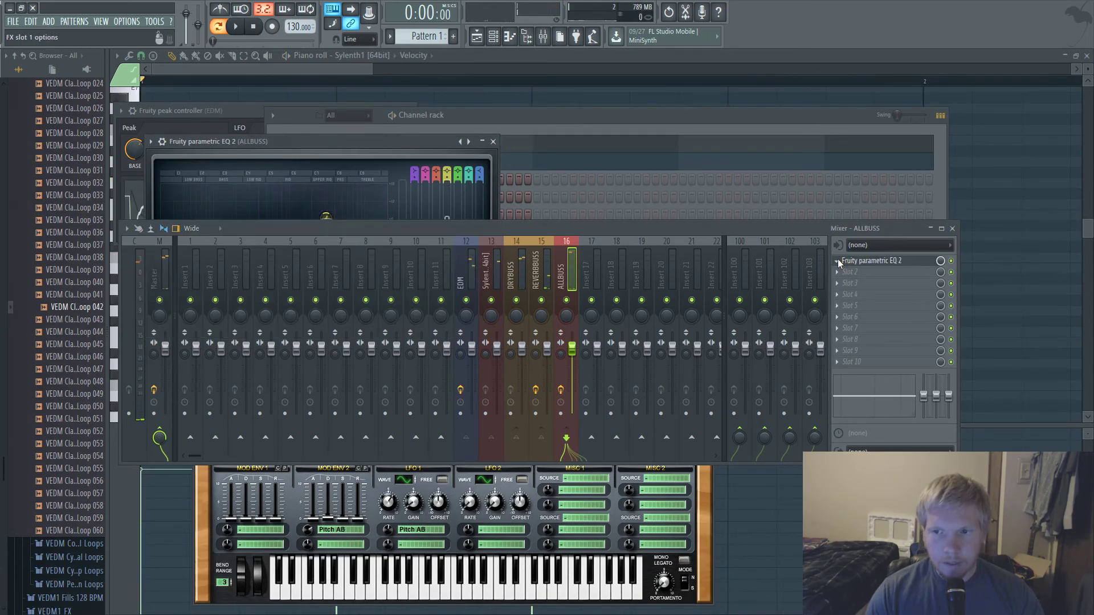
pyautogui.click(986, 39)
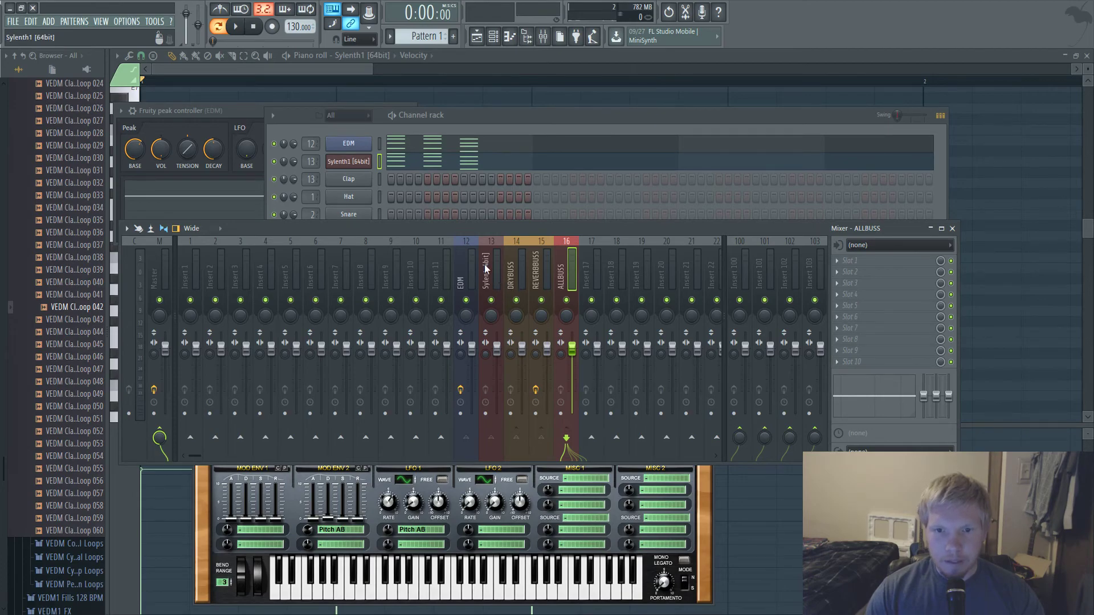
# - Select the EDM mixer track and try a lower Sylenth1 track volume while playing the pattern
pyautogui.click(467, 268)
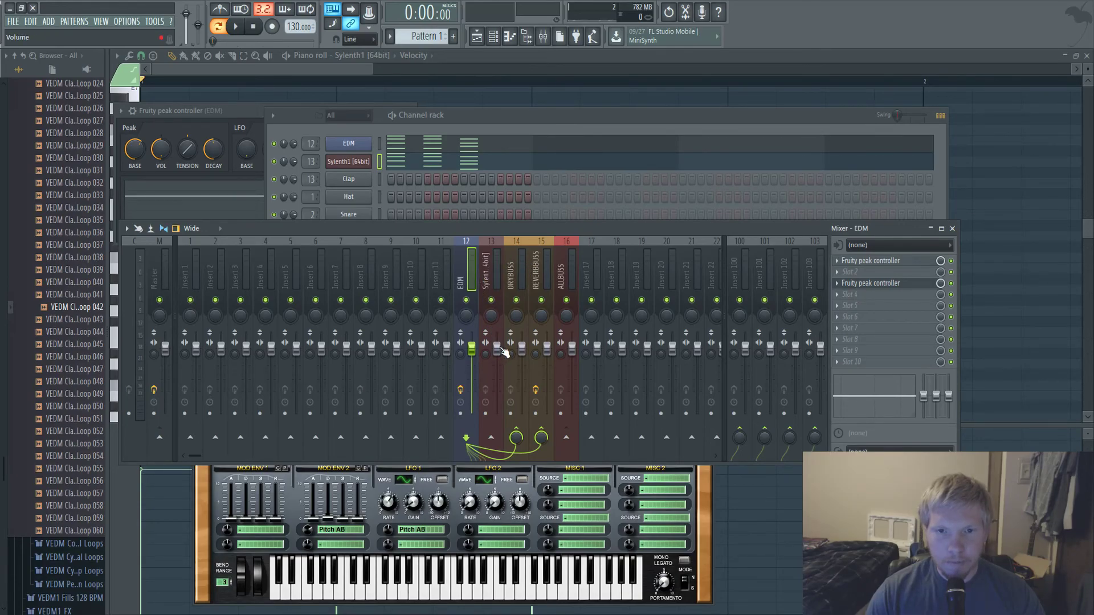
pyautogui.press('space')
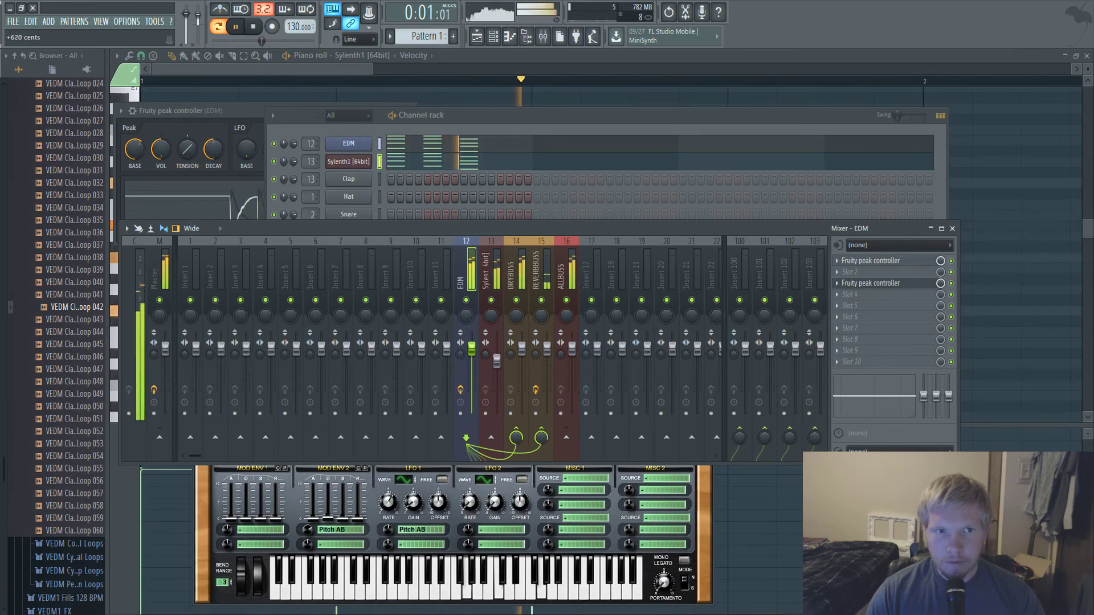
pyautogui.press('space')
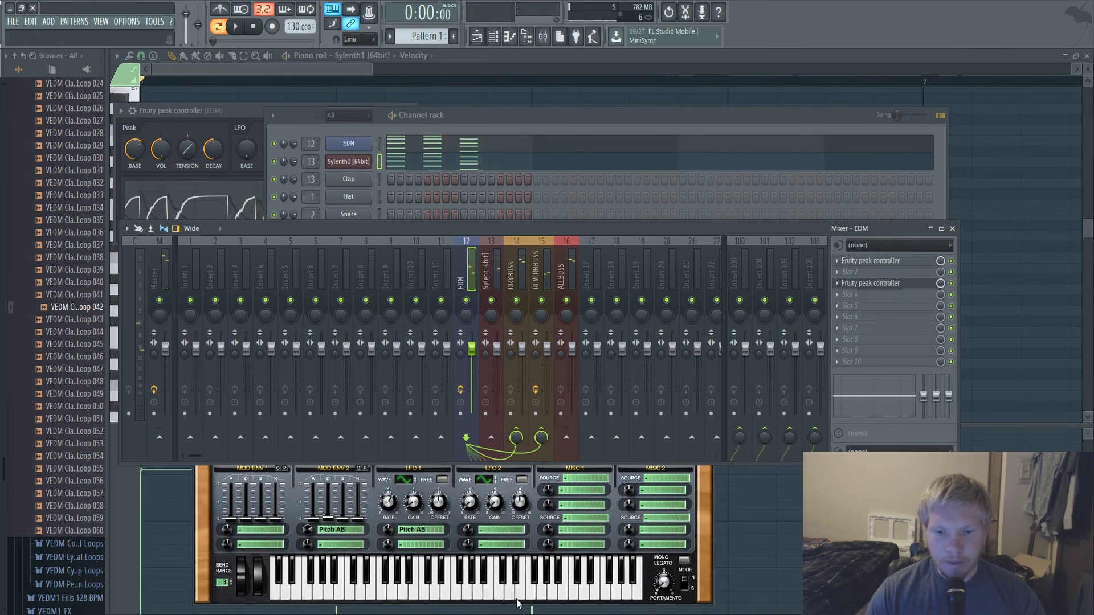